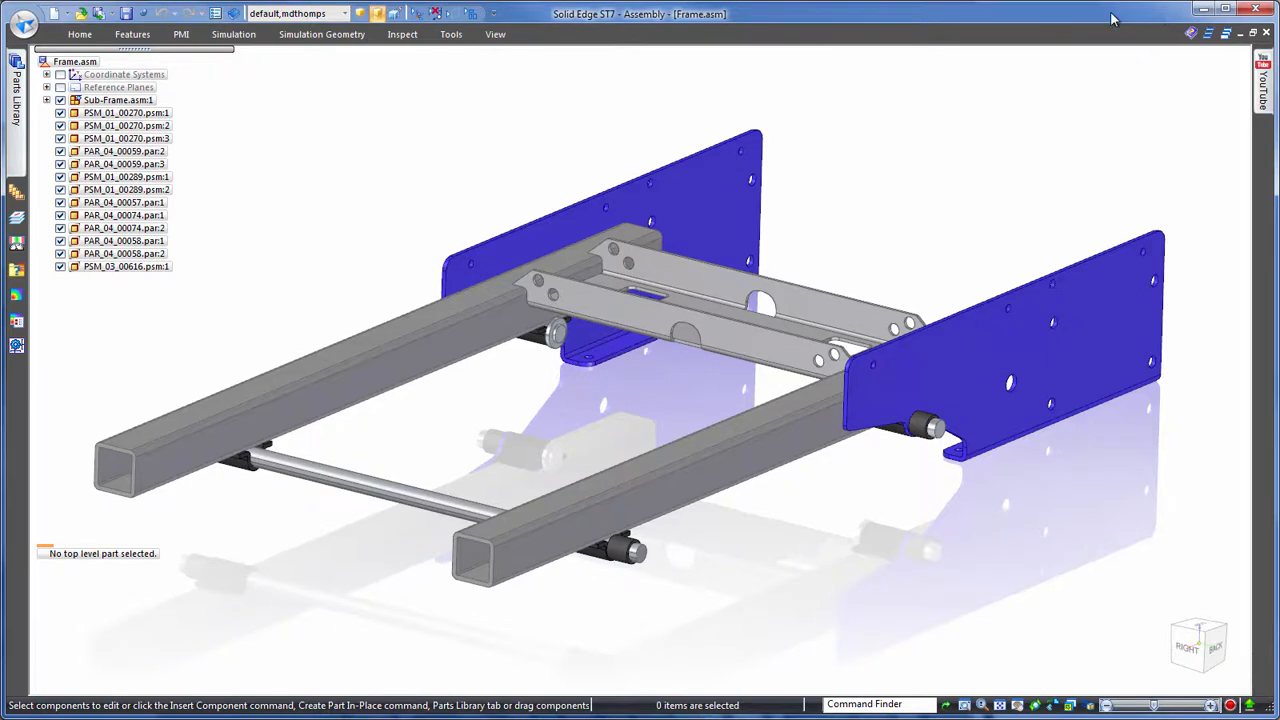
Open the SolidWorks part document Adapter.SLDPRT from the Components folder using the ISO Part.par template
middle_click_drag(600, 380, 850, 380)
middle_click_drag(640, 380, 456, 388)
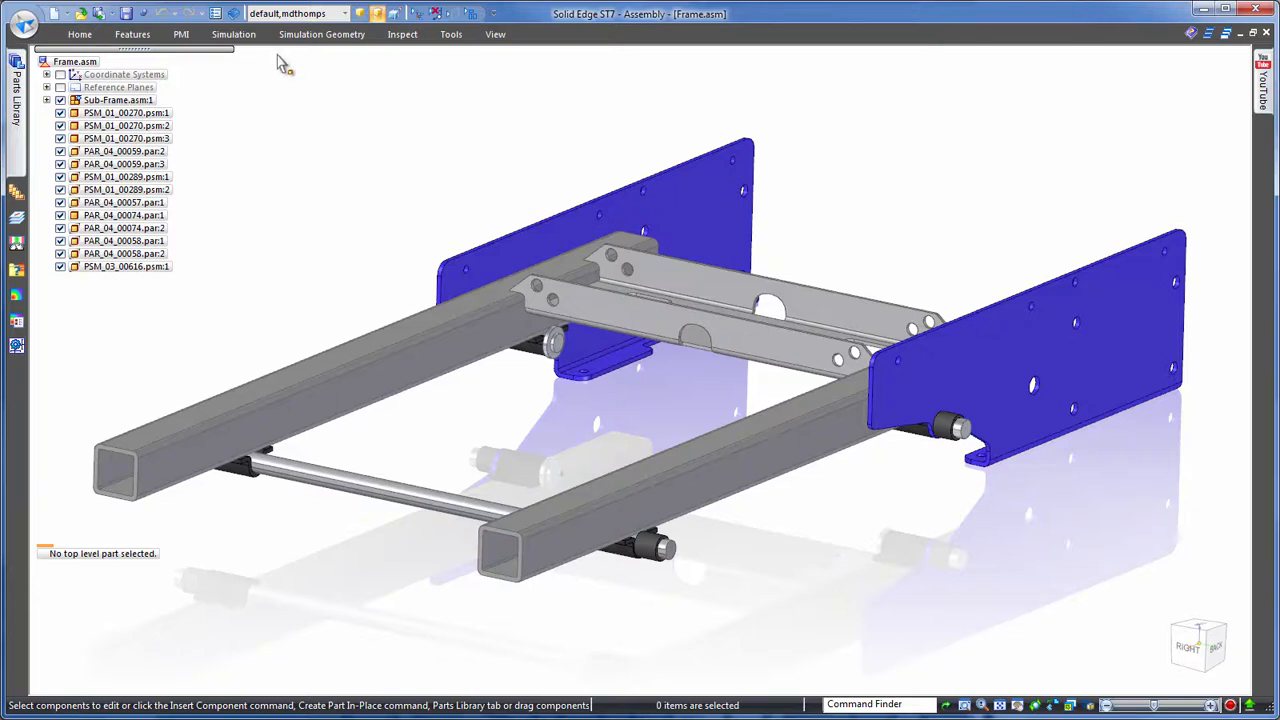
left_click(24, 24)
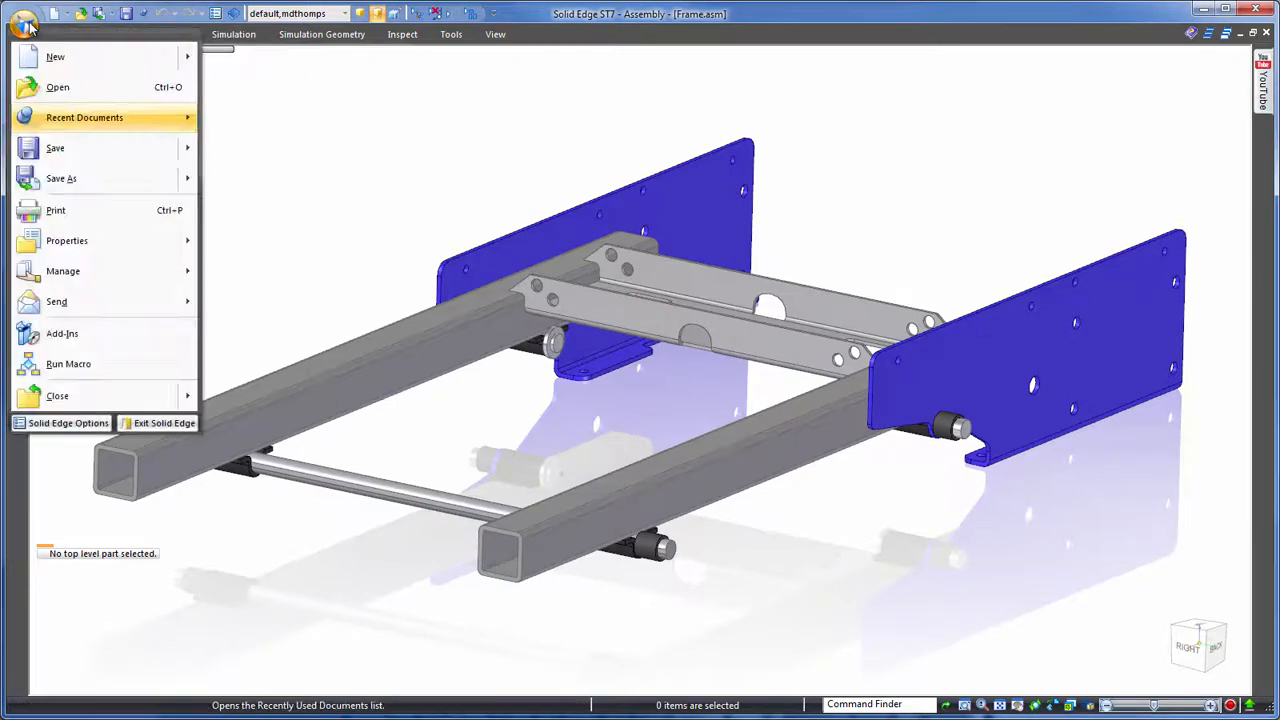
left_click(57, 87)
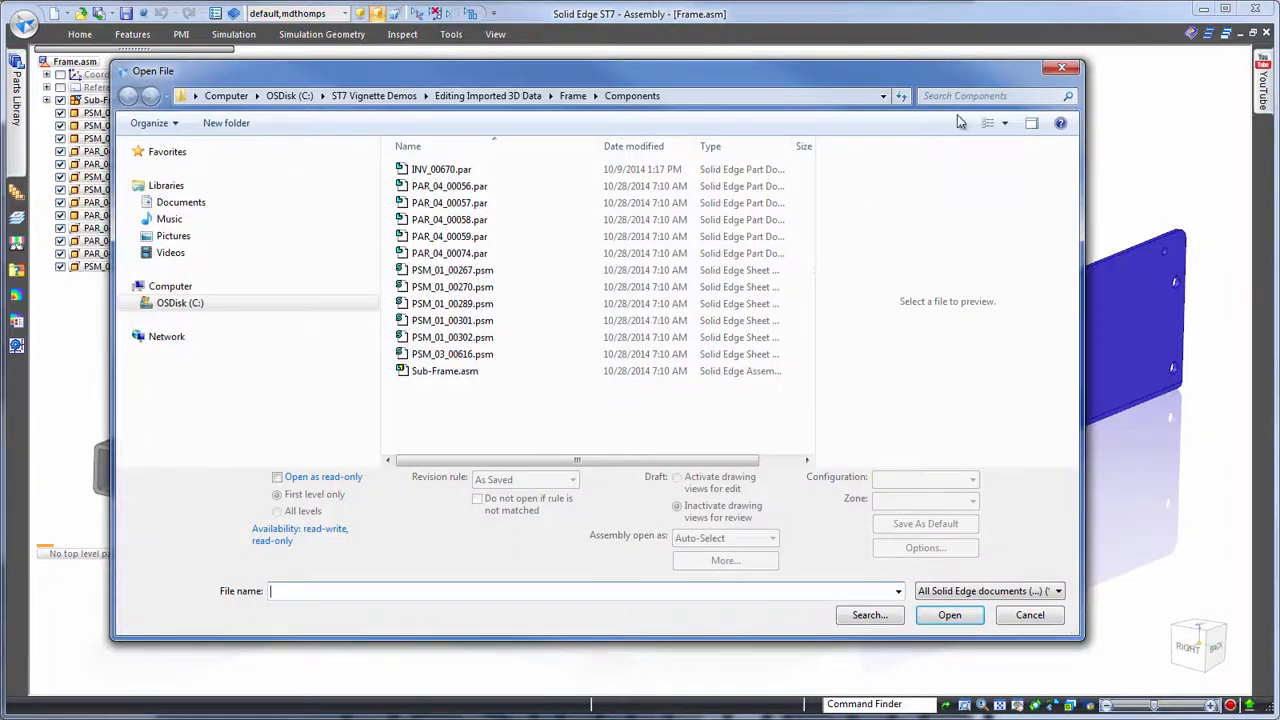
left_click(1057, 591)
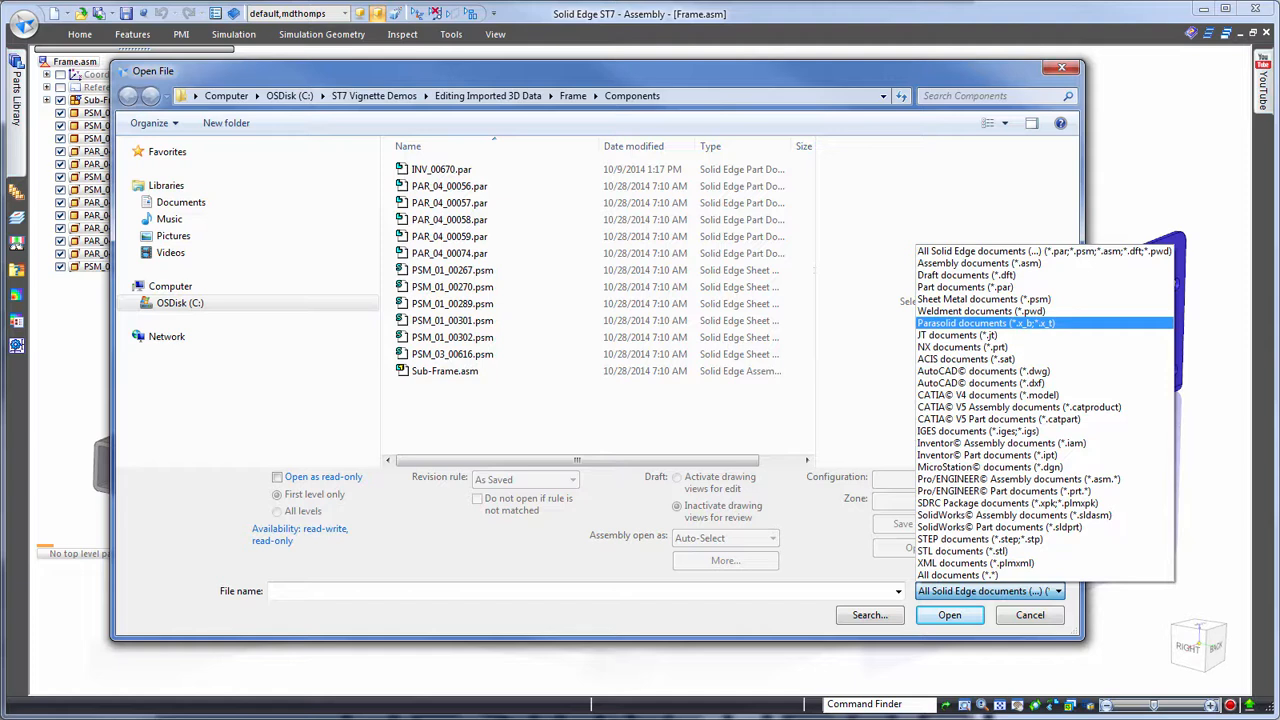
left_click(997, 527)
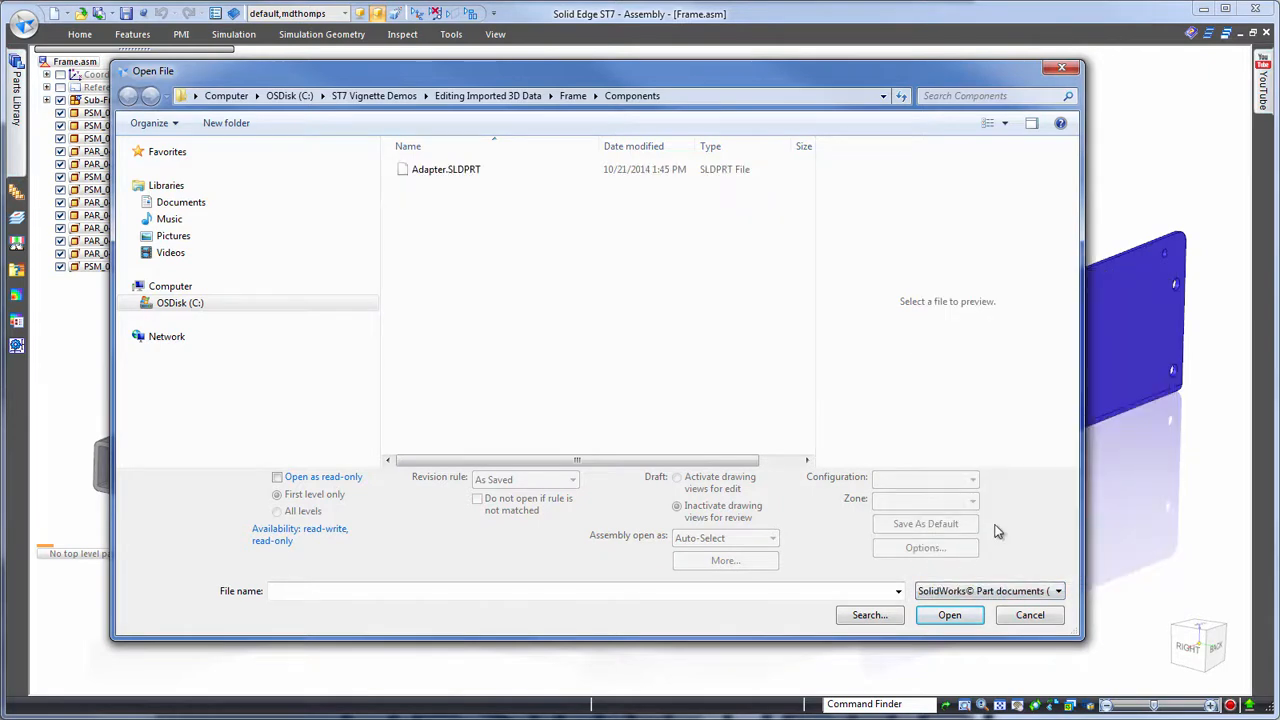
left_click(447, 175)
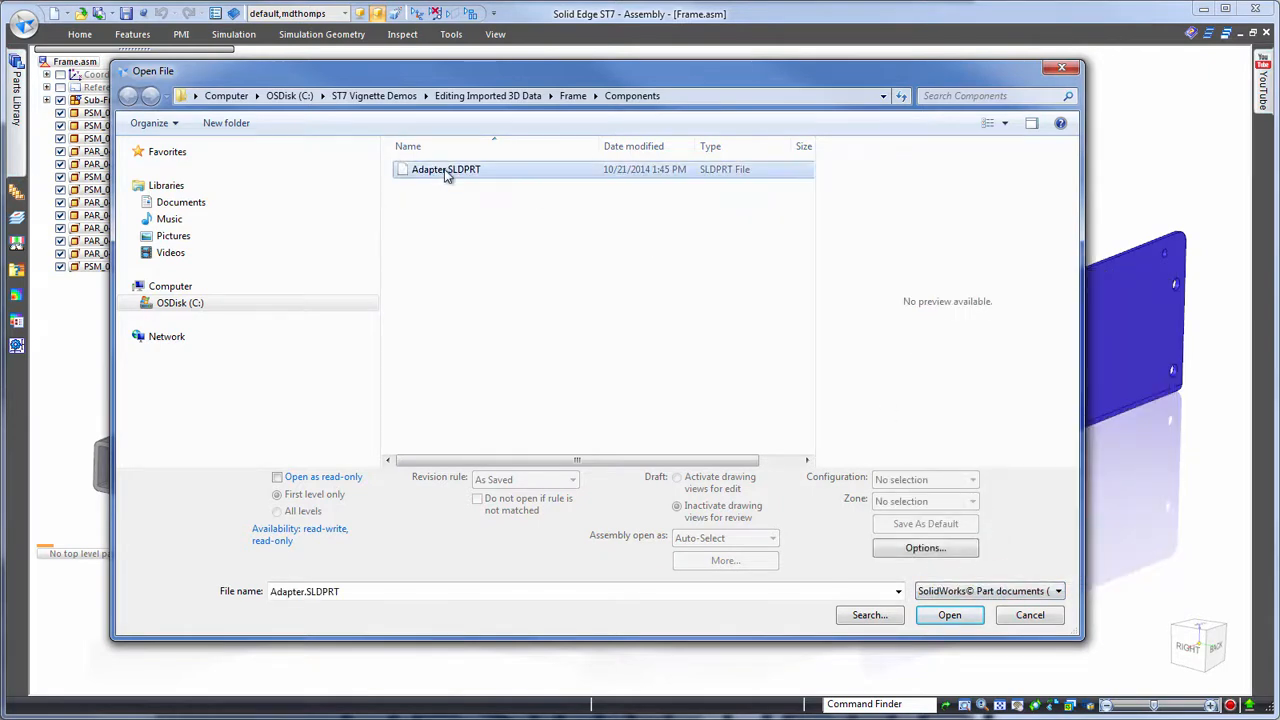
left_click(949, 615)
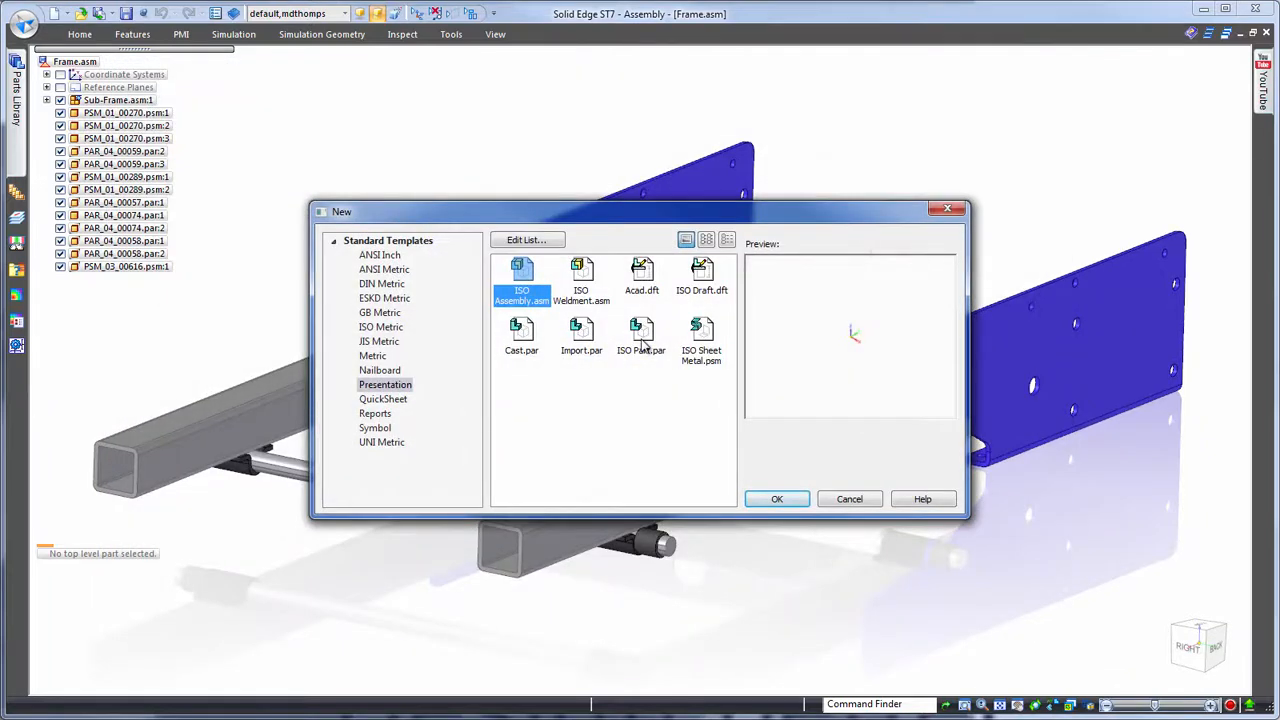
left_click(642, 340)
left_click(775, 499)
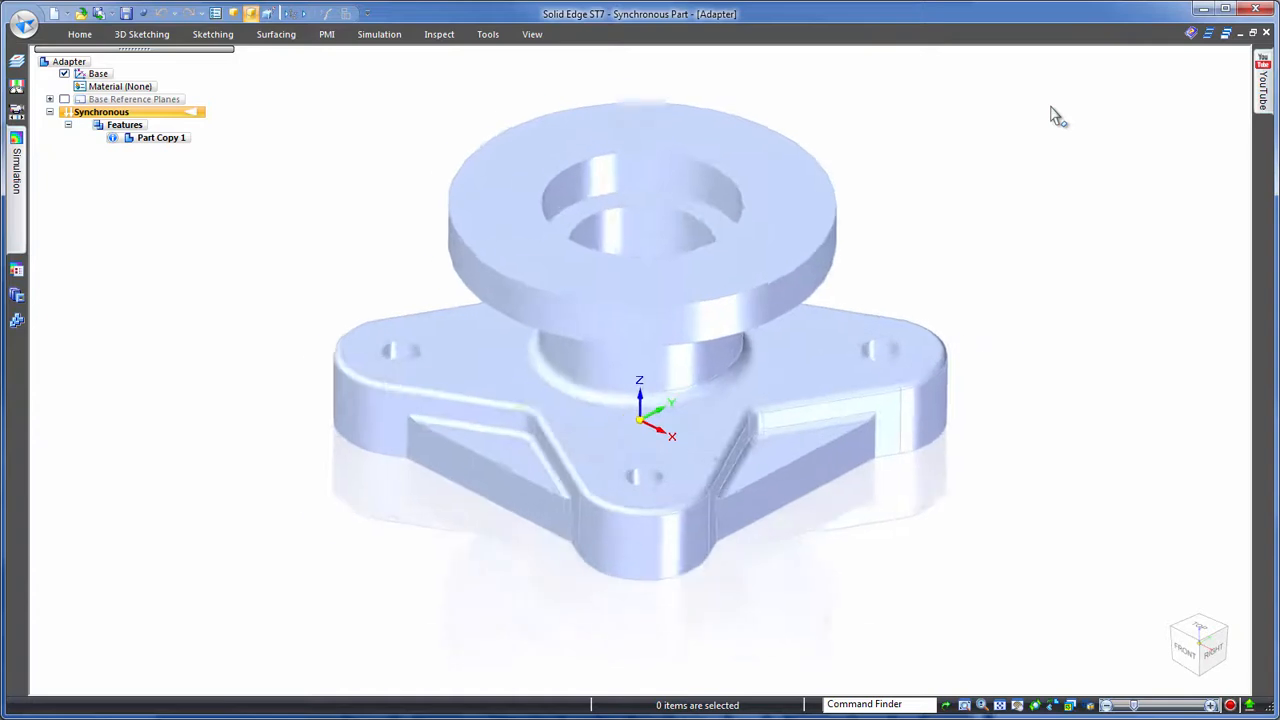
Hide the base coordinate system and paint the whole adapter body with the Orange style
left_click(64, 74)
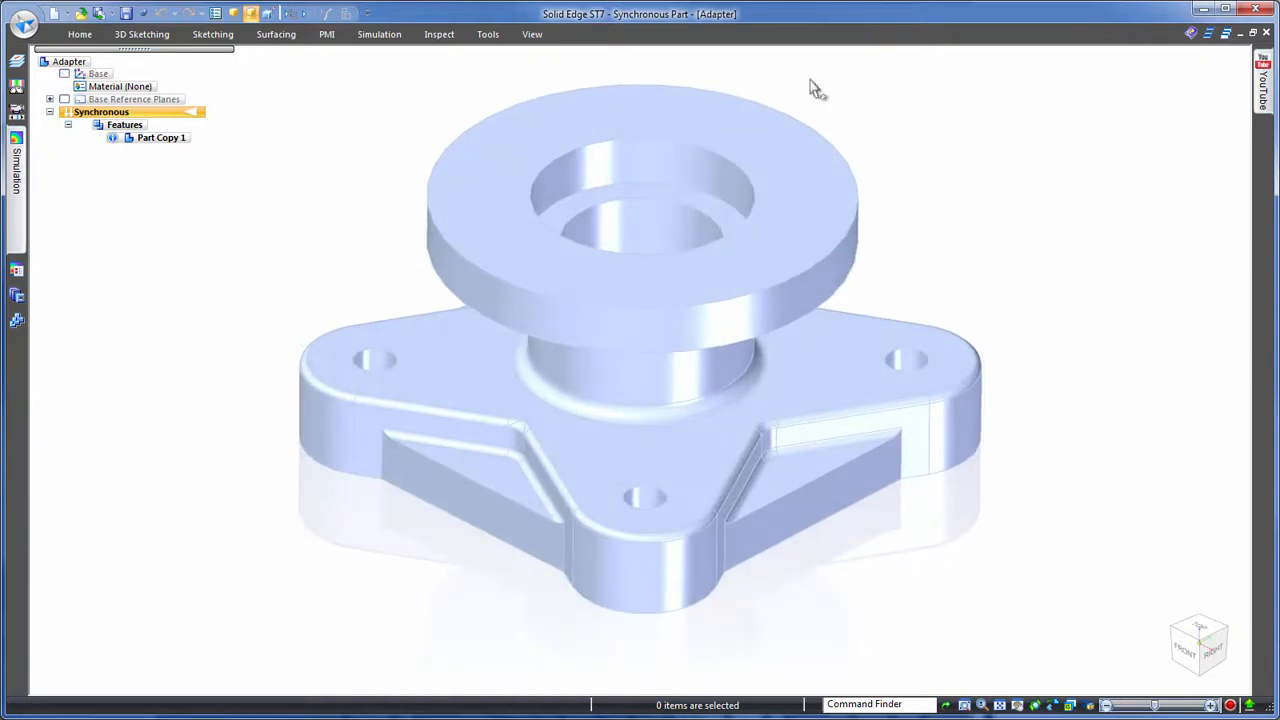
left_click(532, 34)
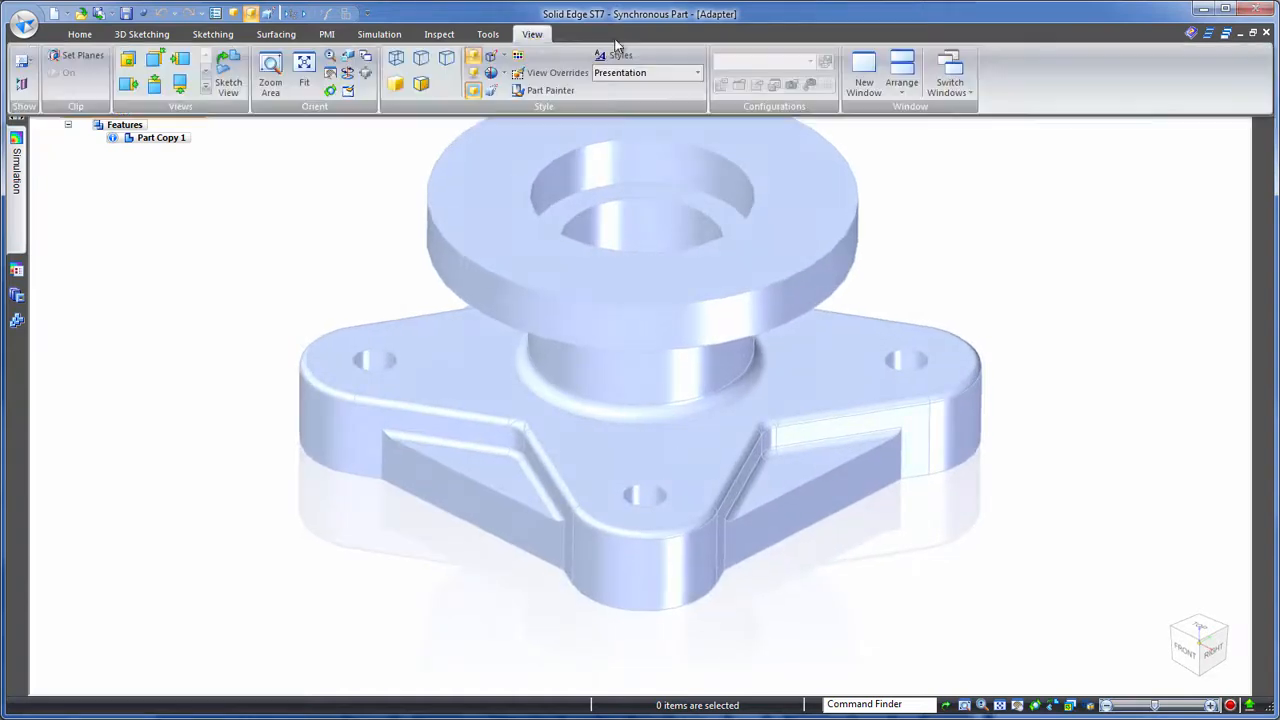
left_click(538, 93)
left_click(560, 135)
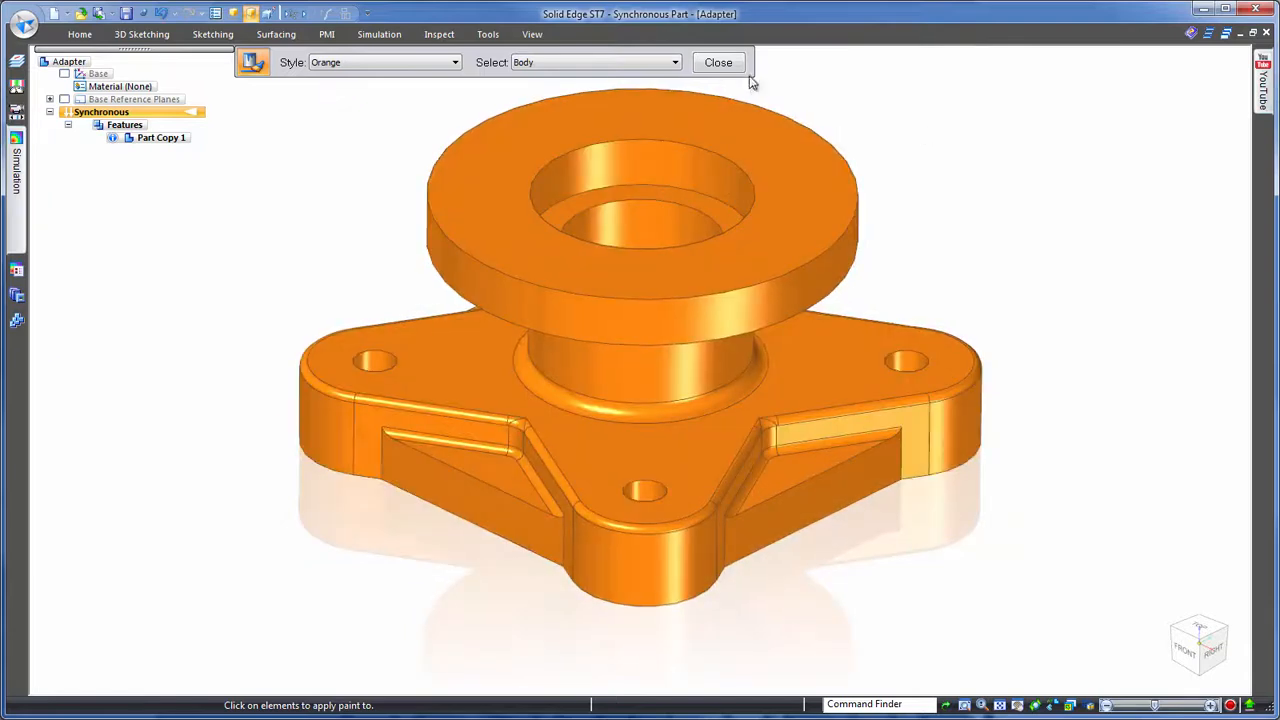
left_click(728, 66)
Move the top face of the triangular web between the base lobes down about 4.6 mm
scroll(1004, 122, "down", 1)
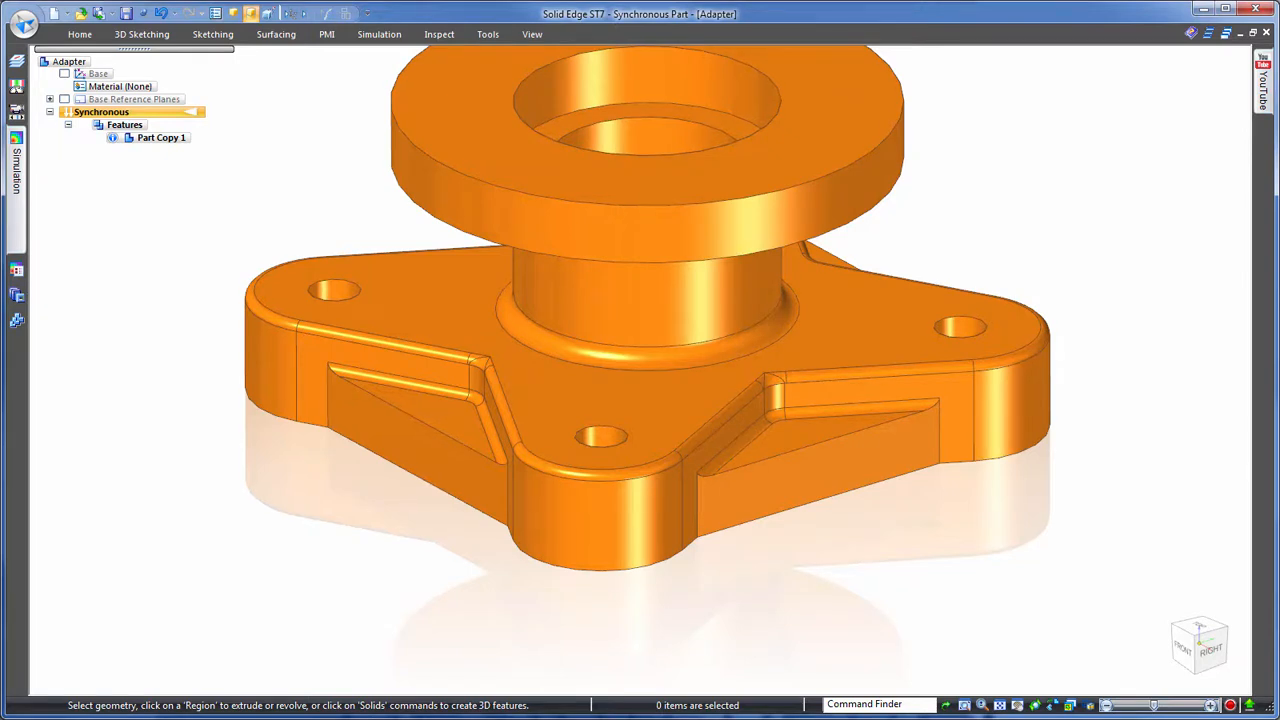
left_click(820, 440)
left_click(813, 428)
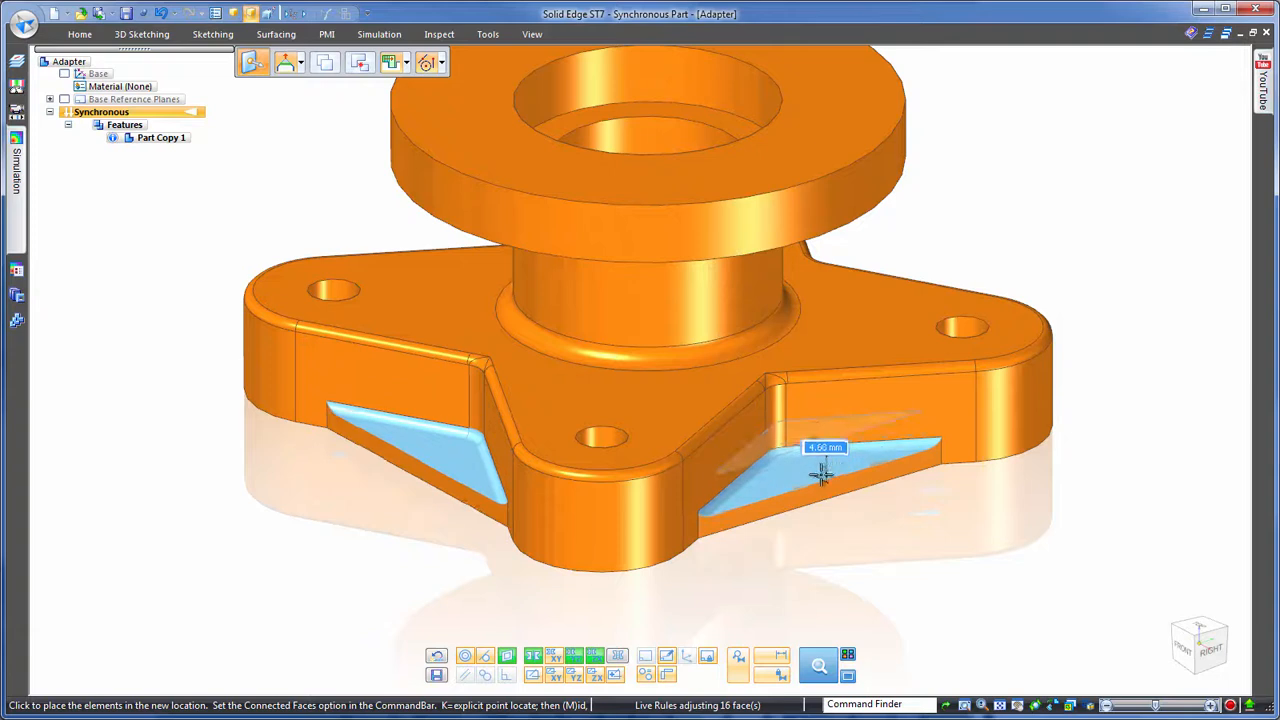
left_click(821, 476)
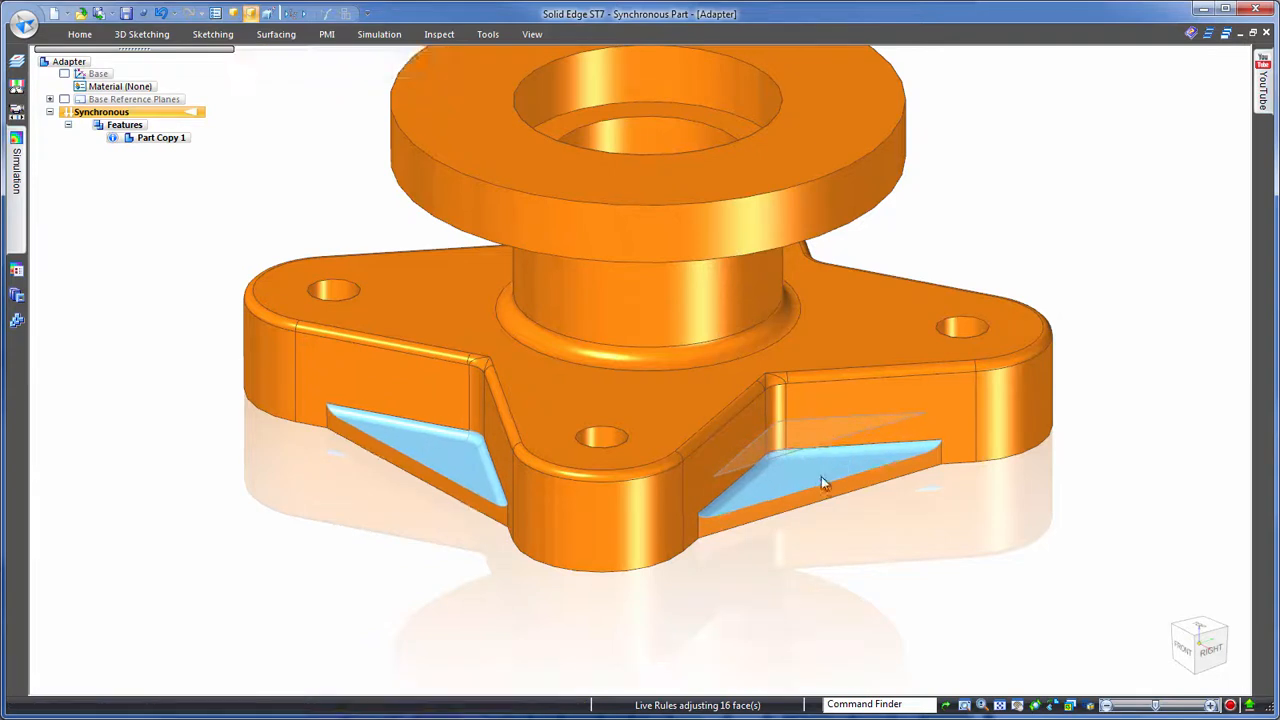
left_click(1086, 314)
Set the diameter of the mounting holes in the base lobes to 5 mm
middle_click_drag(1130, 260, 1138, 242)
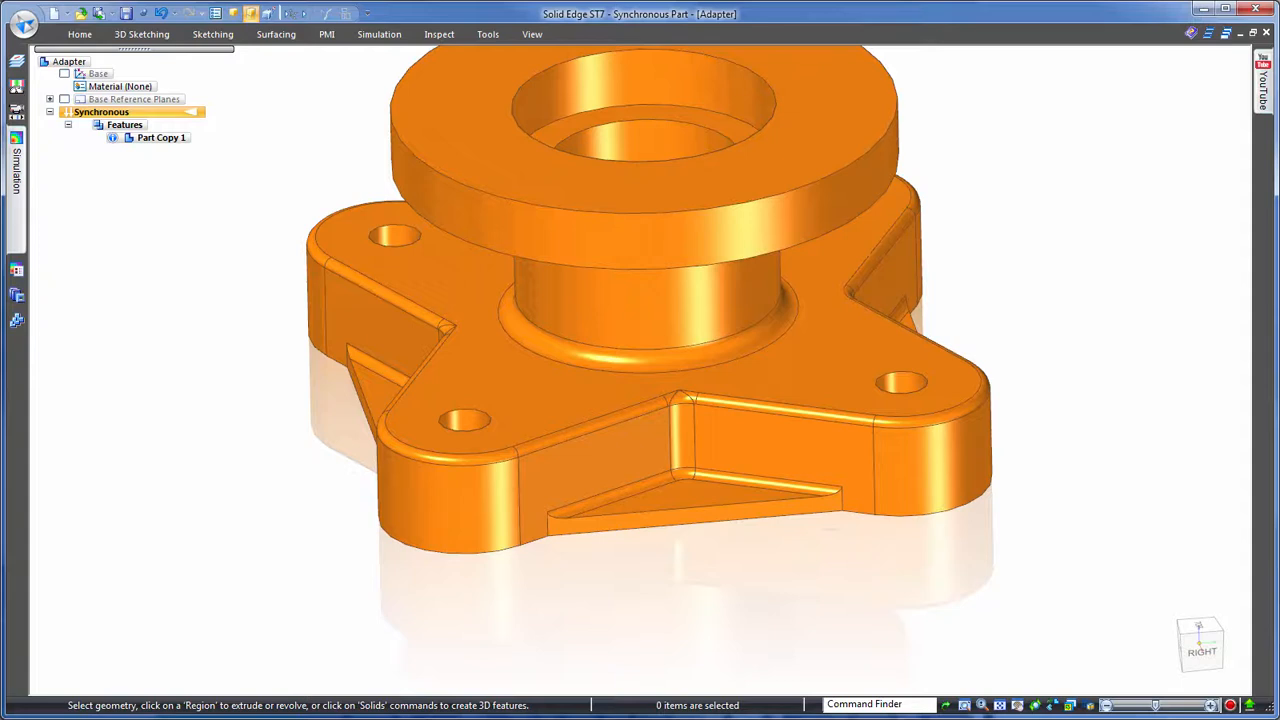
middle_click_drag(1160, 264, 1144, 274)
left_click(926, 372)
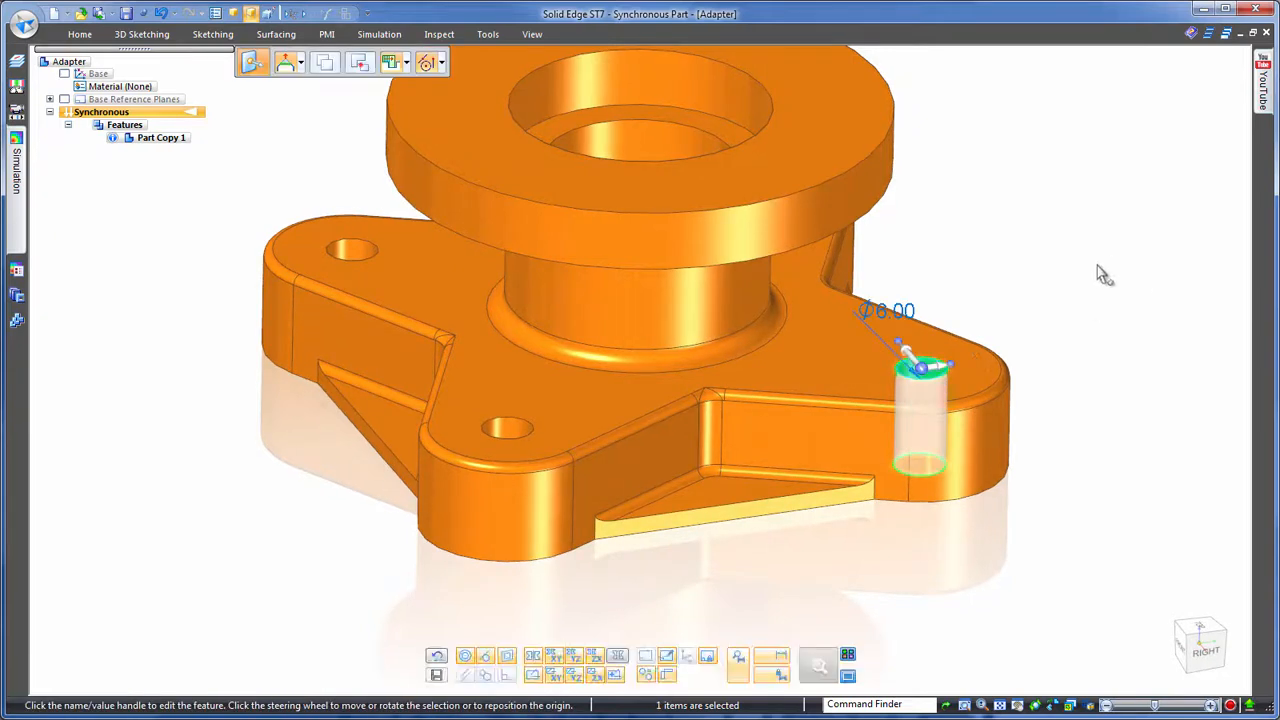
left_click(914, 312)
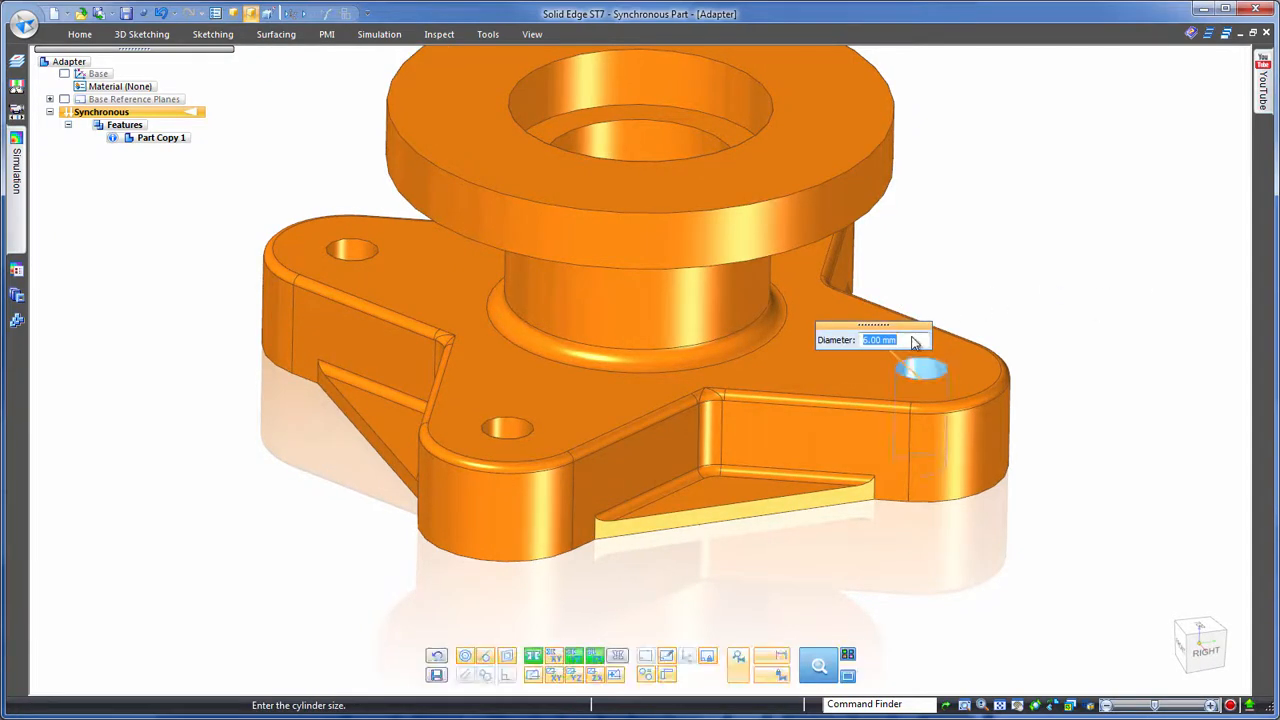
scroll(913, 351, "up", 7)
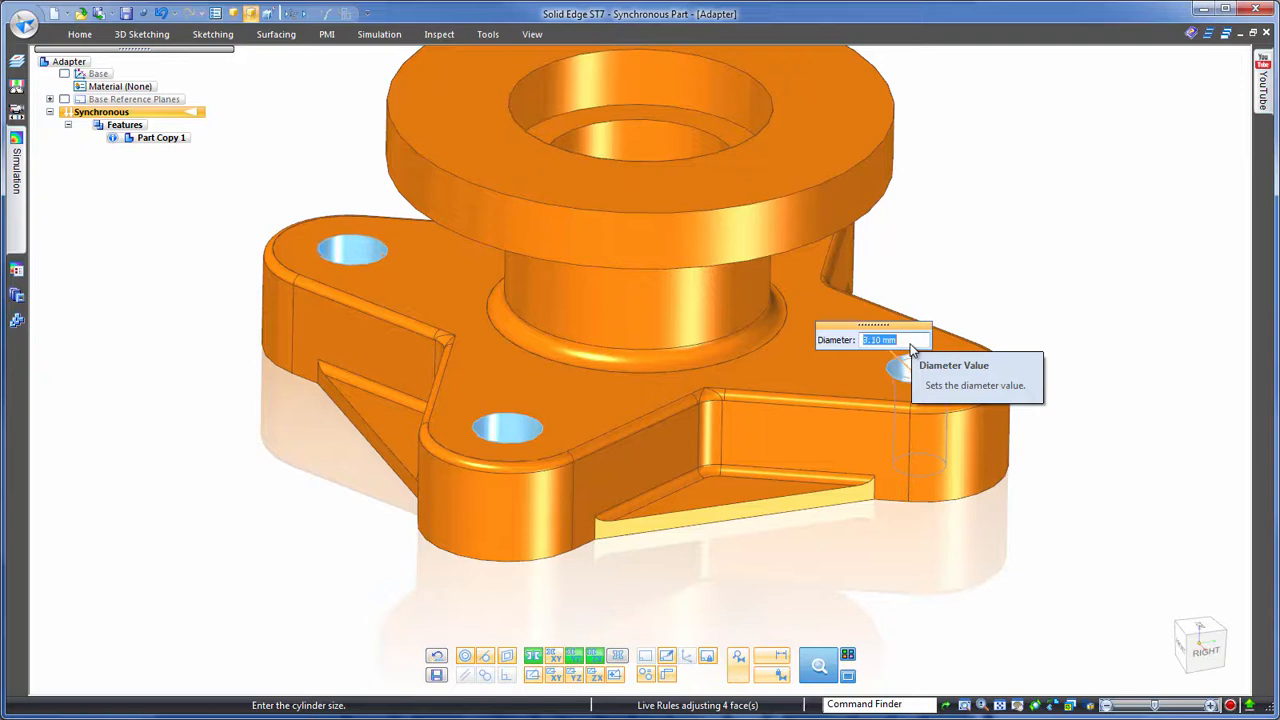
type("5")
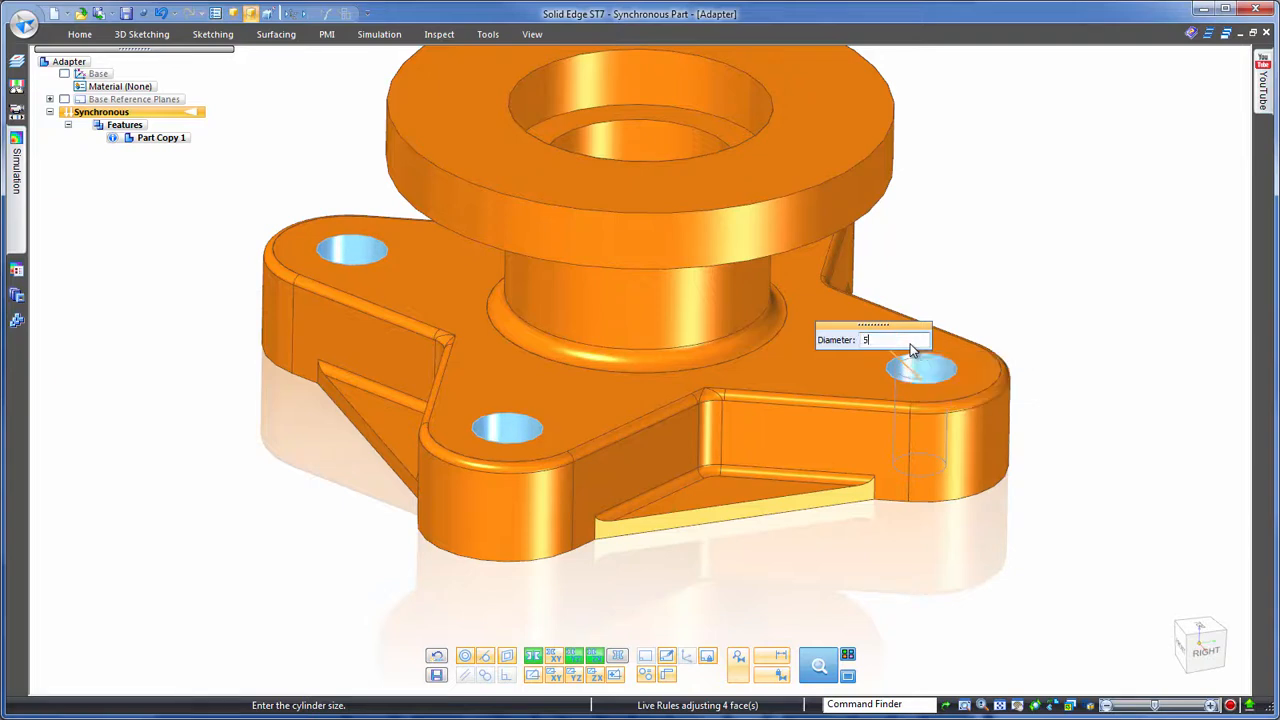
key("Return")
left_click(1050, 283)
Add a smart dimension for the thickness of the adapter's upper round flange
middle_click_drag(1056, 275, 1030, 244)
right_click(1030, 246)
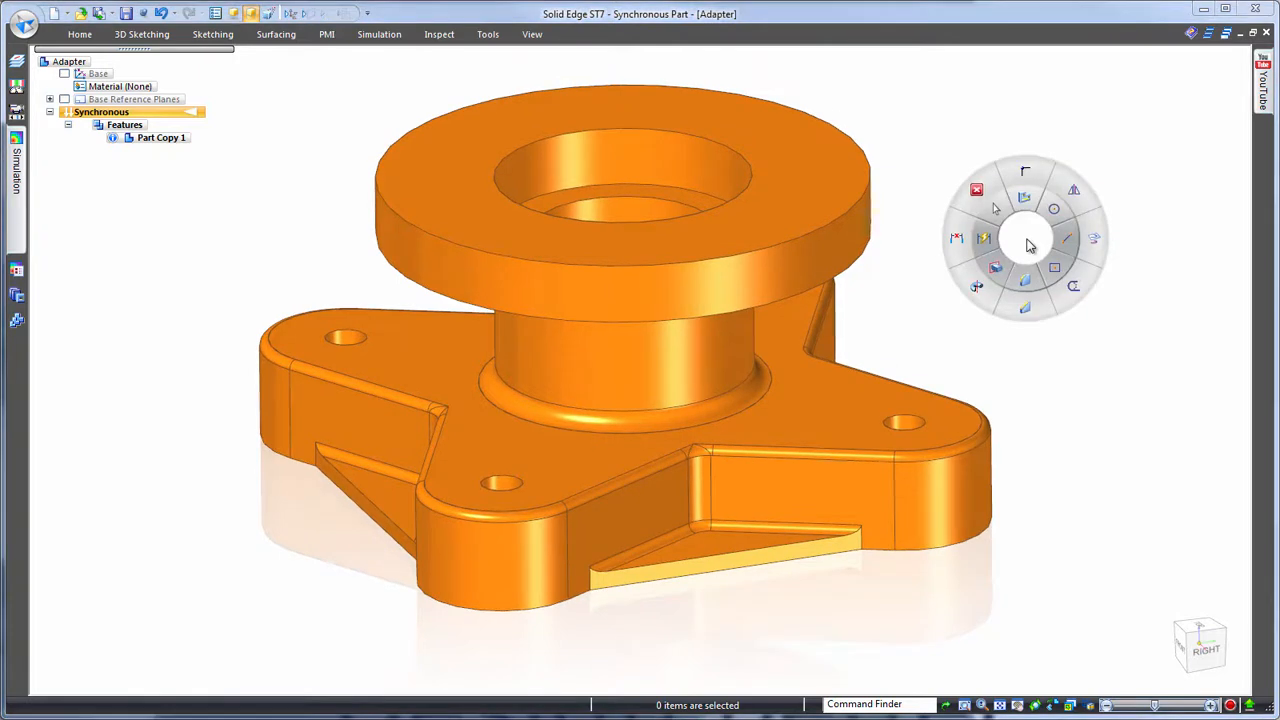
left_click(983, 238)
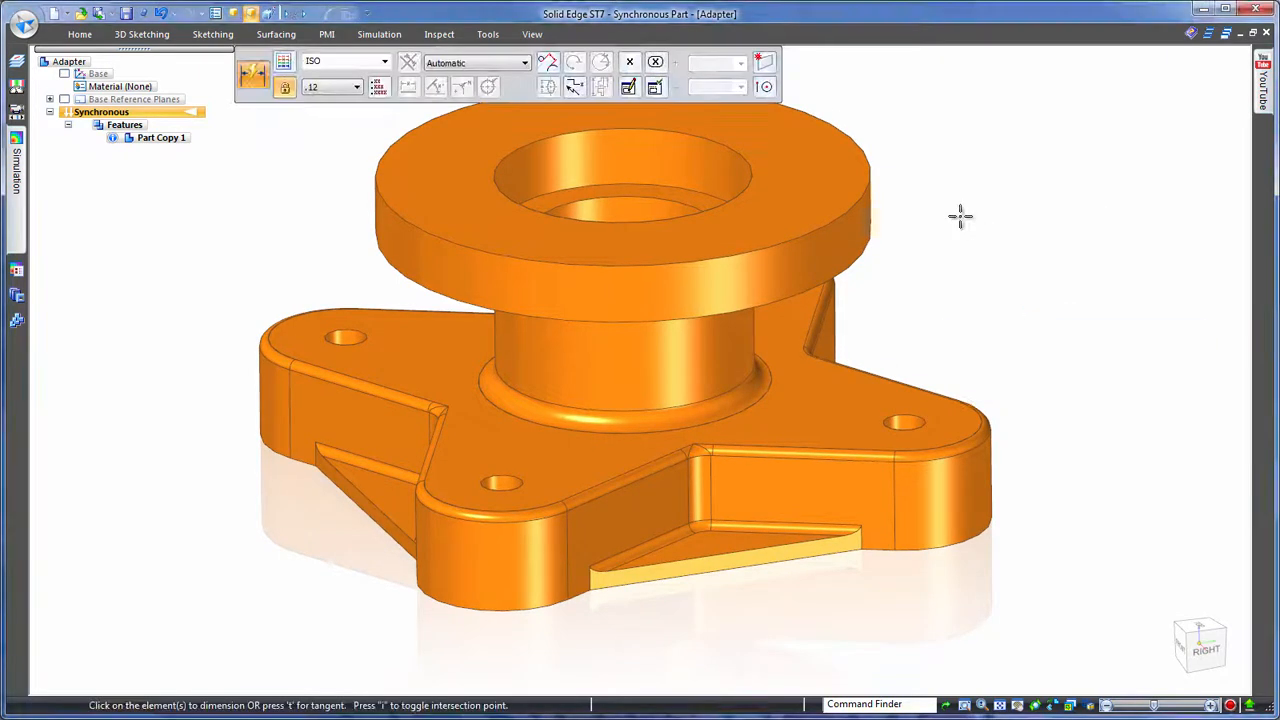
left_click(860, 204)
left_click(871, 243)
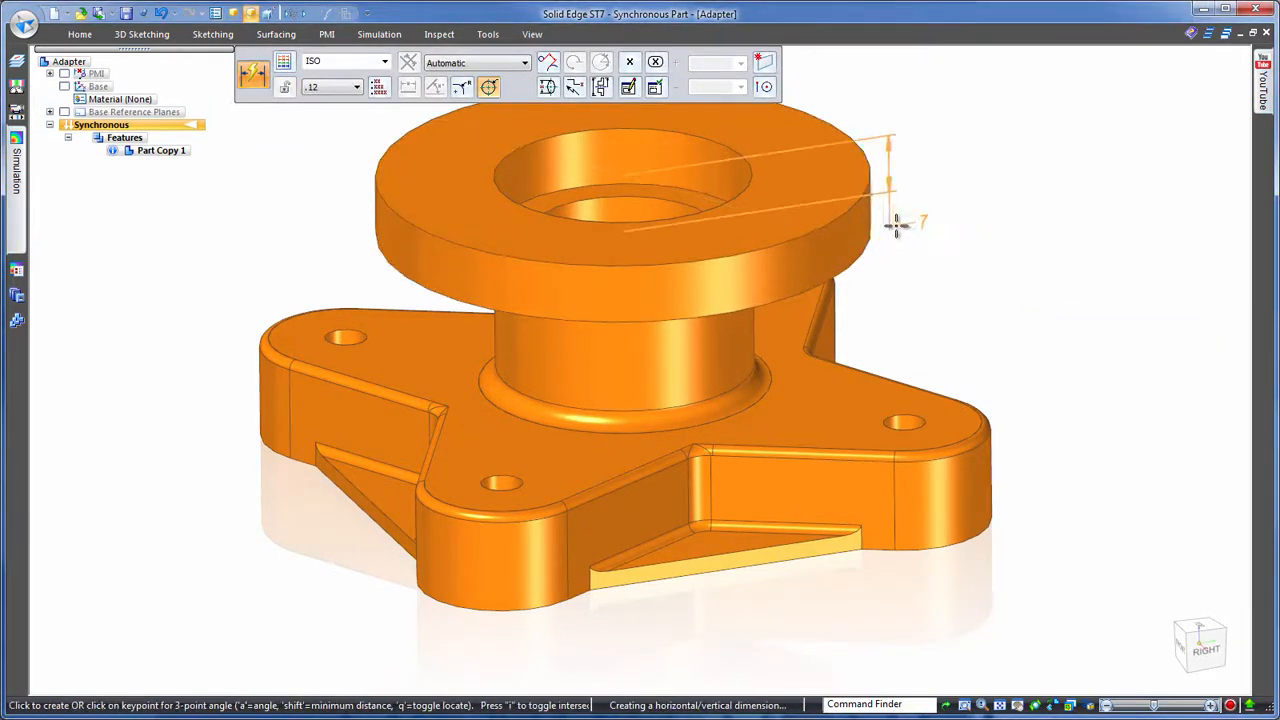
left_click(938, 233)
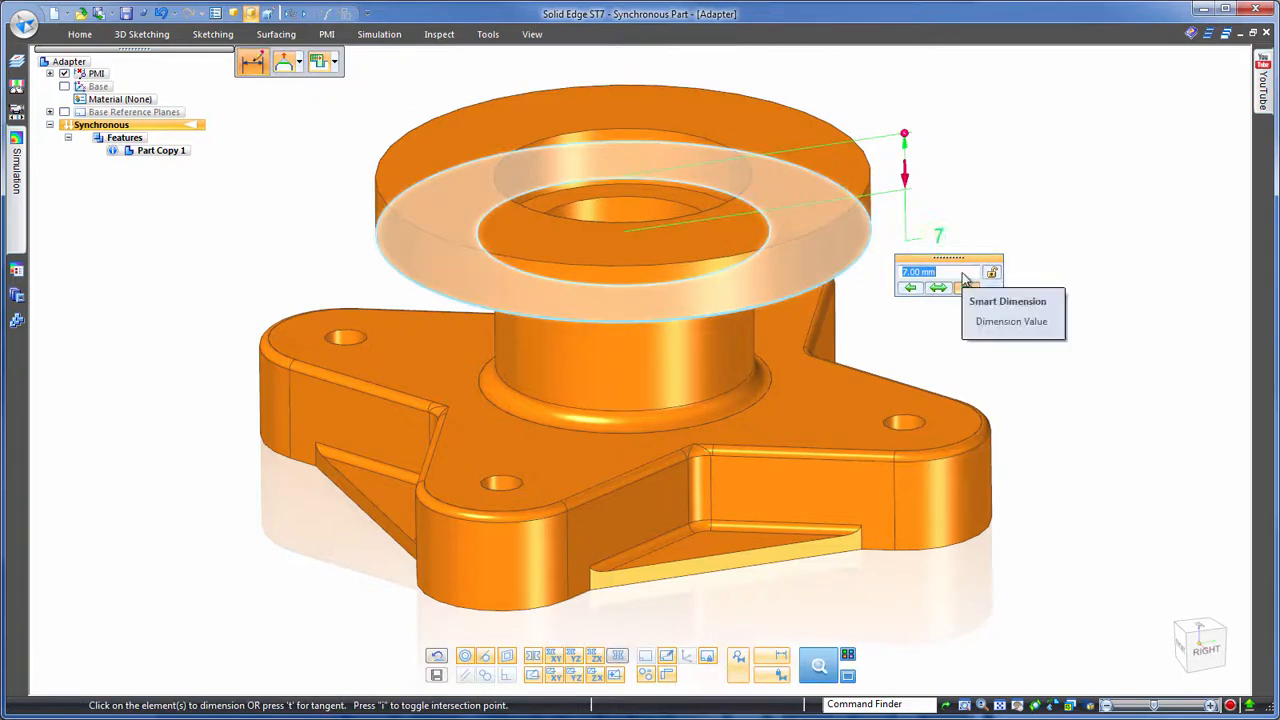
Set the upper flange's thickness to 6 mm and hide the PMI dimensions
scroll(965, 279, "up", 3)
scroll(966, 277, "down", 2)
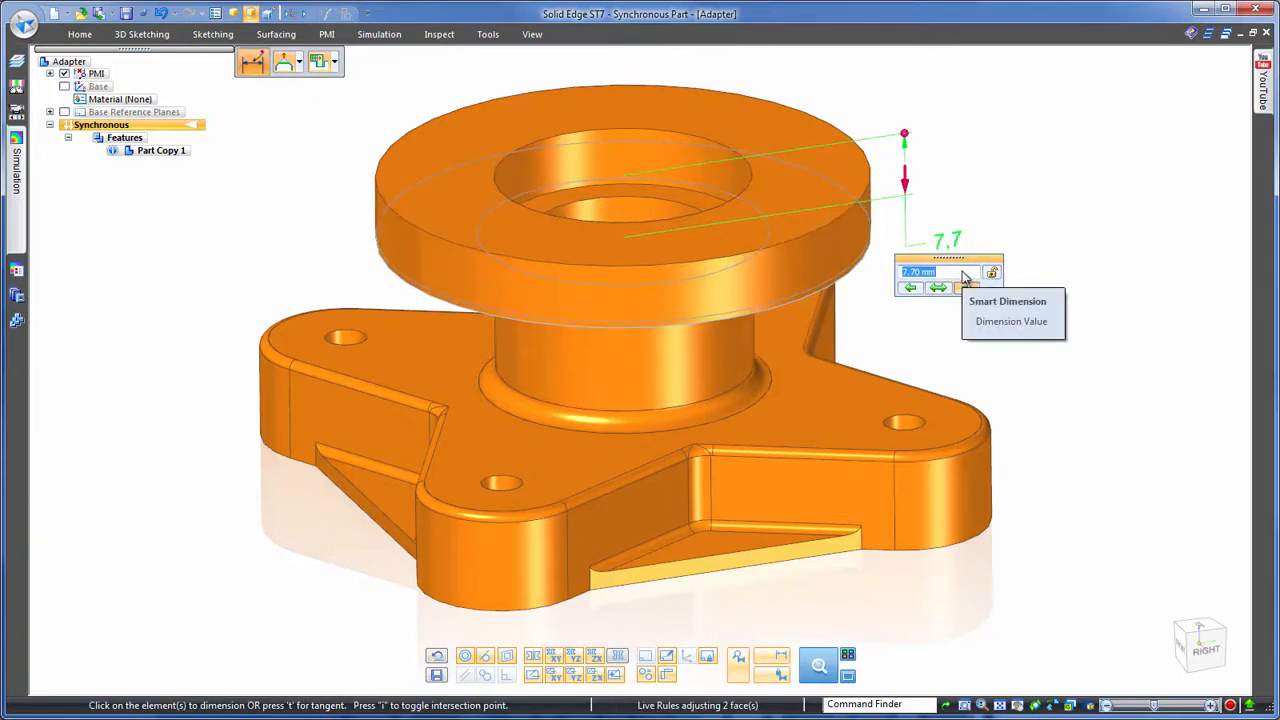
type("6")
key("Return")
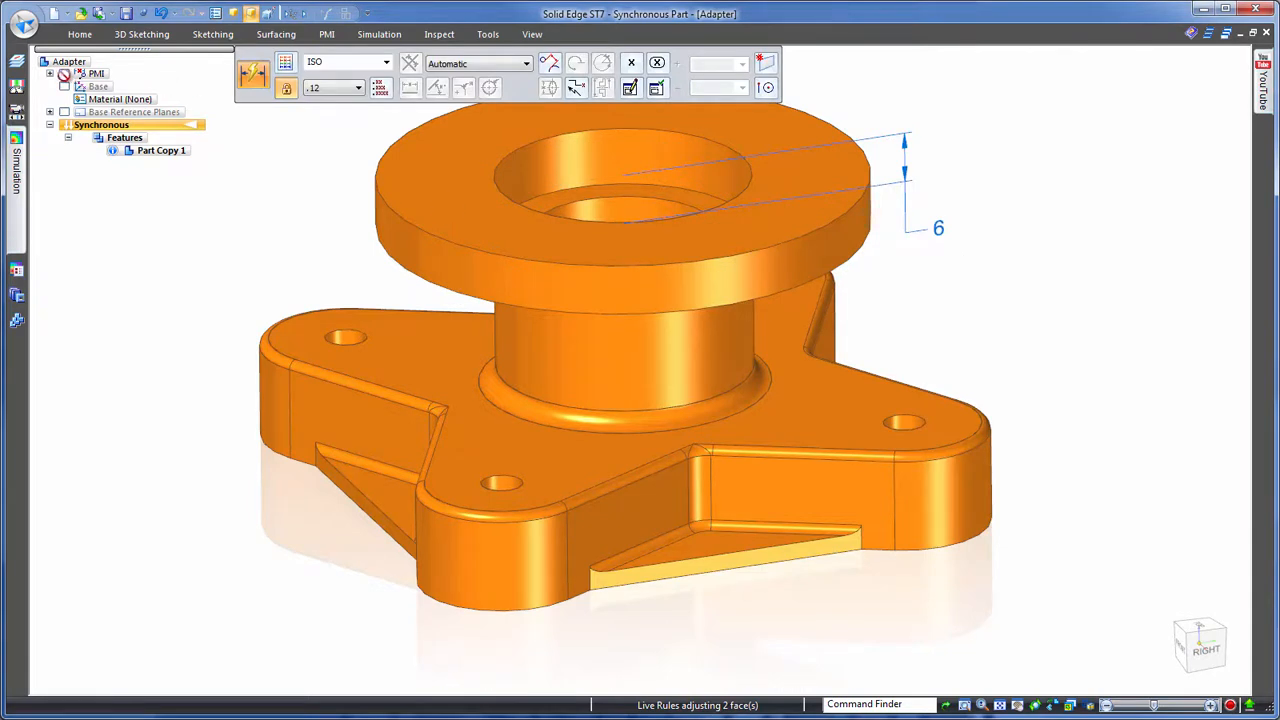
left_click(64, 74)
key("Escape")
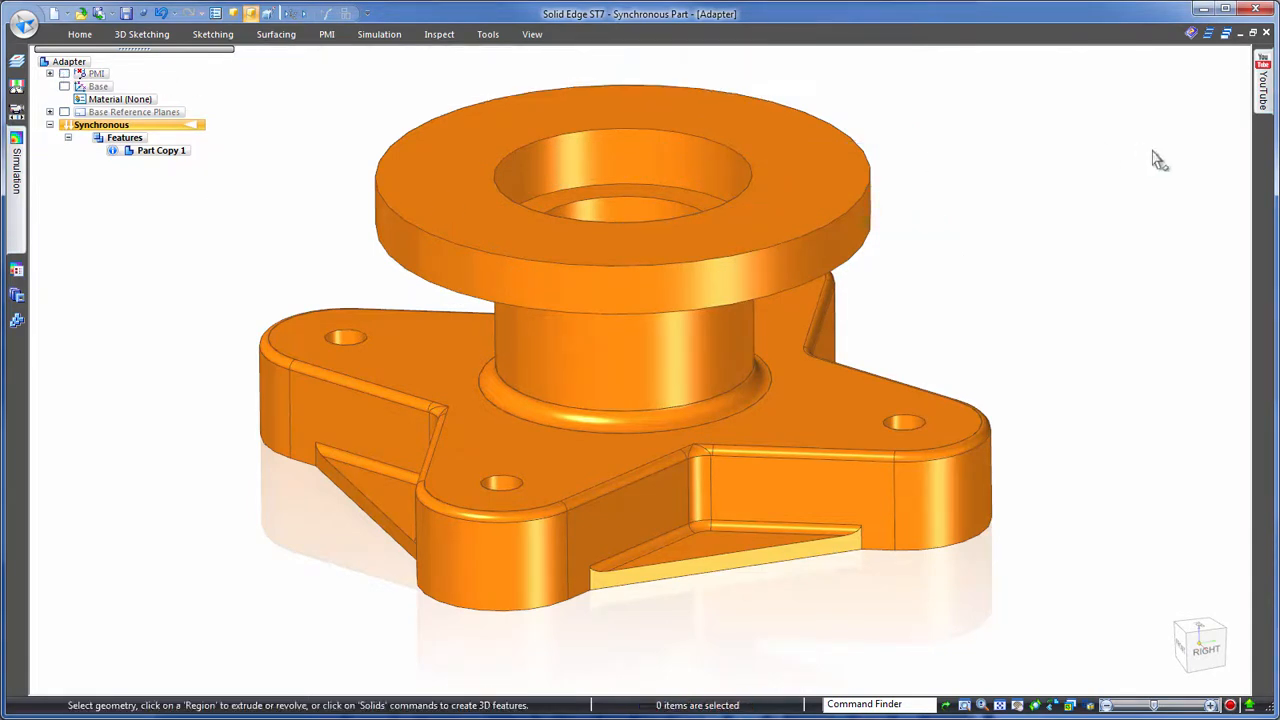
Reorder the rounds where the top edge round meets the vertical rounds at two inner corners of the base
scroll(1030, 217, "down", 2)
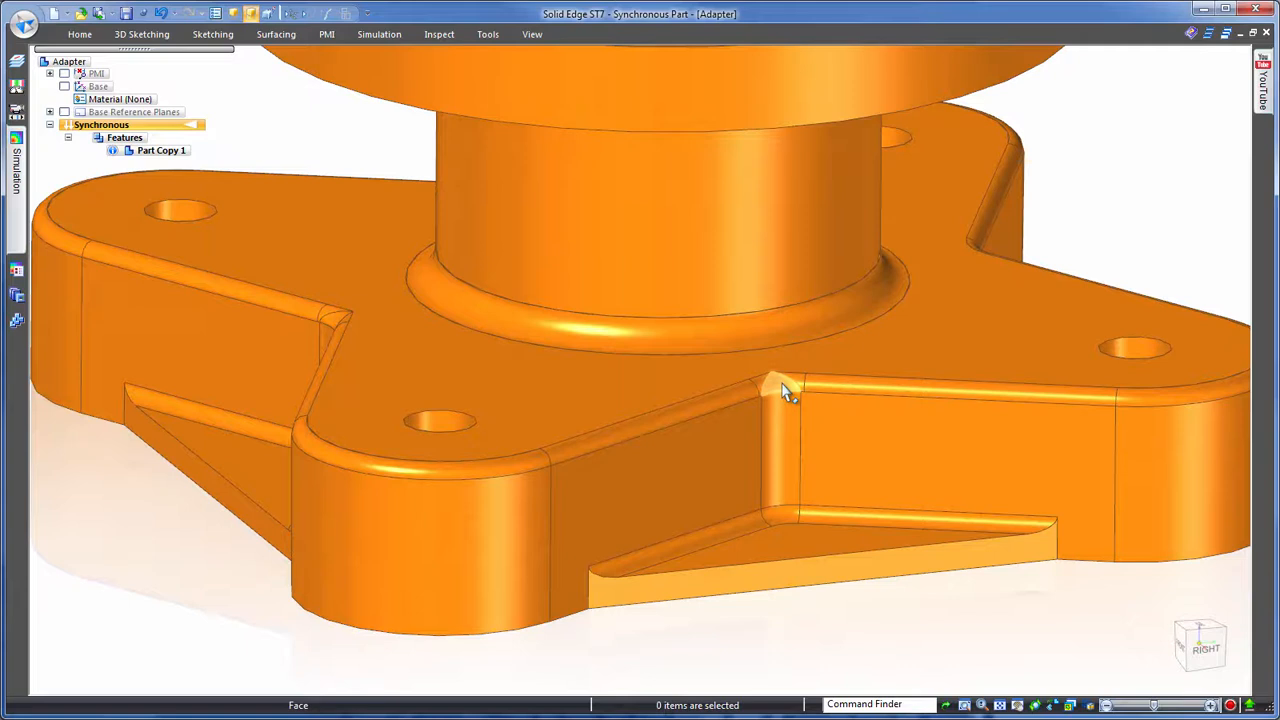
left_click(781, 383)
right_click(781, 382)
left_click(845, 521)
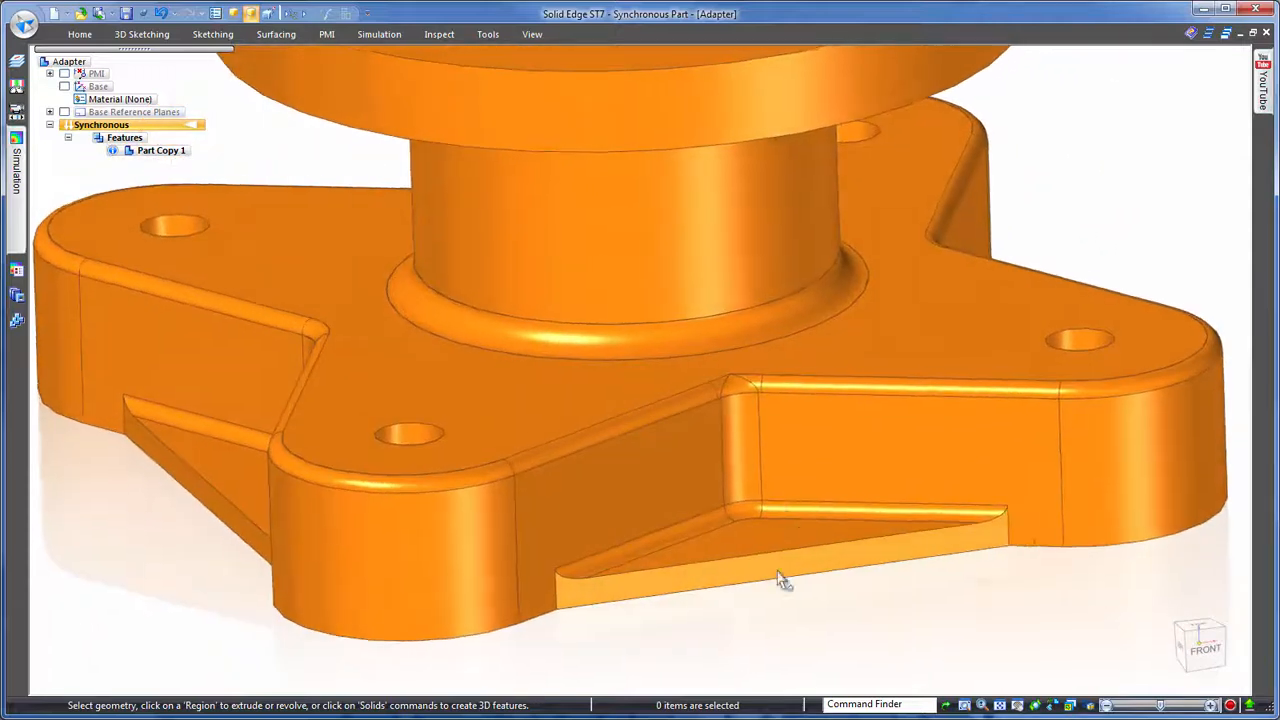
left_click(742, 384)
right_click(742, 384)
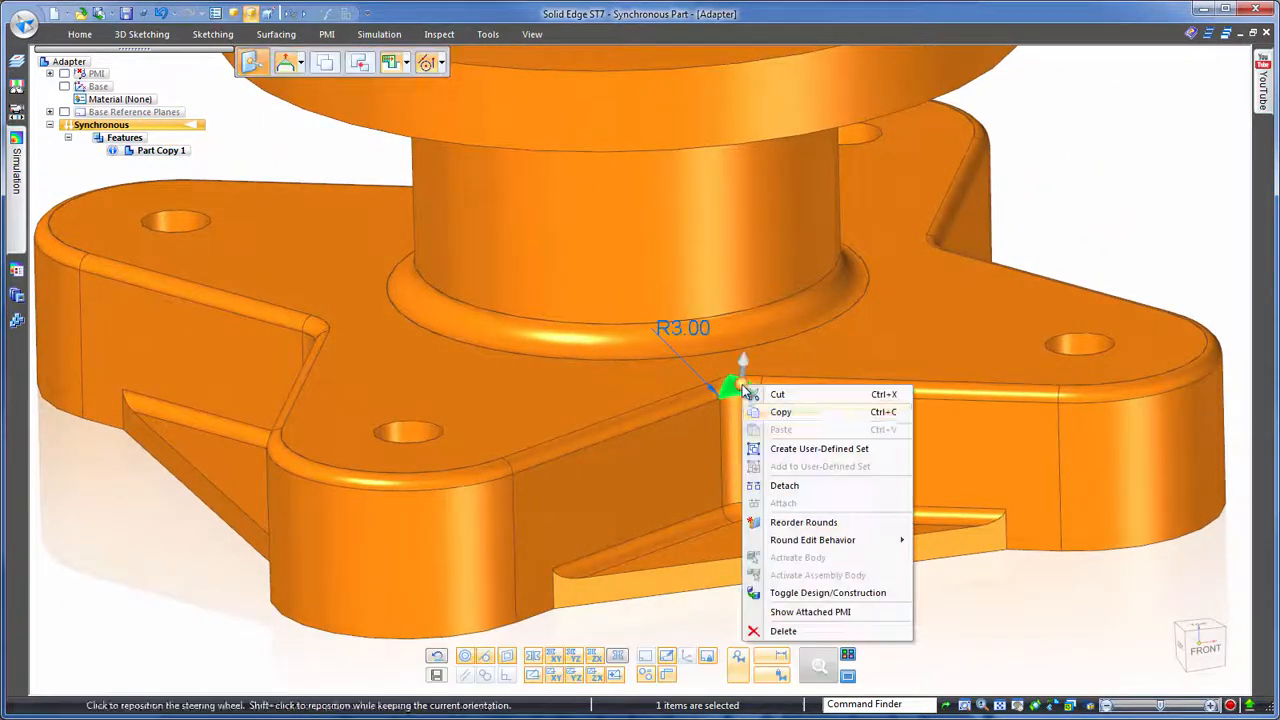
left_click(788, 522)
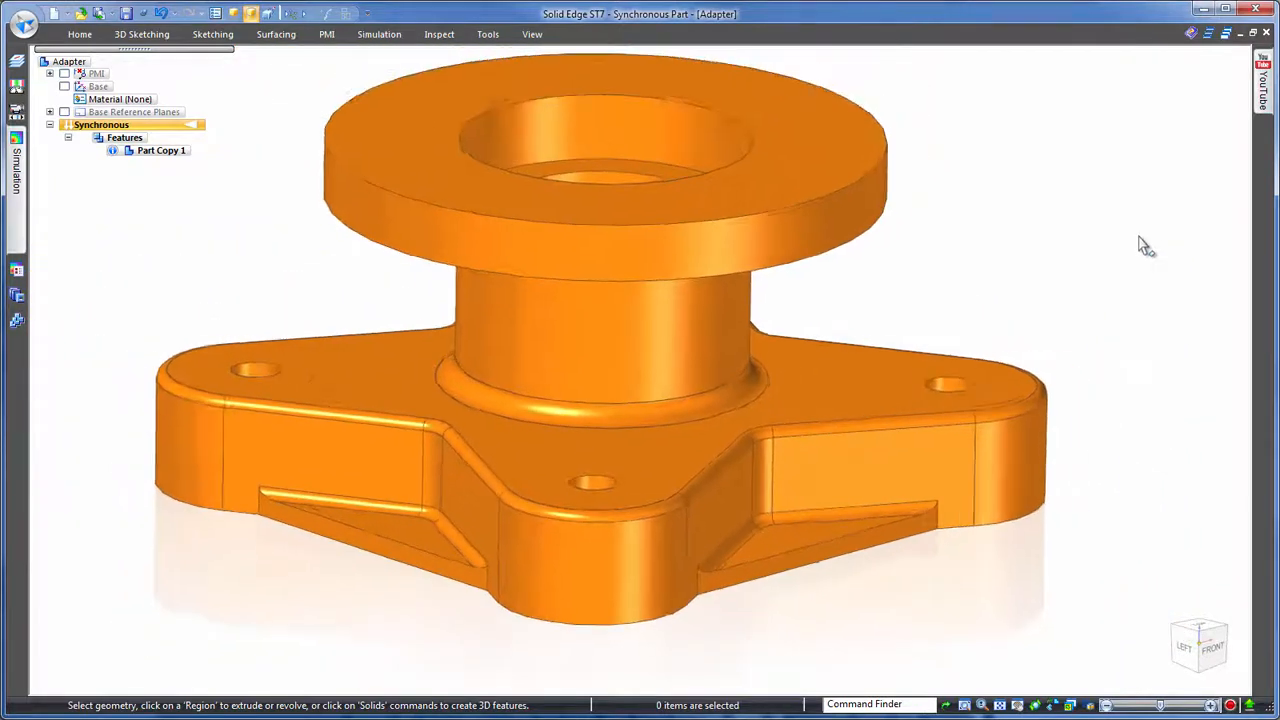
Set the radius of the base's top edge round and all similar rounds to 1.5 mm
left_click(840, 418)
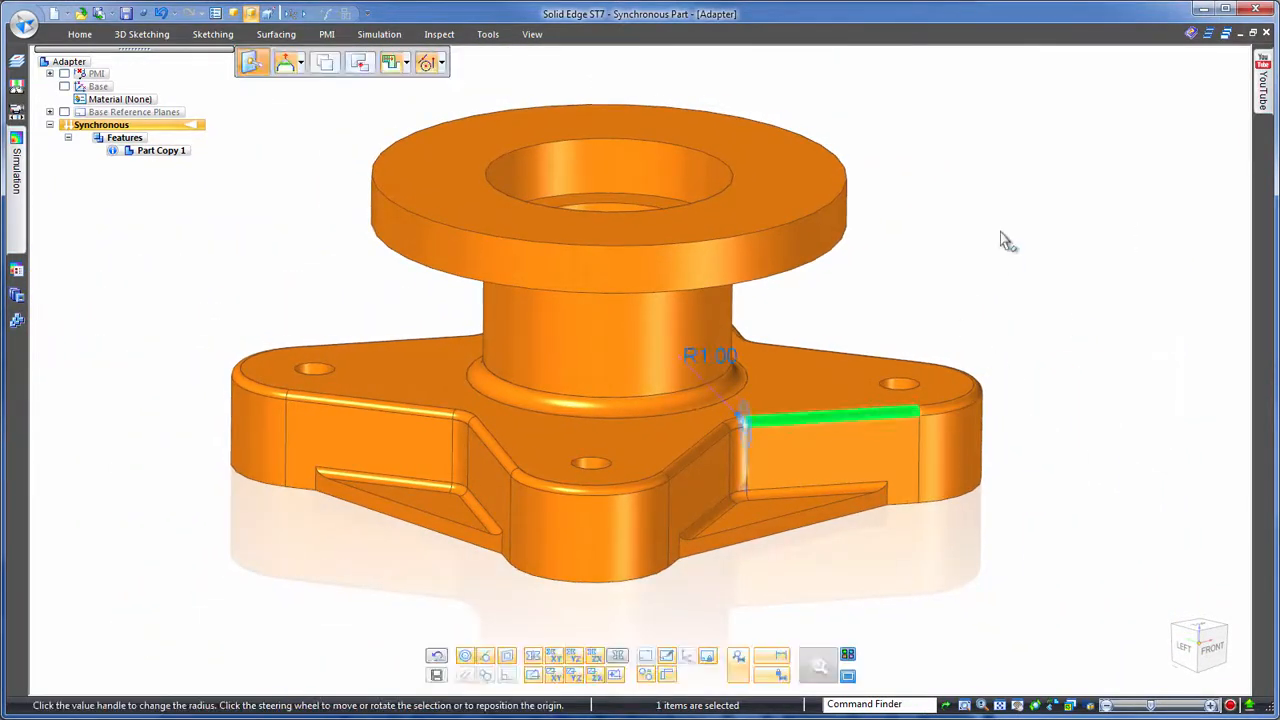
left_click(738, 354)
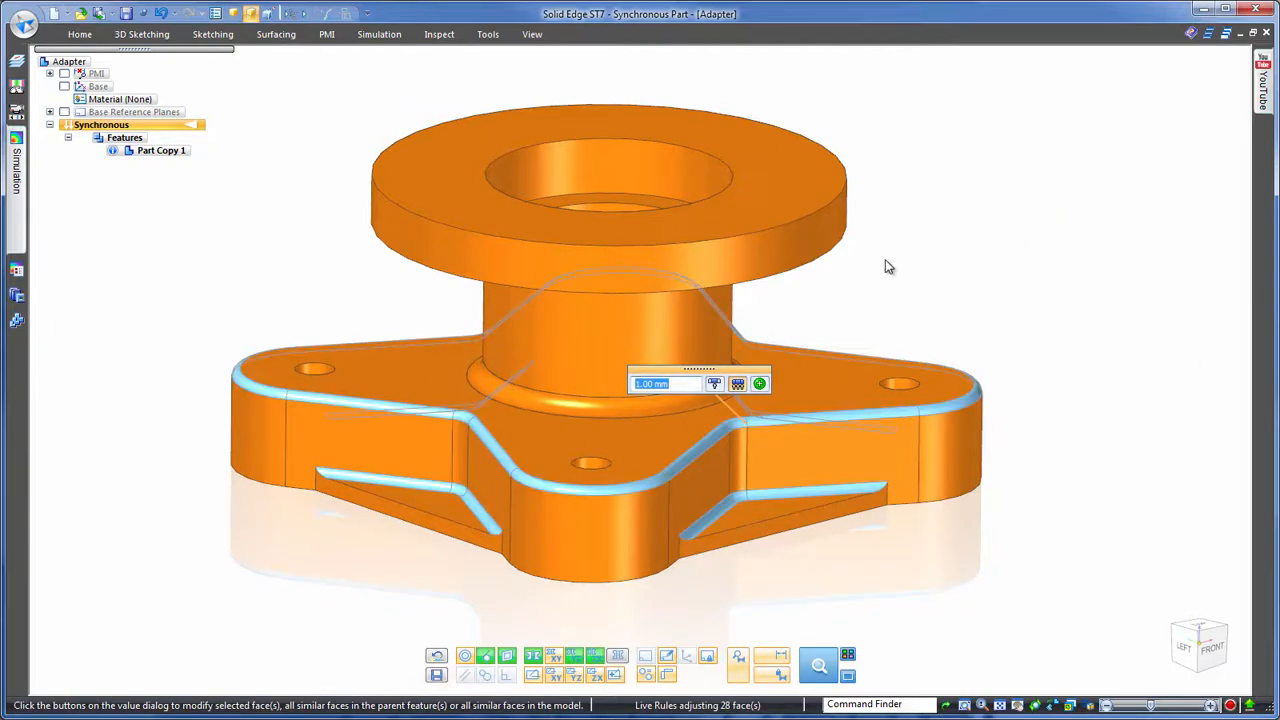
scroll(691, 384, "up", 5)
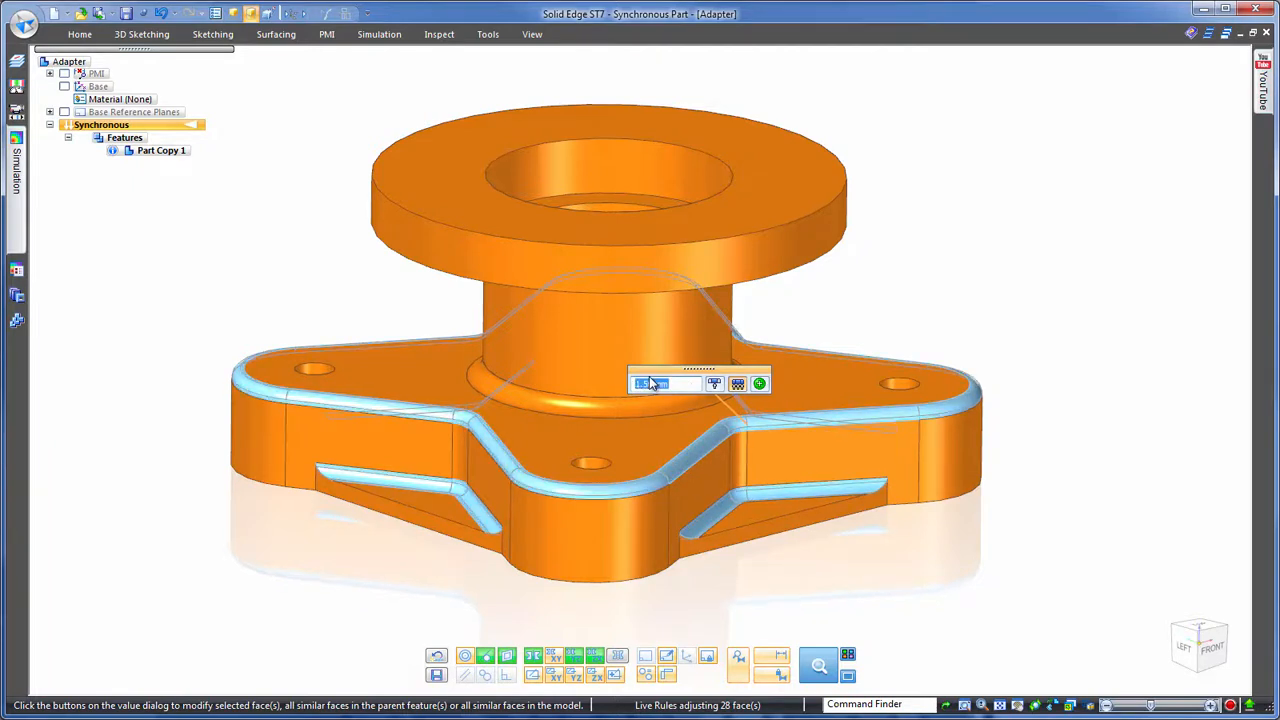
type("1.5")
key("Return")
scroll(968, 223, "down", 3)
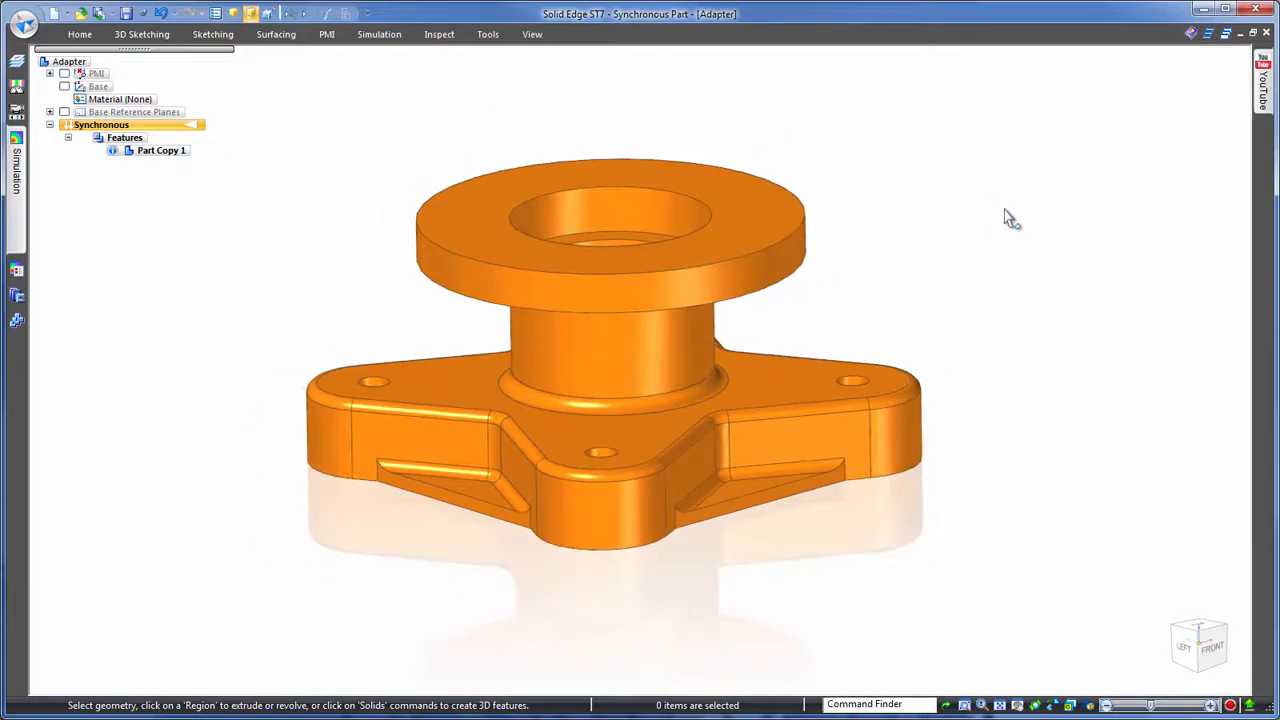
Run hole recognition on the adapter and exclude the 22 mm counterbore hole
left_click(80, 35)
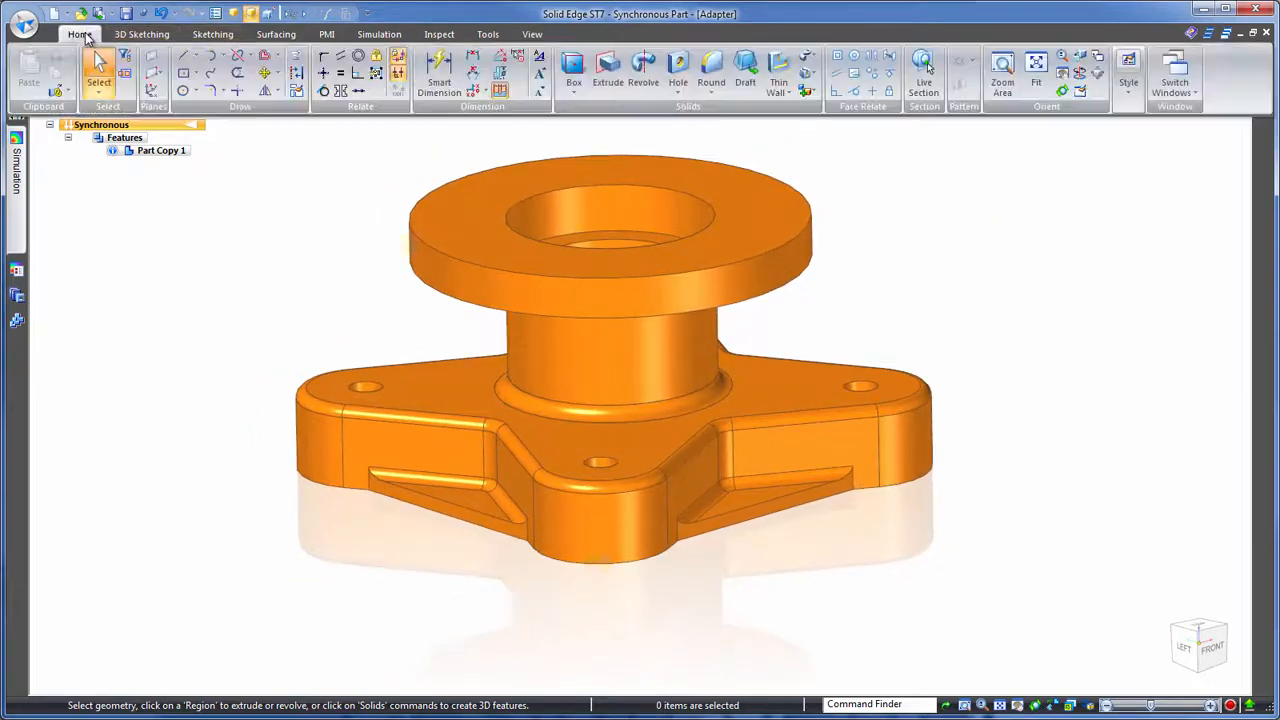
left_click(678, 90)
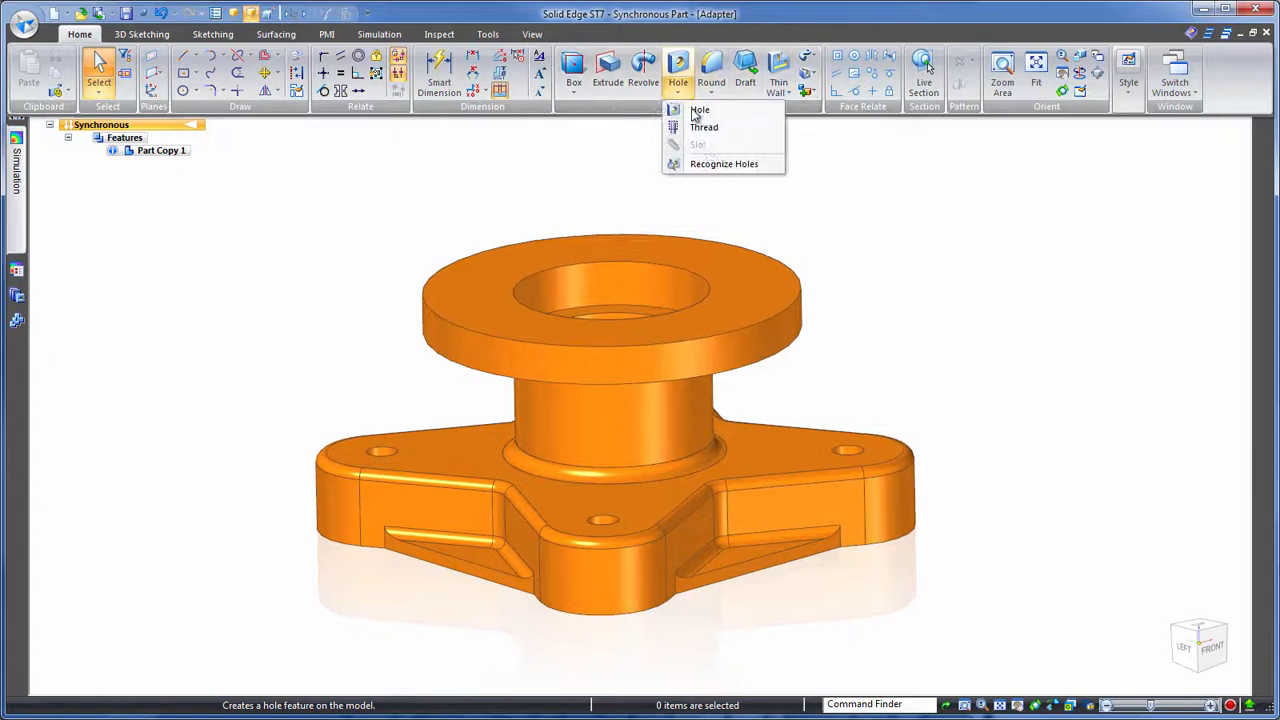
left_click(712, 166)
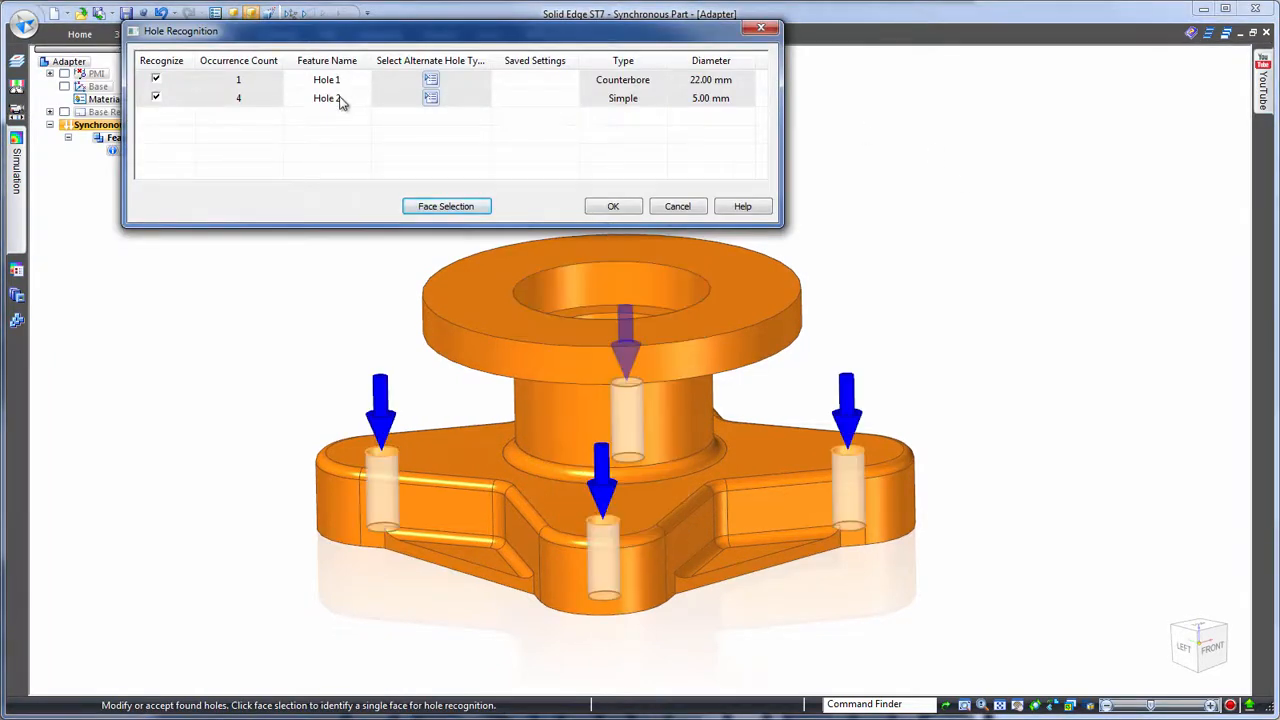
left_click(155, 79)
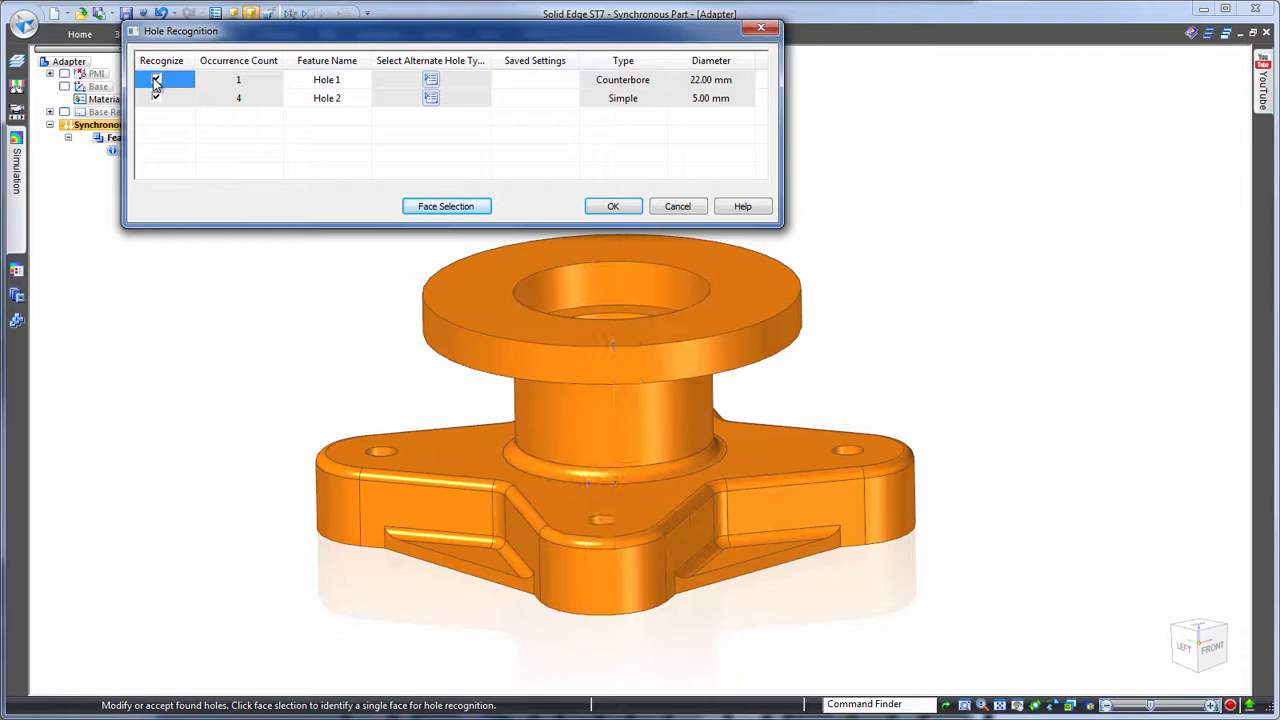
Convert the four 5 mm simple holes in the base to ISO Metric M4 counterbore holes and accept the recognition
left_click(431, 98)
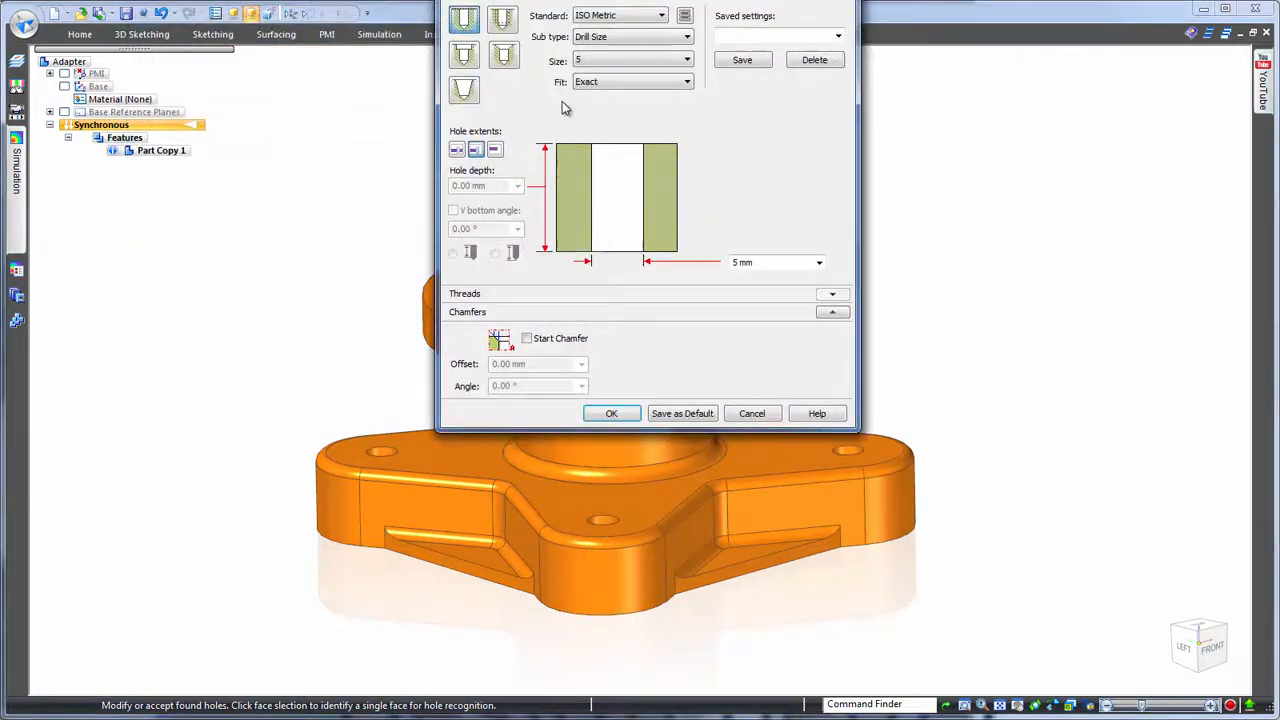
left_click(464, 53)
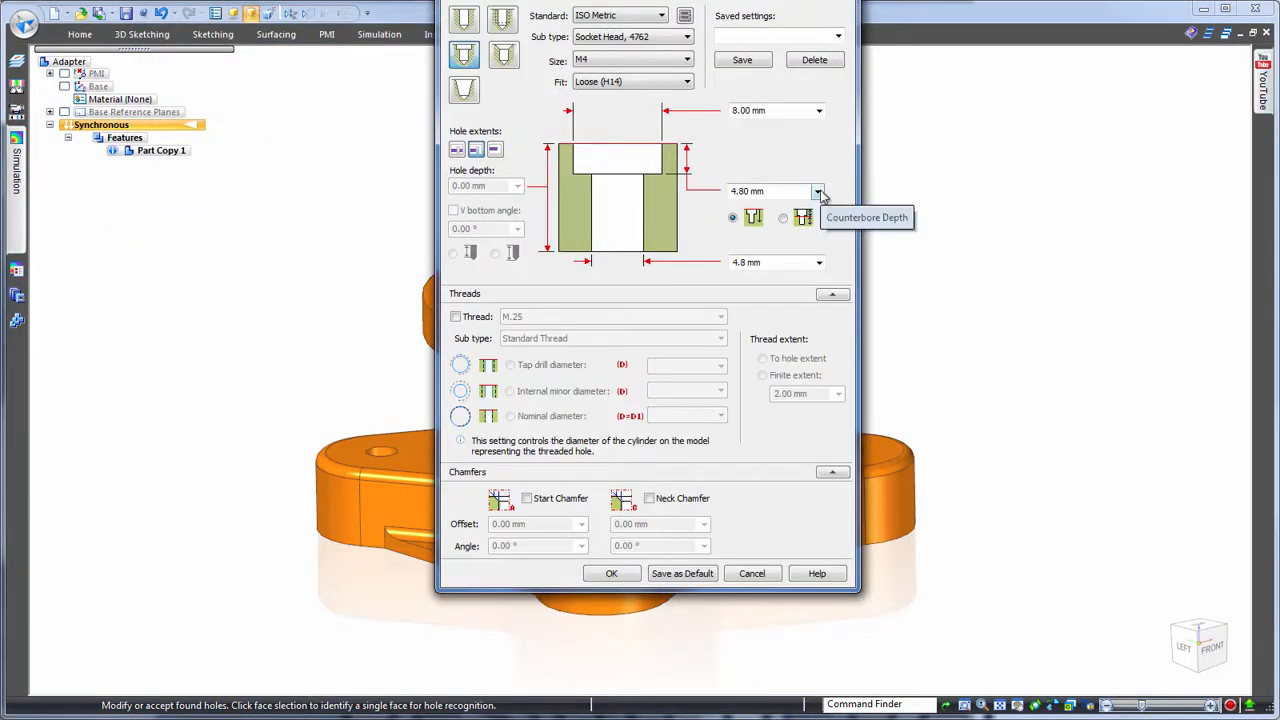
left_click(612, 574)
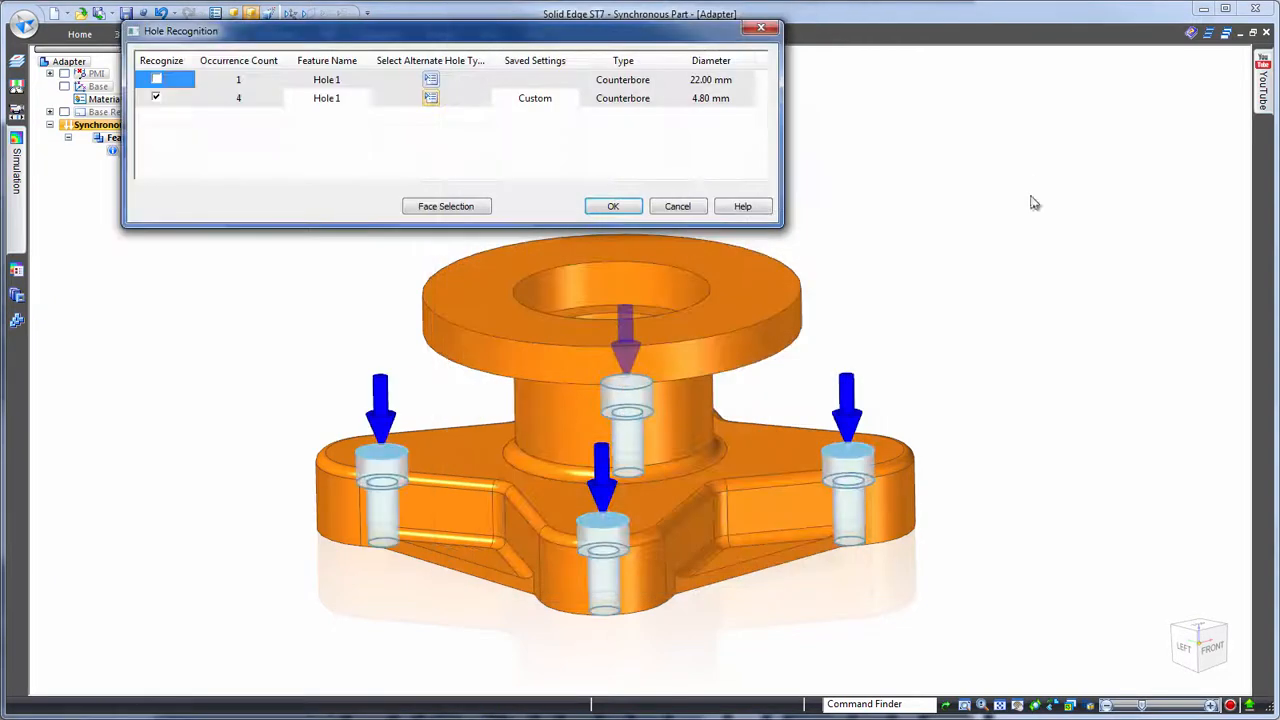
left_click(614, 206)
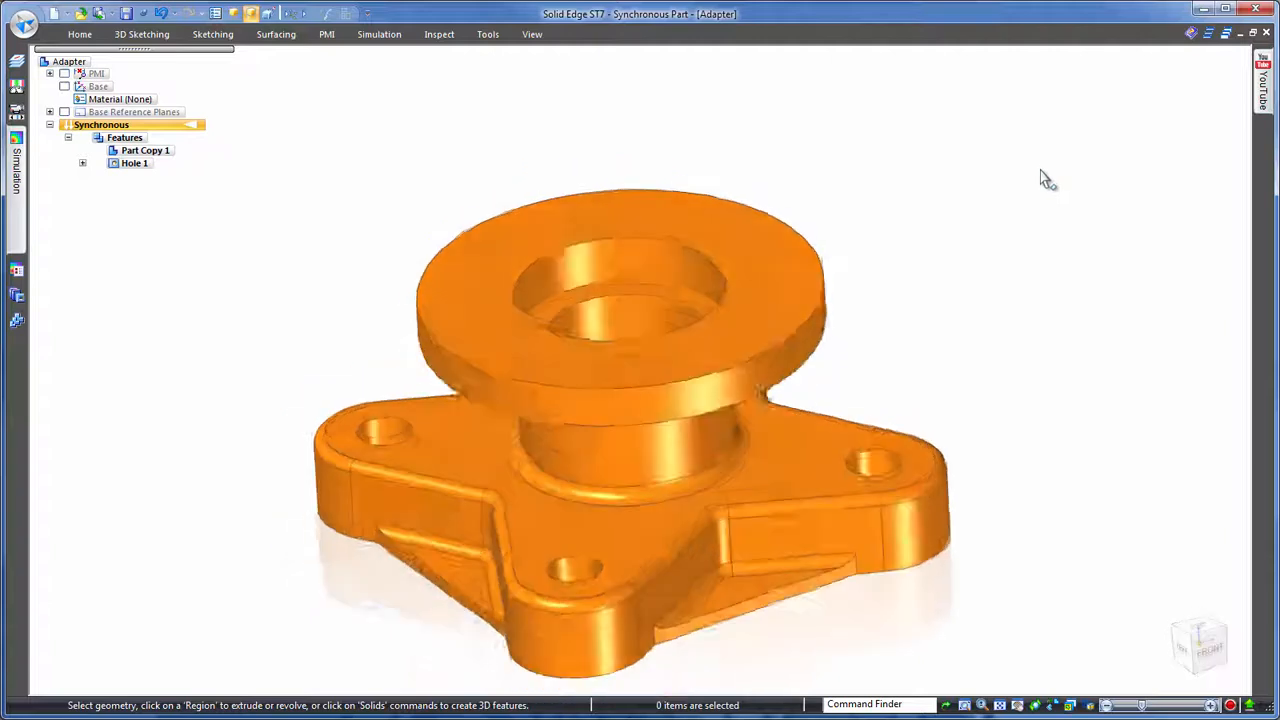
Delete the triangular webs between the base's arms, selecting their faces from the front view
left_click(1200, 645)
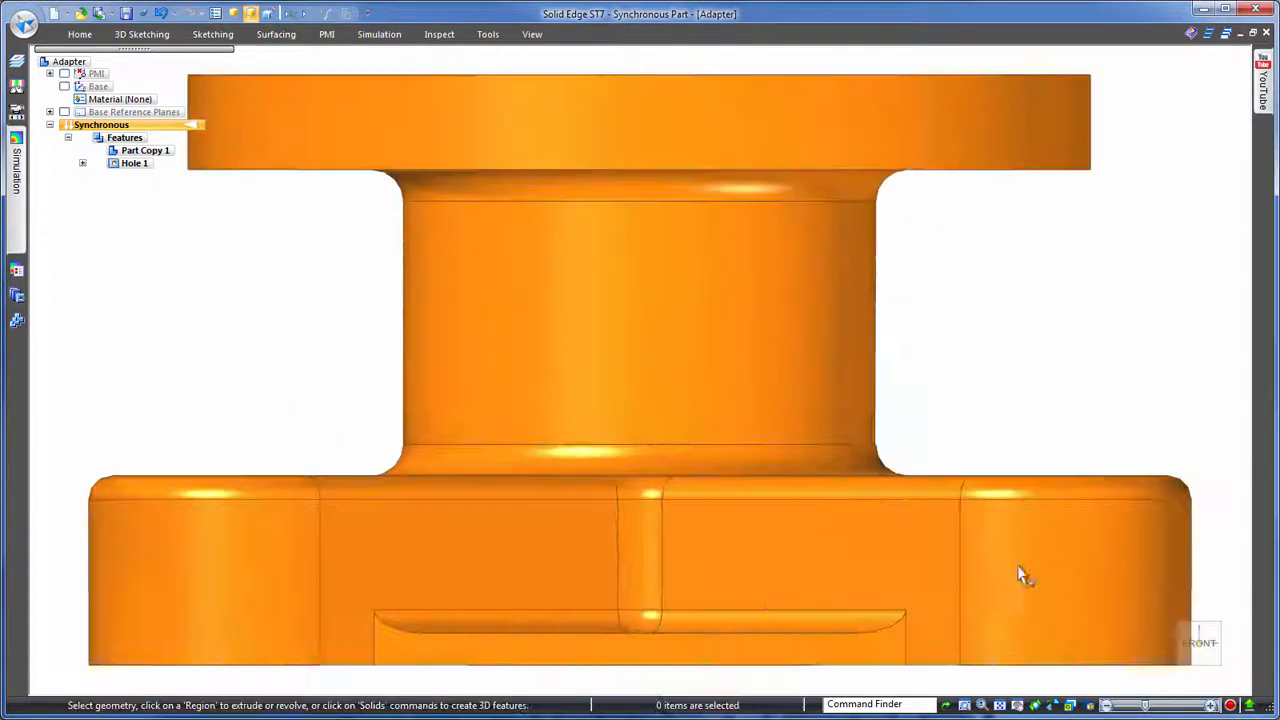
scroll(666, 587, "down", 3)
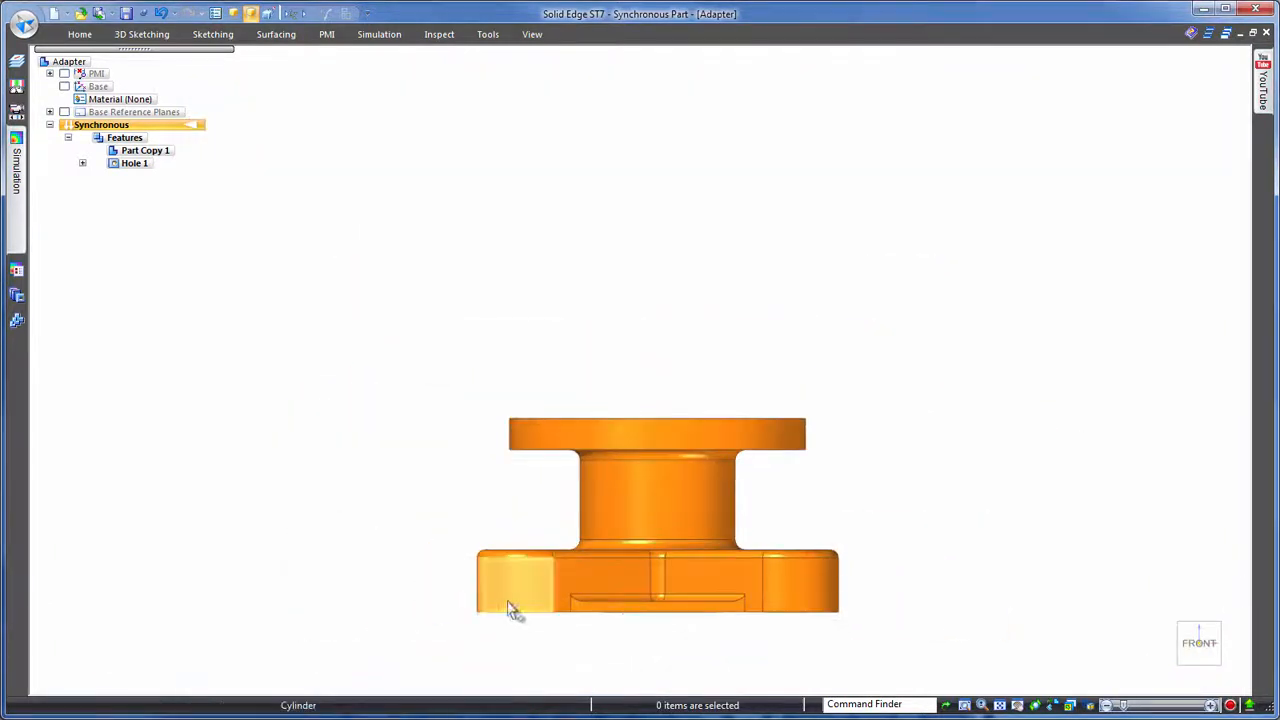
left_click_drag(463, 592, 934, 622)
middle_click_drag(957, 486, 661, 587)
left_click(560, 532)
middle_click_drag(1173, 414, 1000, 363)
right_click(995, 366)
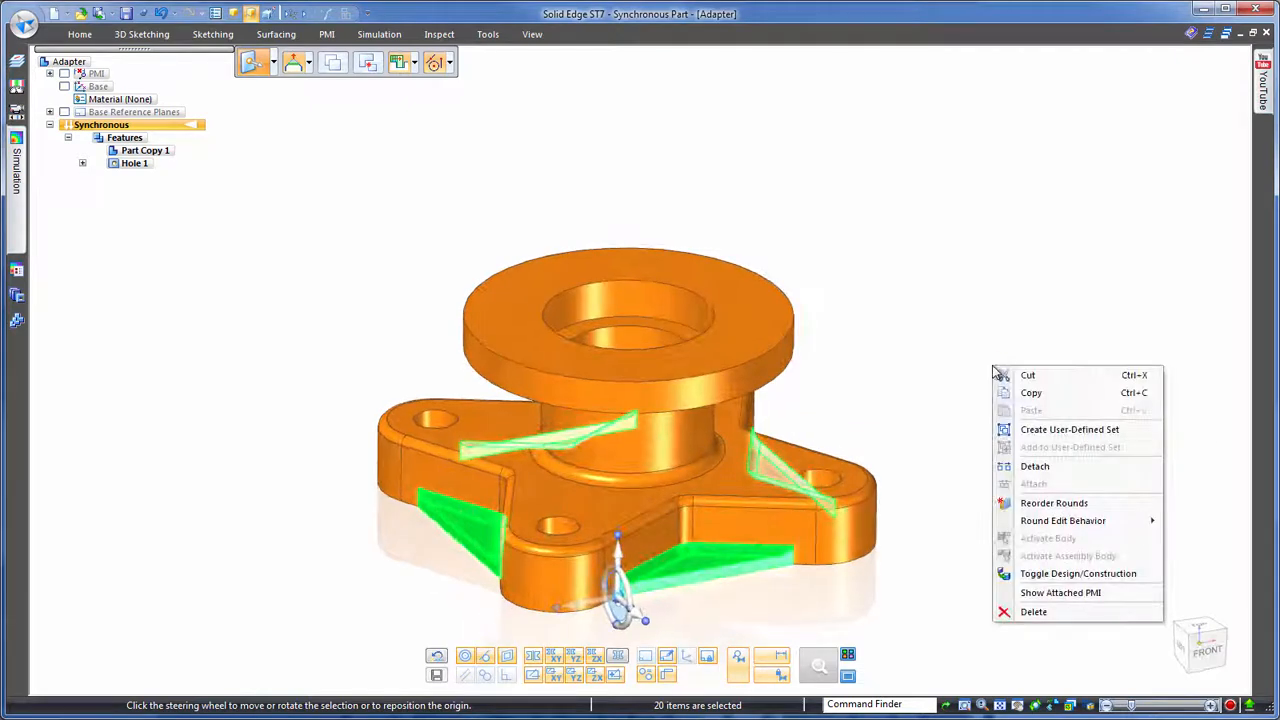
left_click(1035, 612)
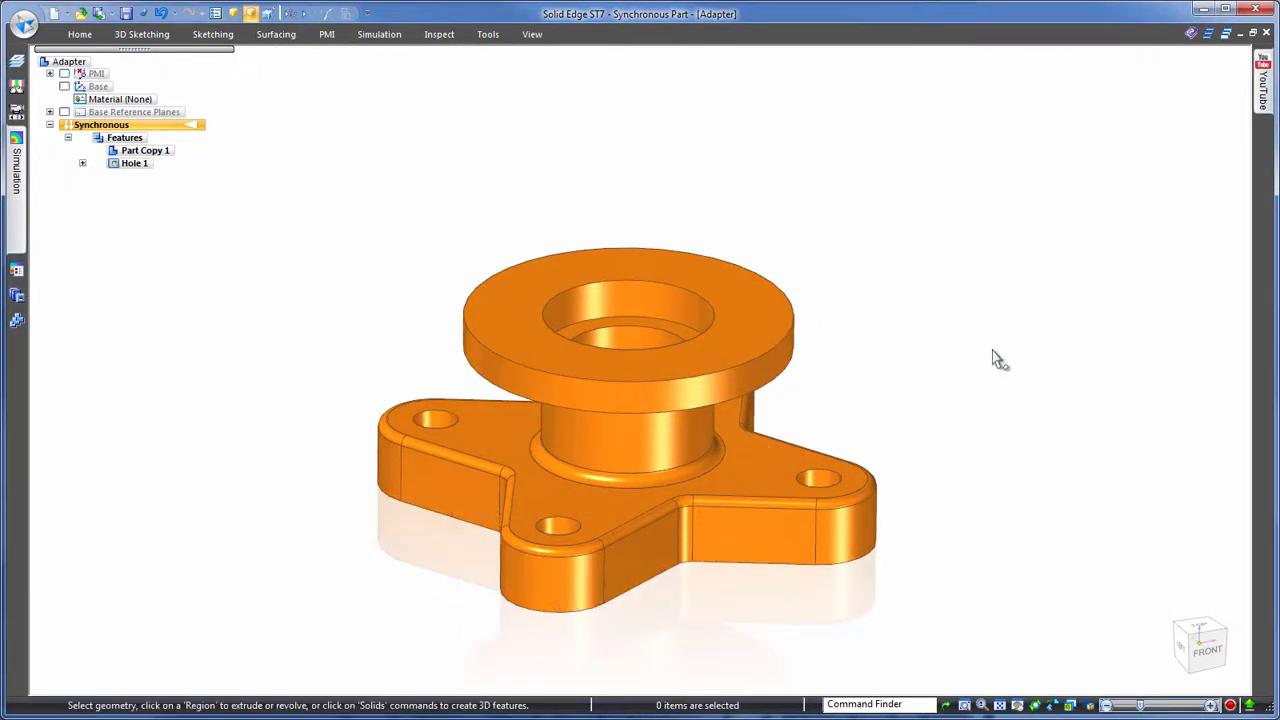
Try to move one counterbore hole outward along its arm together with the connected base faces
middle_click_drag(991, 358, 1062, 308)
scroll(450, 387, "up", 1)
left_click(404, 397)
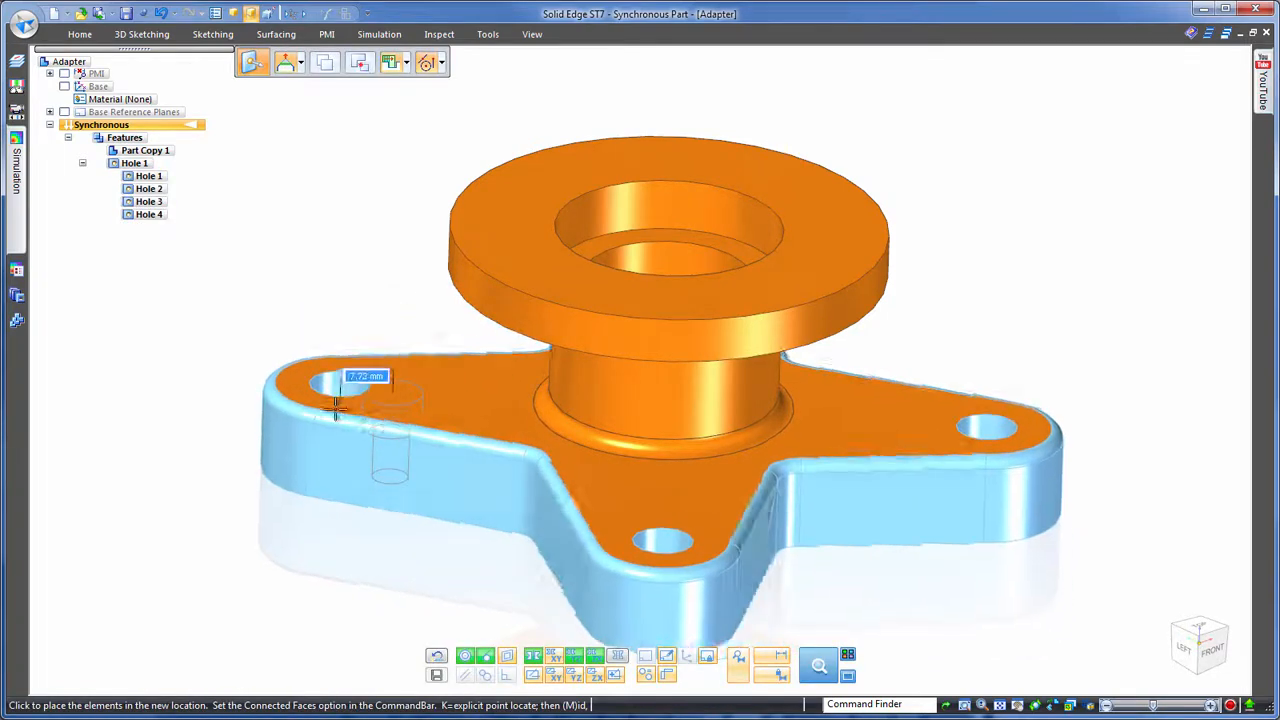
left_click(345, 405)
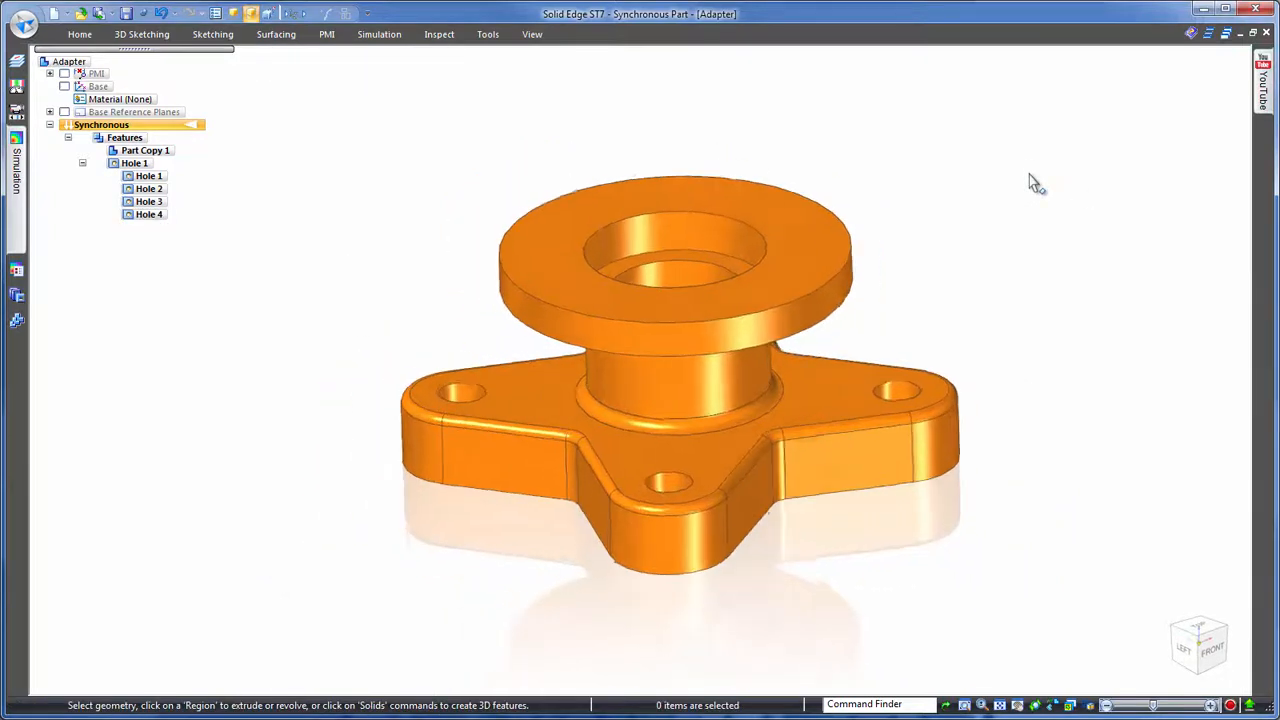
Save and close the adapter part and insert it as a component into Frame.asm
key("ctrl+s")
left_click(1266, 33)
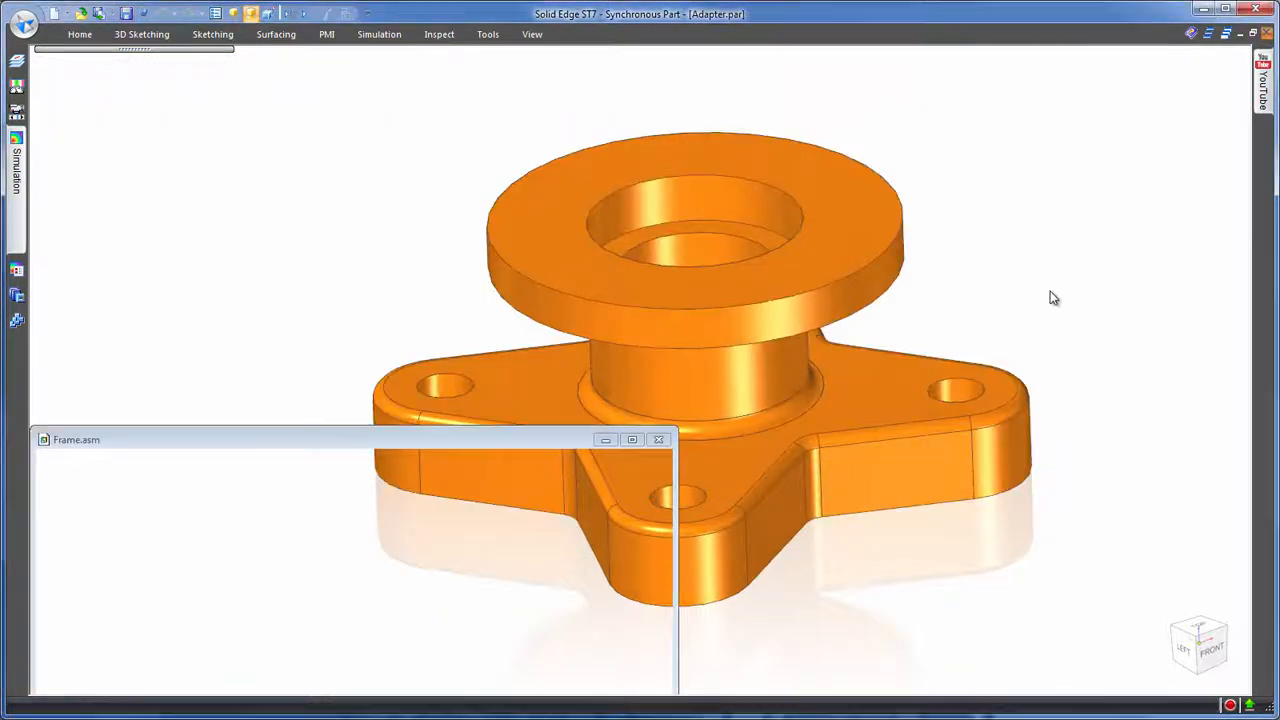
left_click(80, 35)
left_click(350, 76)
left_click_drag(66, 115, 810, 404)
scroll(258, 186, "up", 3)
Position the adapter on the round shaft between the two square tubes with assembly relationships
left_click(813, 399)
left_click(938, 368)
key("Escape")
left_click(1046, 632)
left_click(1050, 648)
left_click(606, 572)
key("Escape")
scroll(415, 145, "up", 2)
scroll(415, 145, "down", 3)
Open the Parasolid file PSM_03_00615.x_t with the ISO Sheet Metal.psm template
left_click(24, 24)
left_click(57, 89)
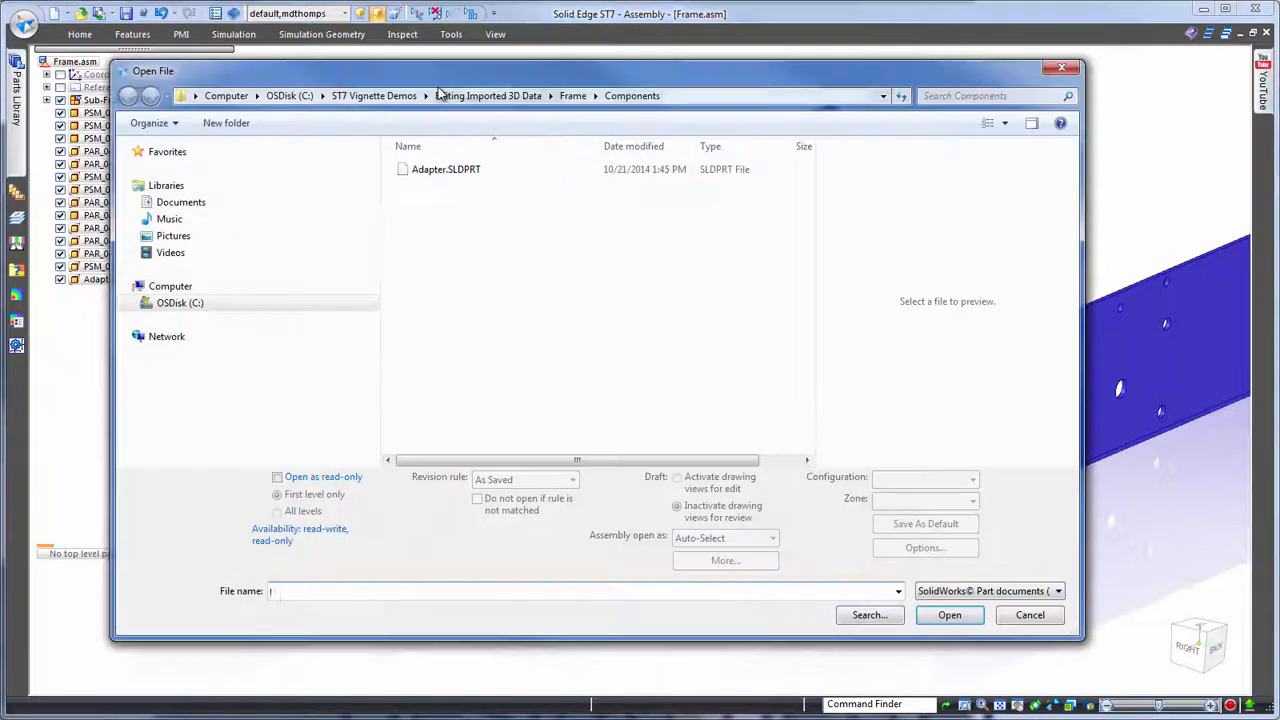
left_click(1056, 591)
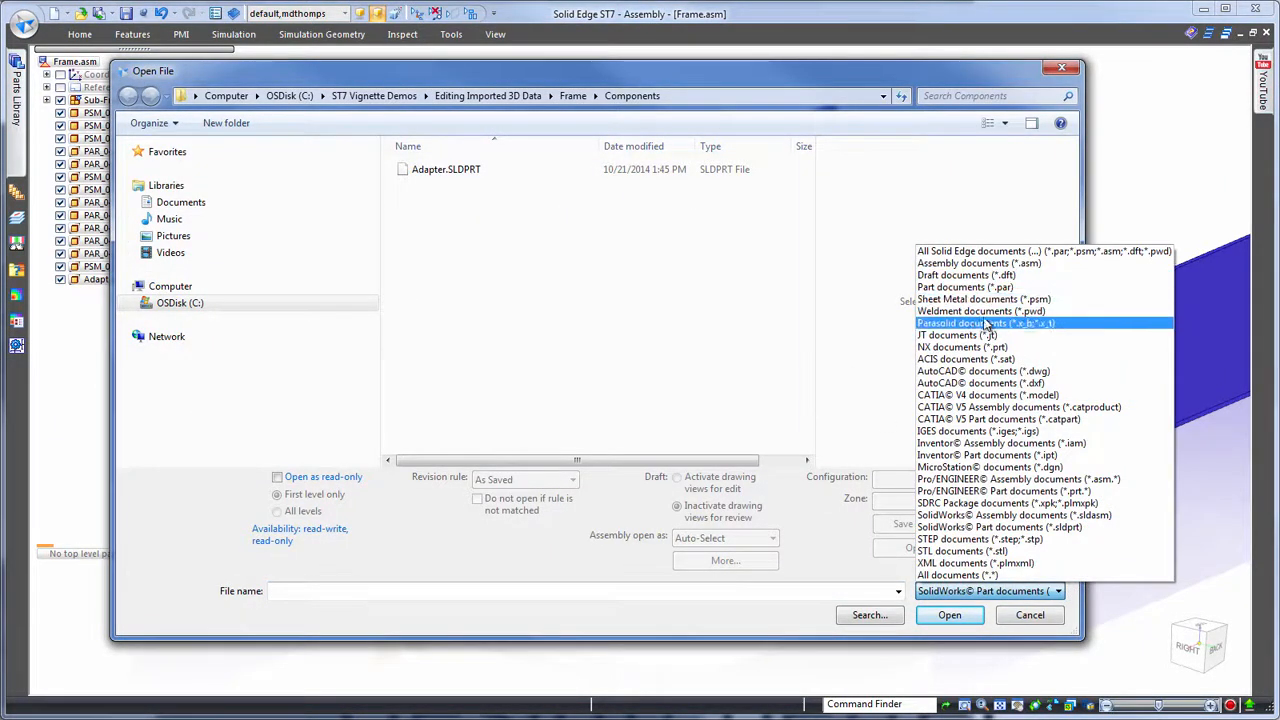
left_click(987, 324)
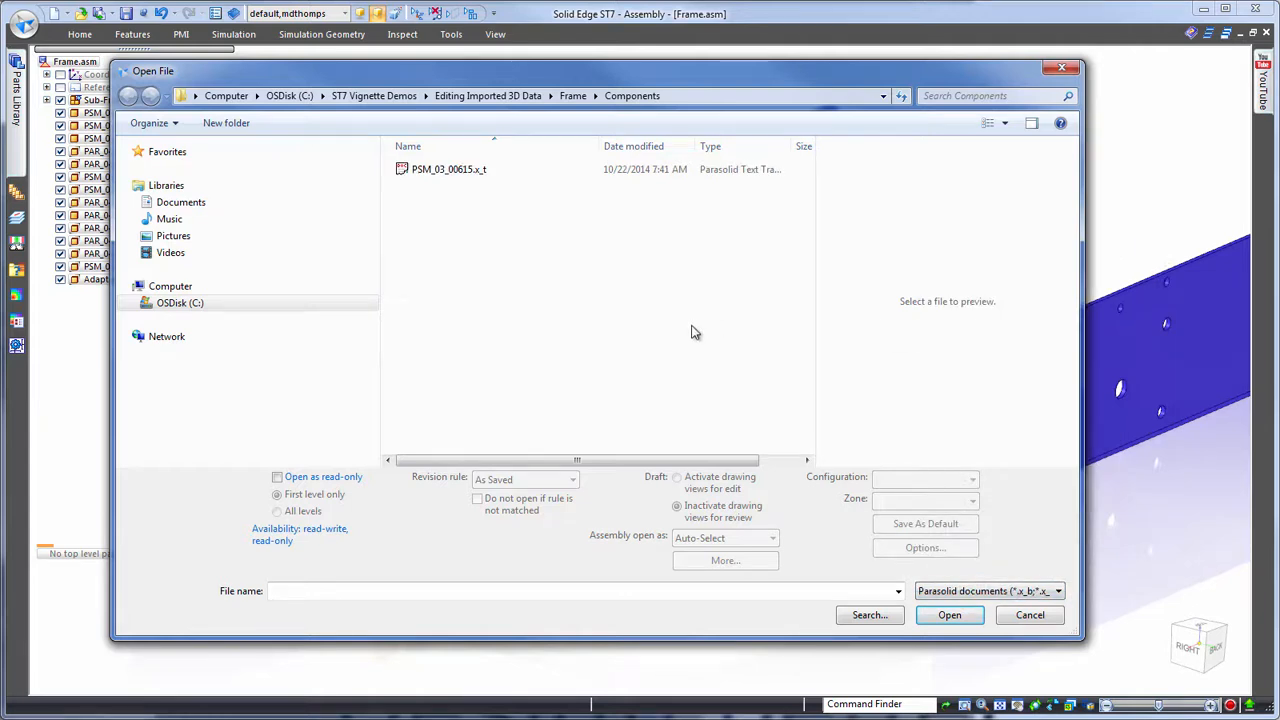
left_click(437, 172)
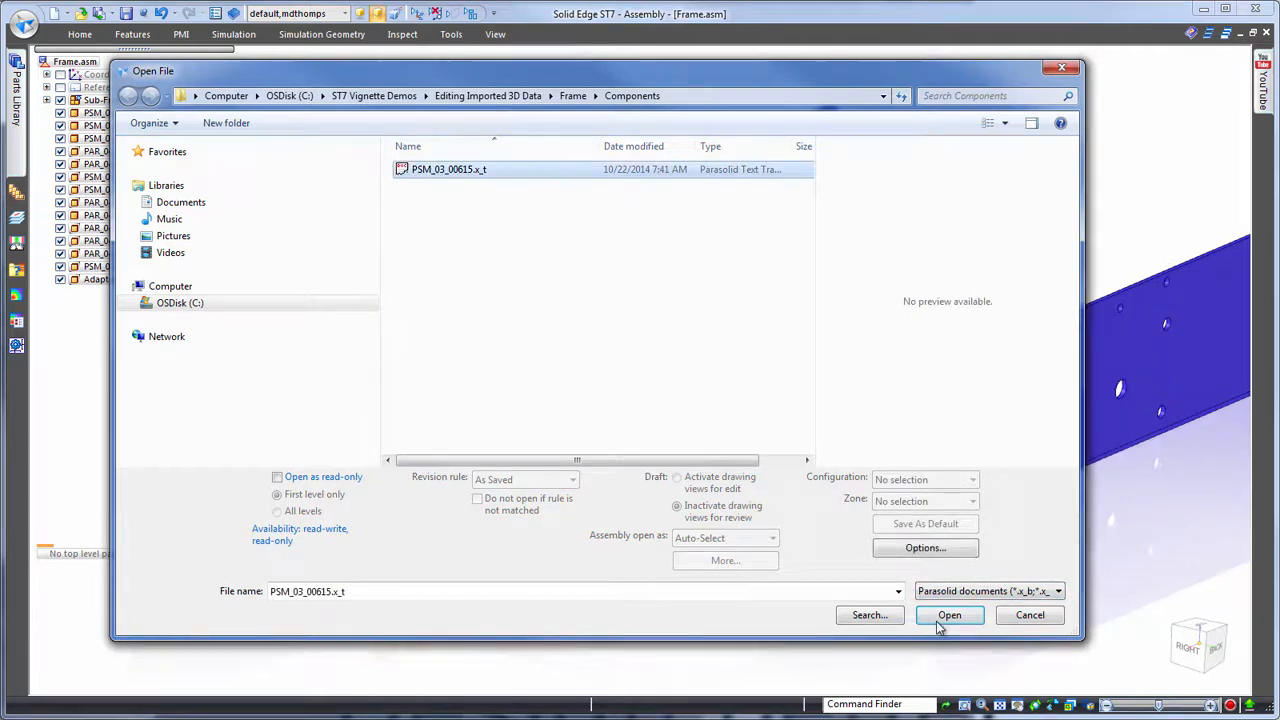
left_click(934, 619)
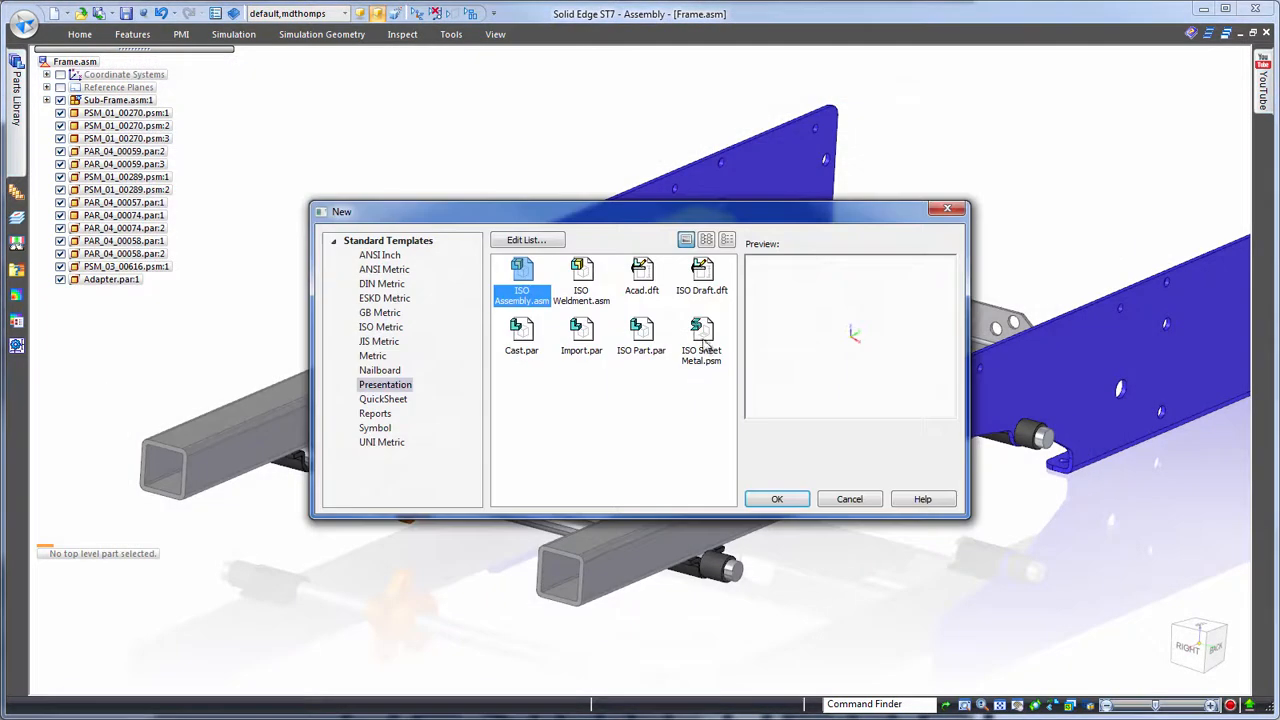
left_click(804, 495)
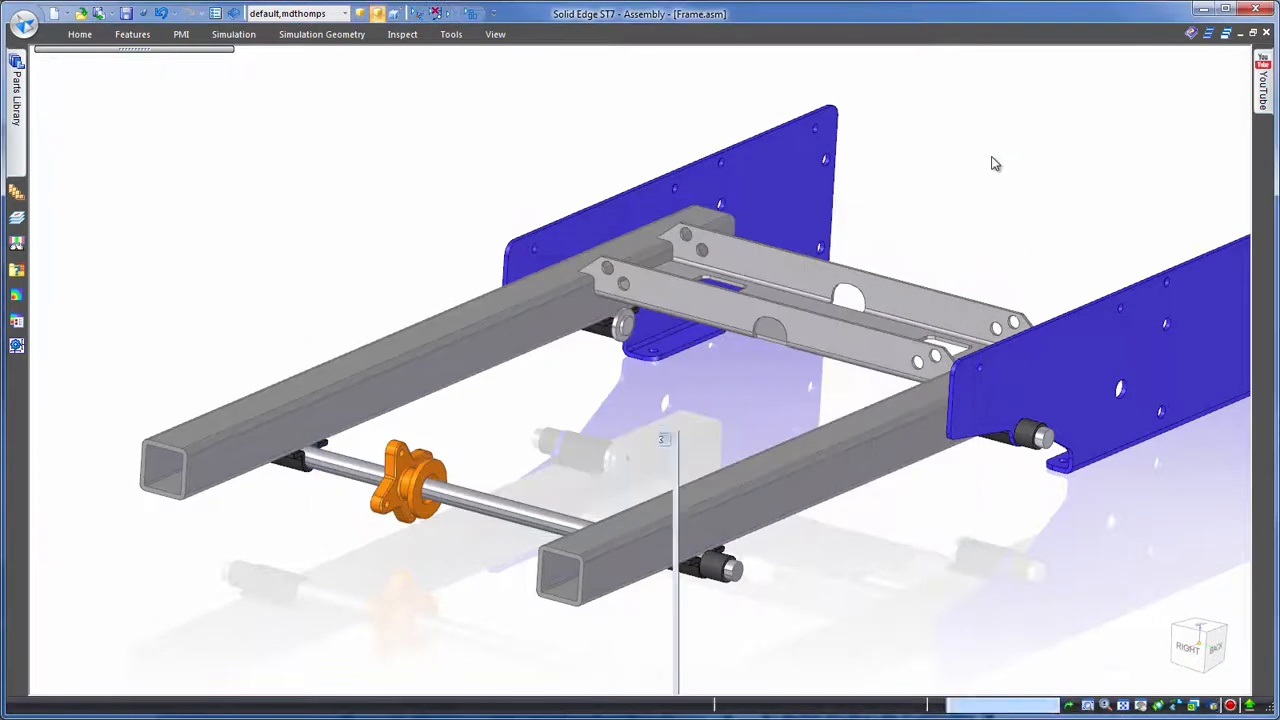
key("ctrl+j")
Hide the base coordinate system and assign the material Aluminum, 1060 to the bracket
left_click(64, 74)
right_click(119, 88)
left_click(150, 106)
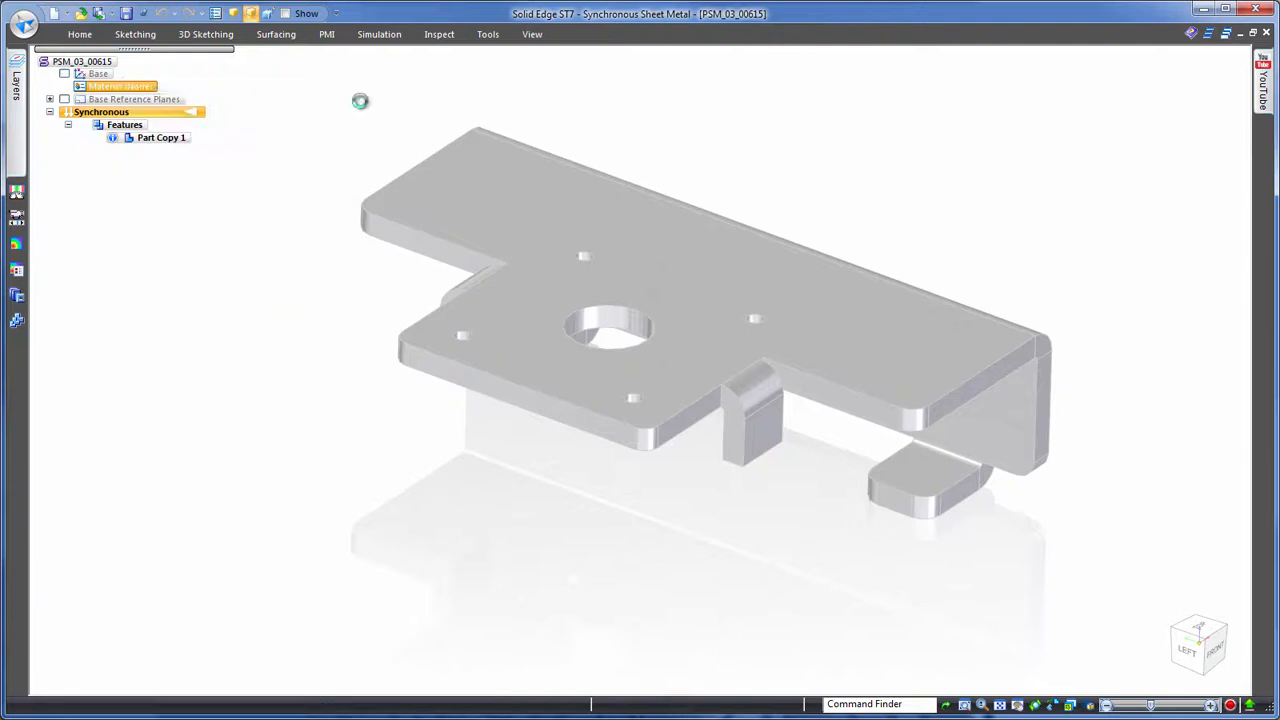
Paint the whole bracket body with the Aluminum style
left_click(533, 35)
left_click(535, 89)
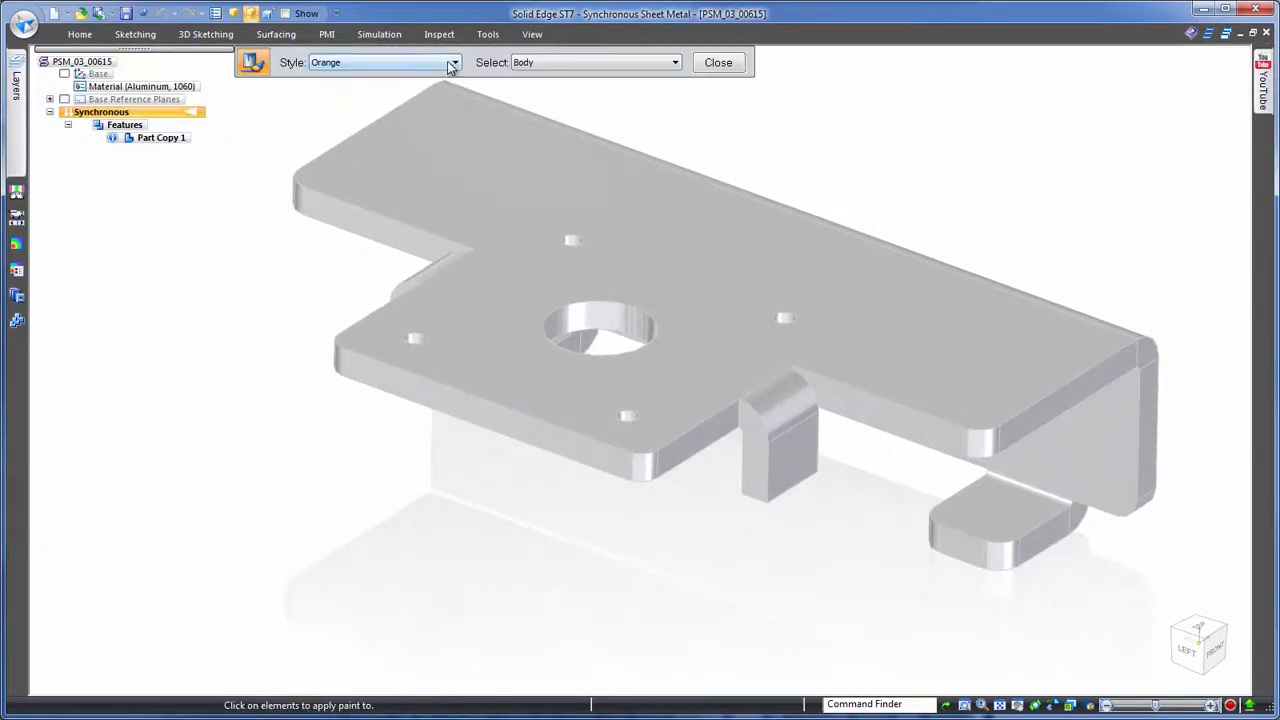
left_click(454, 62)
left_click(404, 78)
left_click(817, 194)
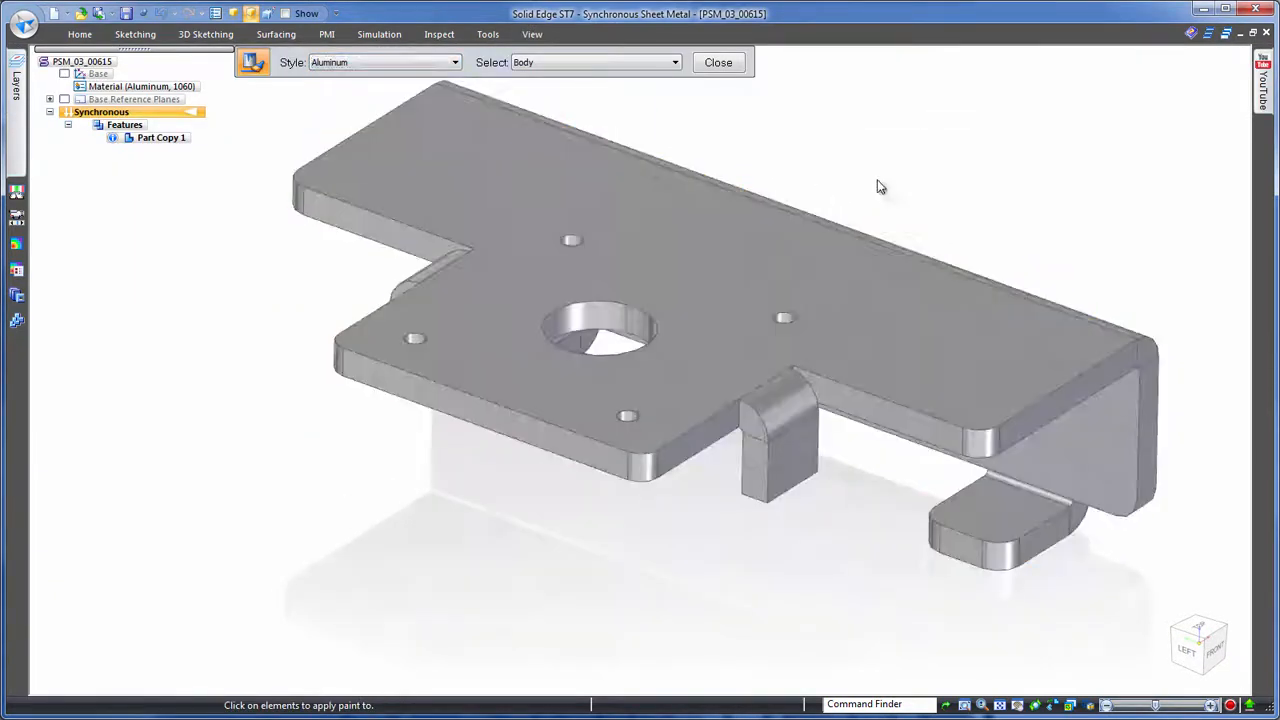
left_click(729, 72)
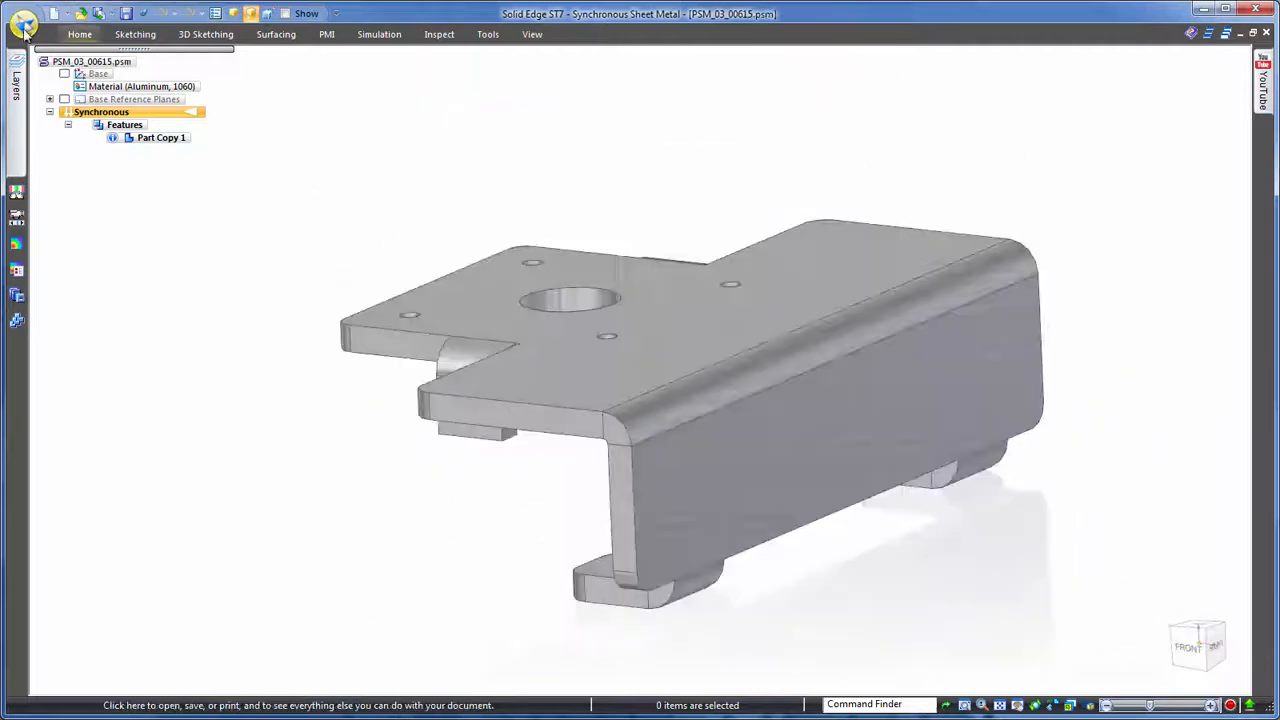
Open the AutoCAD drawing PSM_03_00615.dwg
left_click(23, 26)
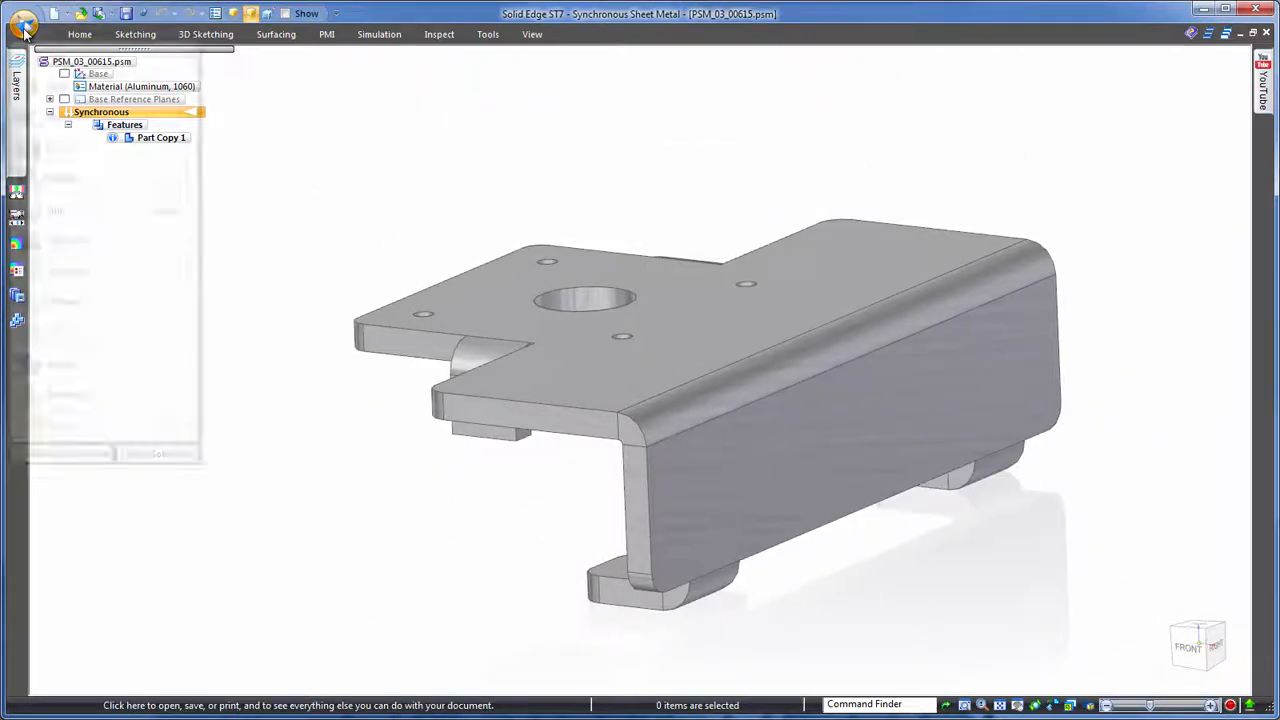
left_click(57, 87)
left_click(1057, 591)
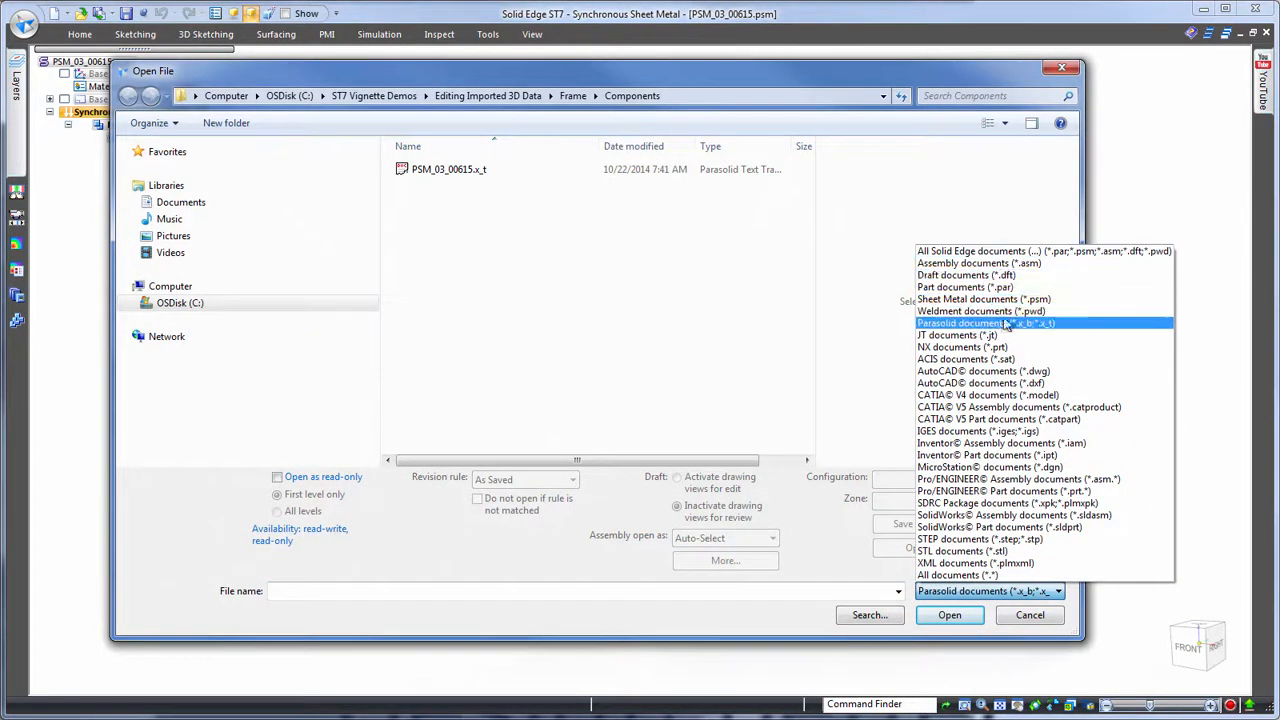
left_click(1008, 372)
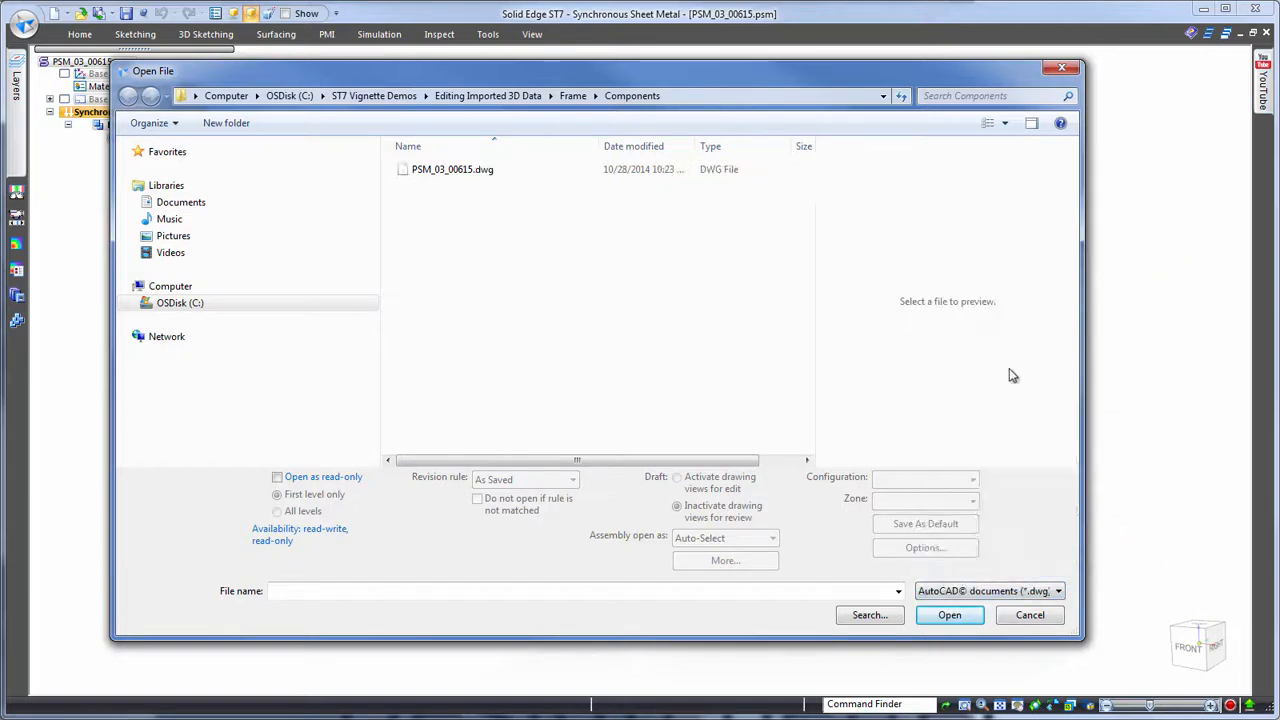
left_click(449, 176)
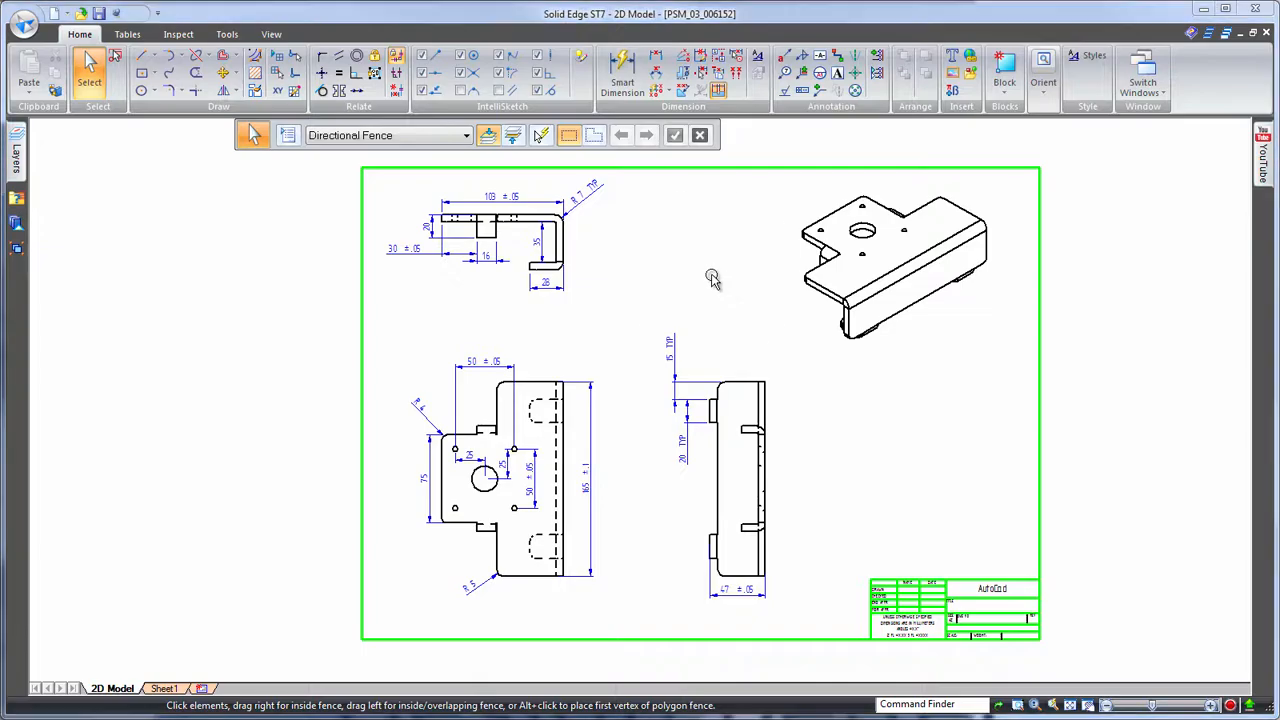
Use Create 3D to add the dimensioned drawing views to the existing sheet metal file, with the bracket's profile as the primary Front View
right_click(711, 277)
left_click(711, 317)
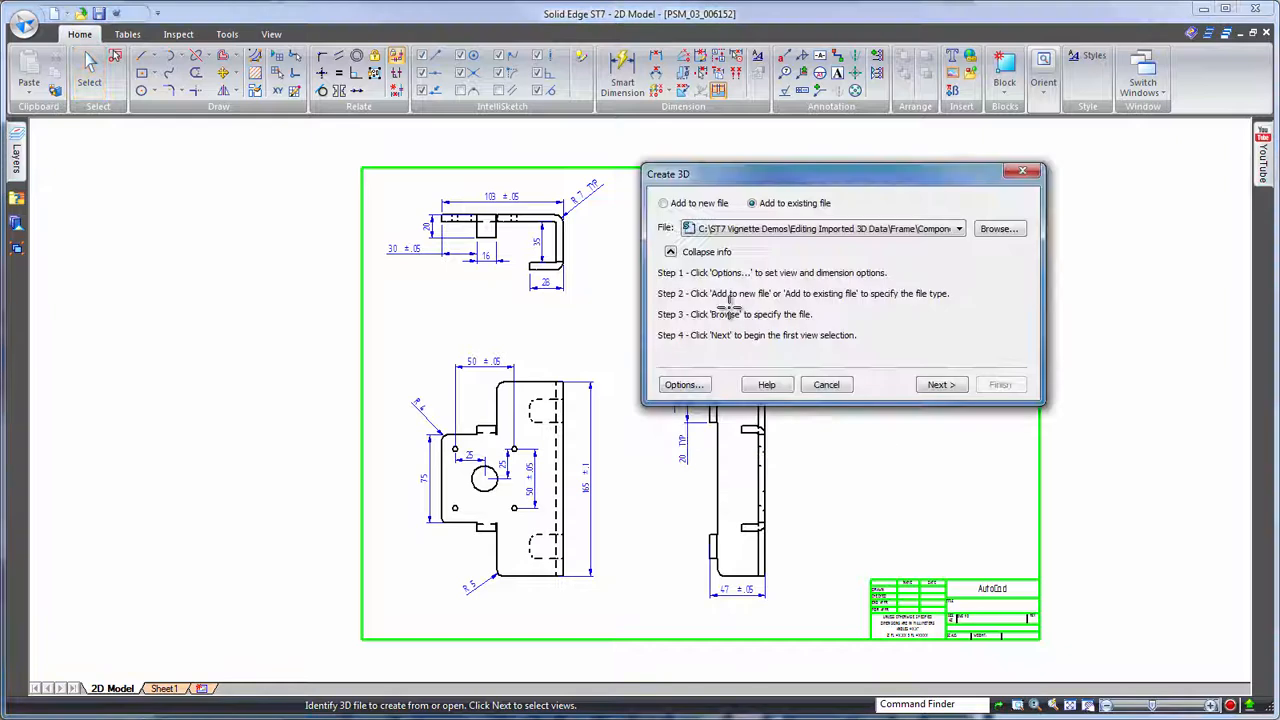
left_click(945, 386)
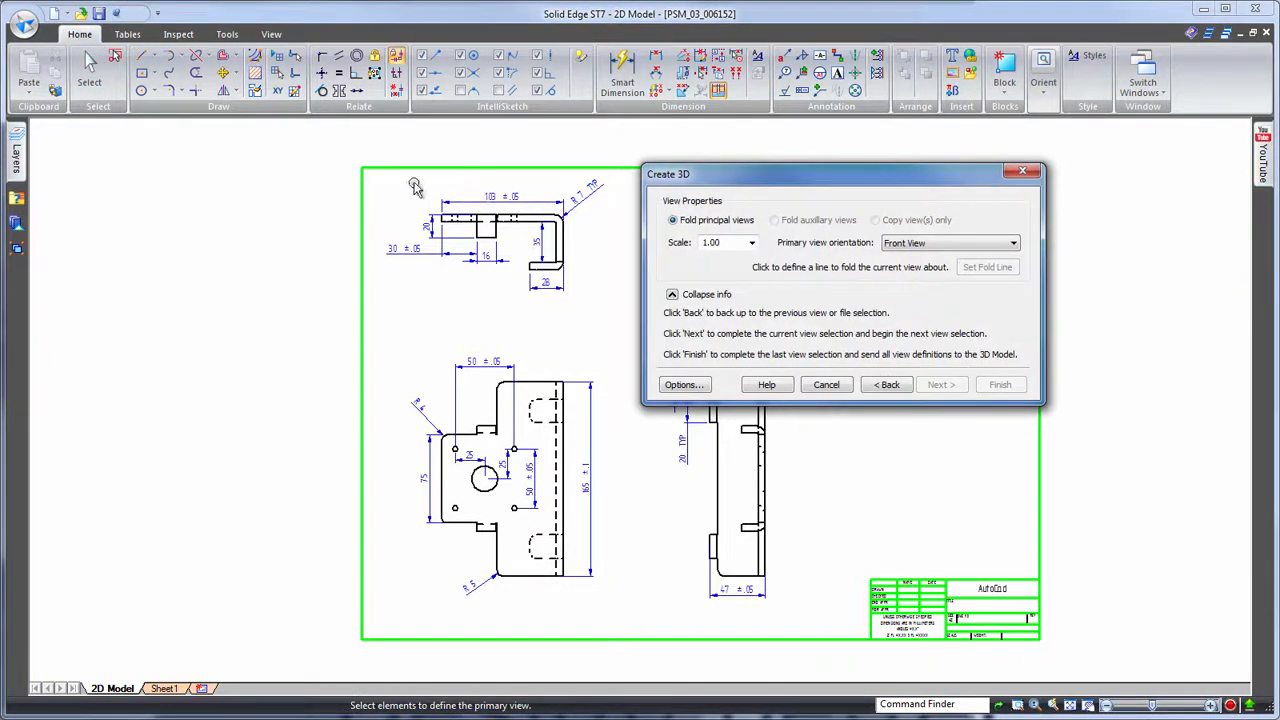
left_click(380, 149)
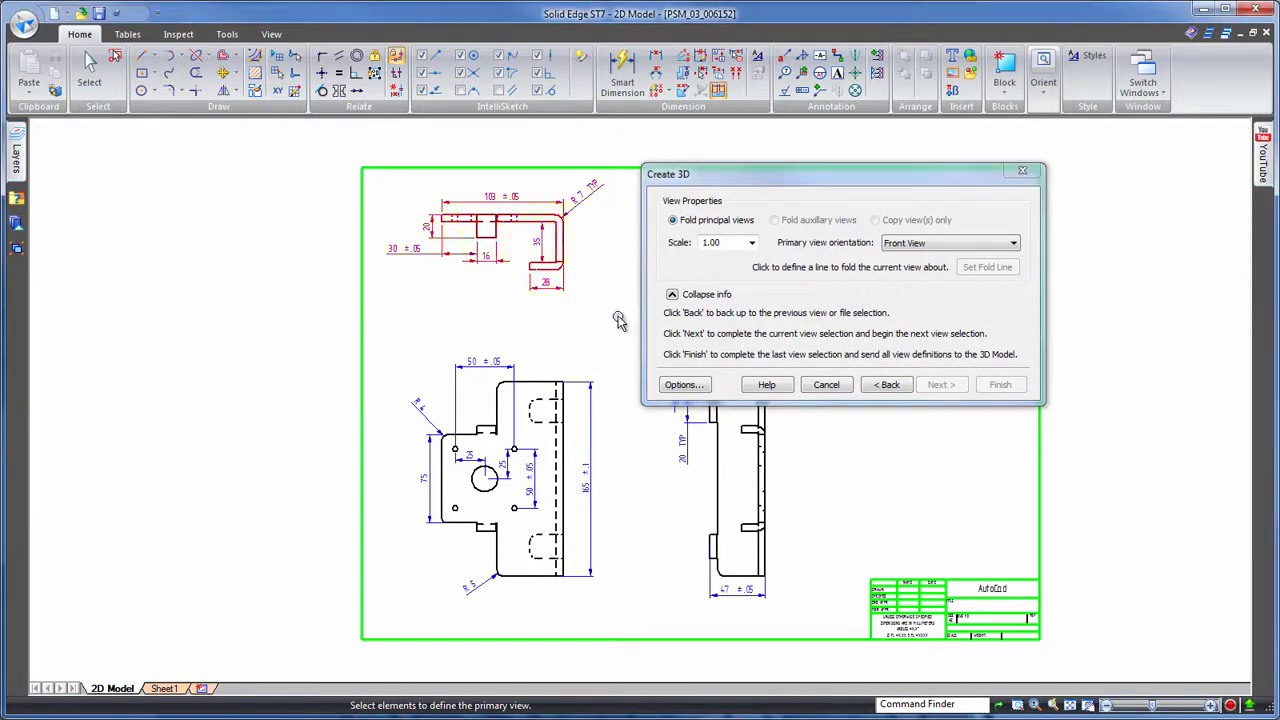
left_click_drag(619, 317, 620, 318)
left_click(942, 387)
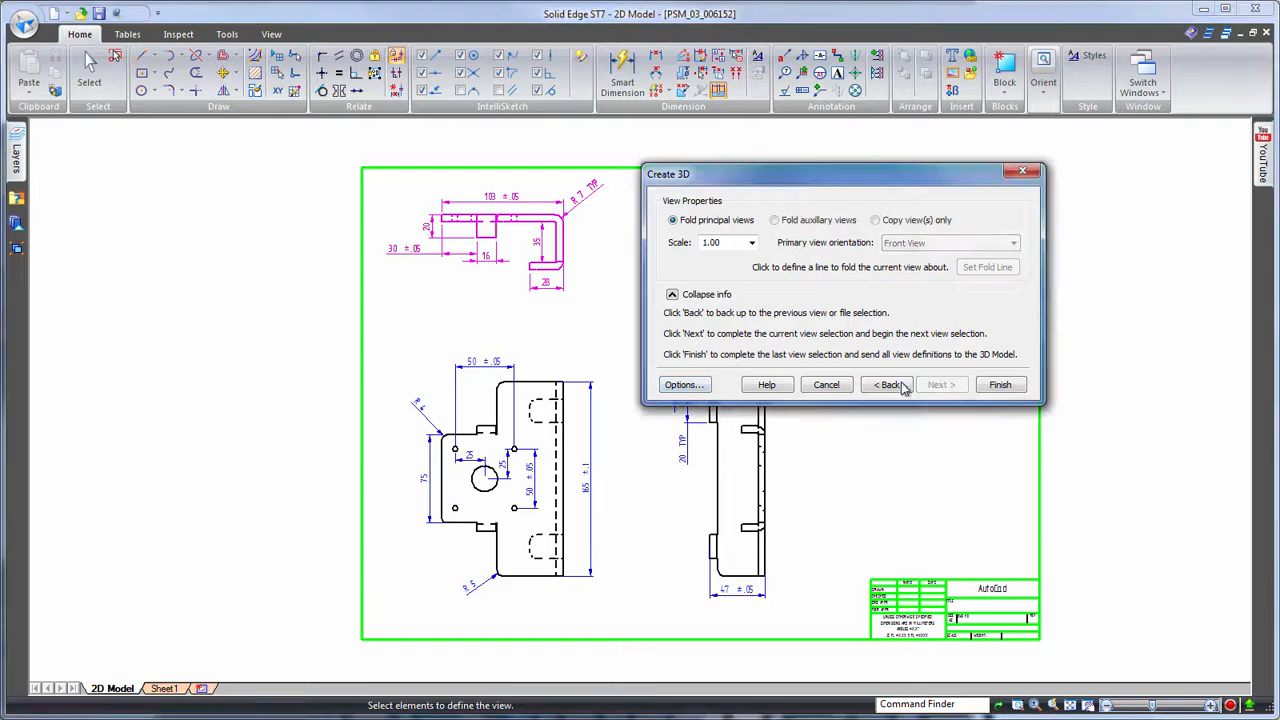
left_click(393, 343)
left_click(1000, 385)
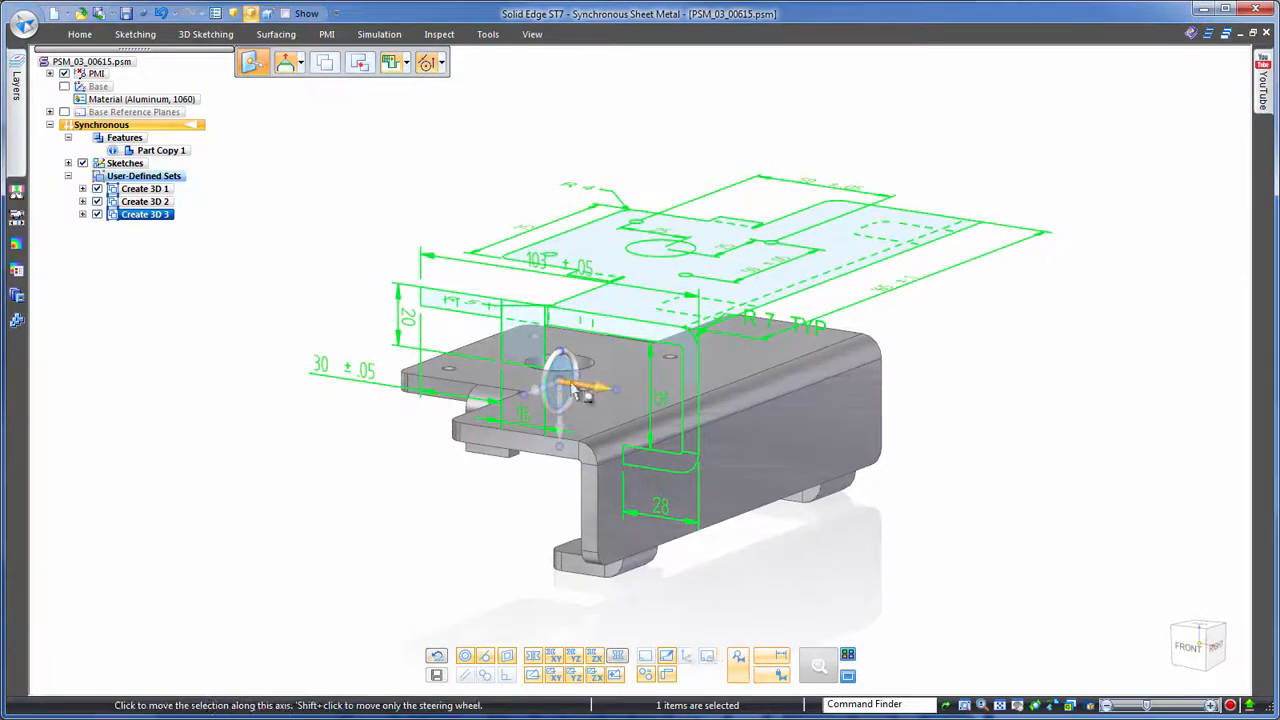
Move the Create 3D 3 drawing views onto the bracket, matching their large circle with the large hole in its upper face
left_click(652, 270)
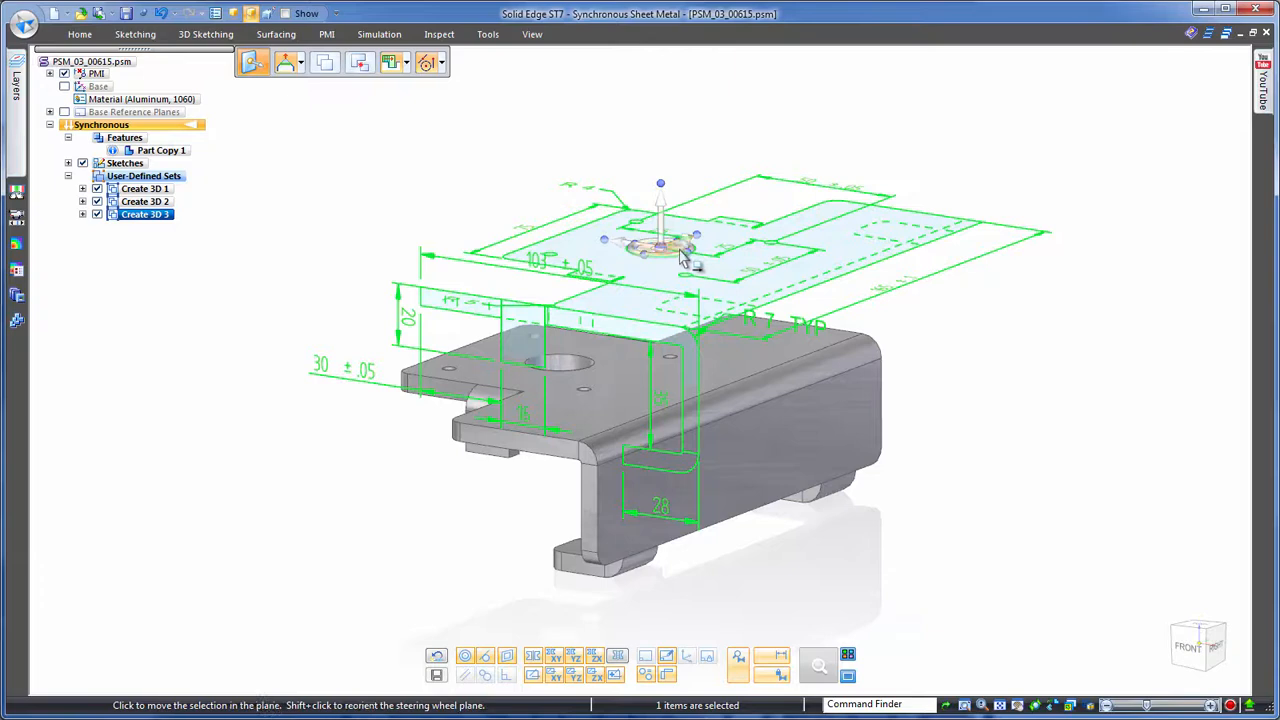
left_click(662, 247)
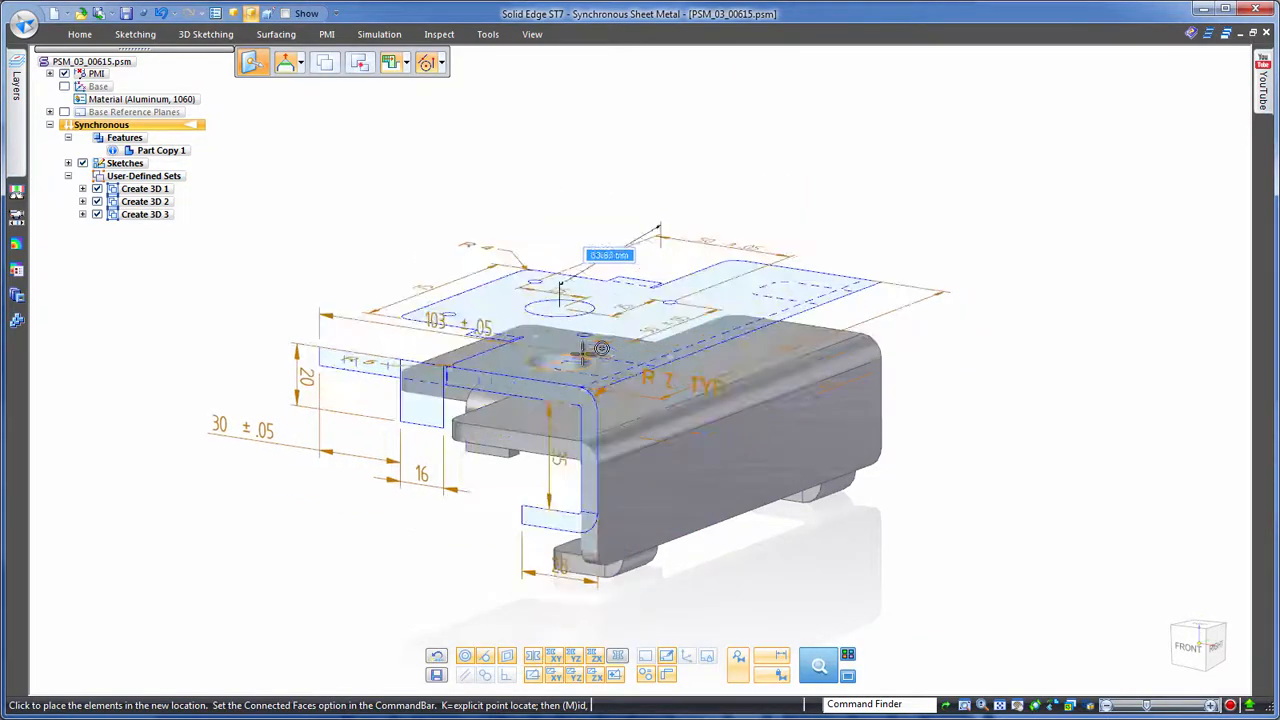
left_click(583, 352)
left_click(562, 283)
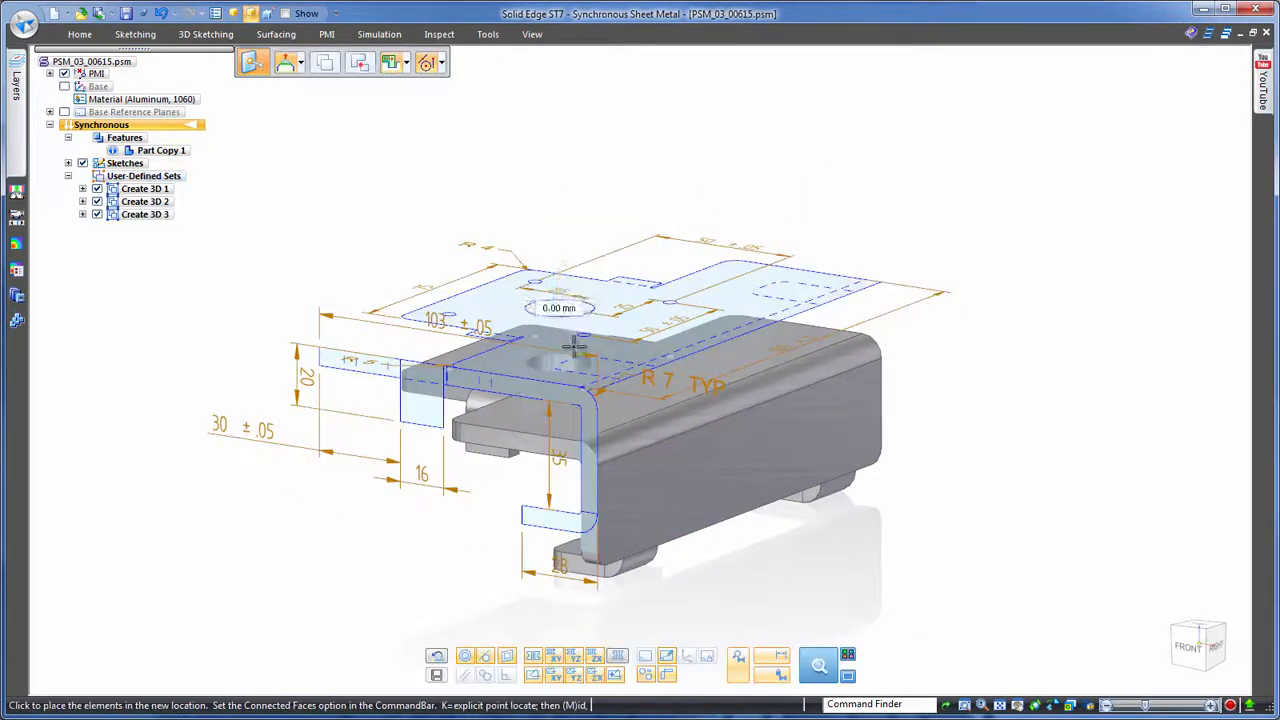
left_click(591, 347)
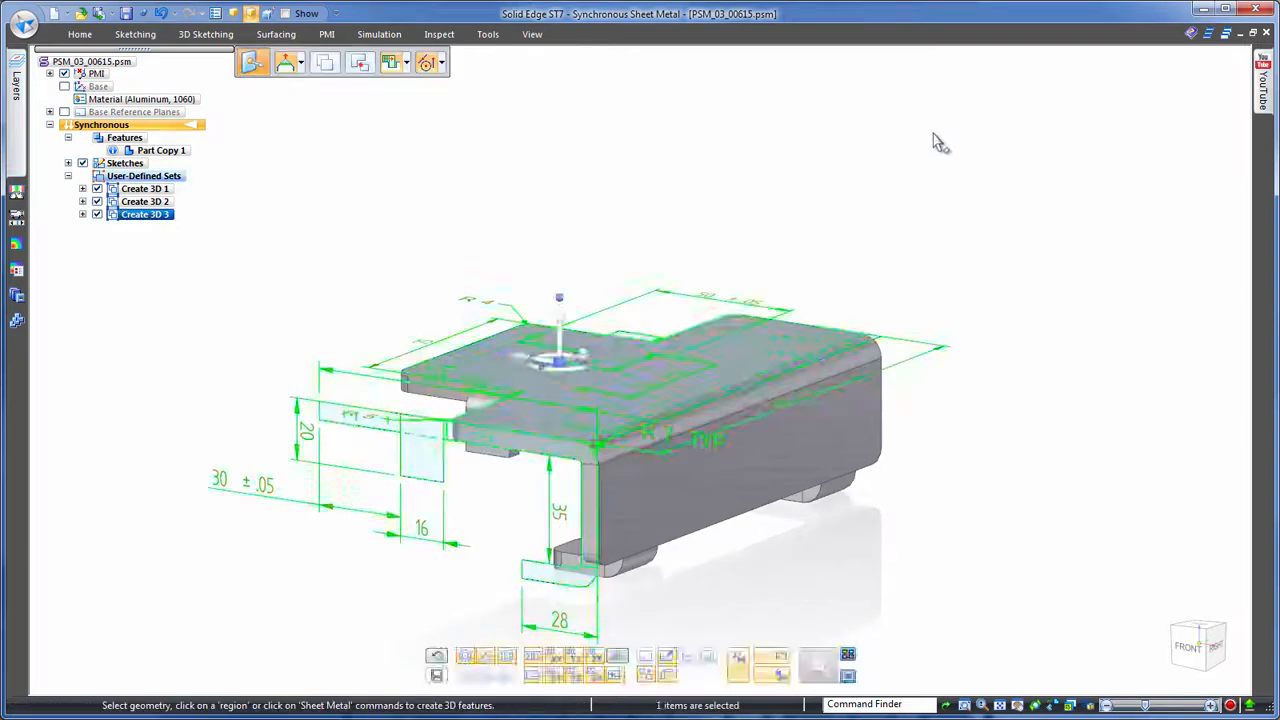
left_click(1060, 142)
middle_click(1109, 146)
middle_click(1109, 146)
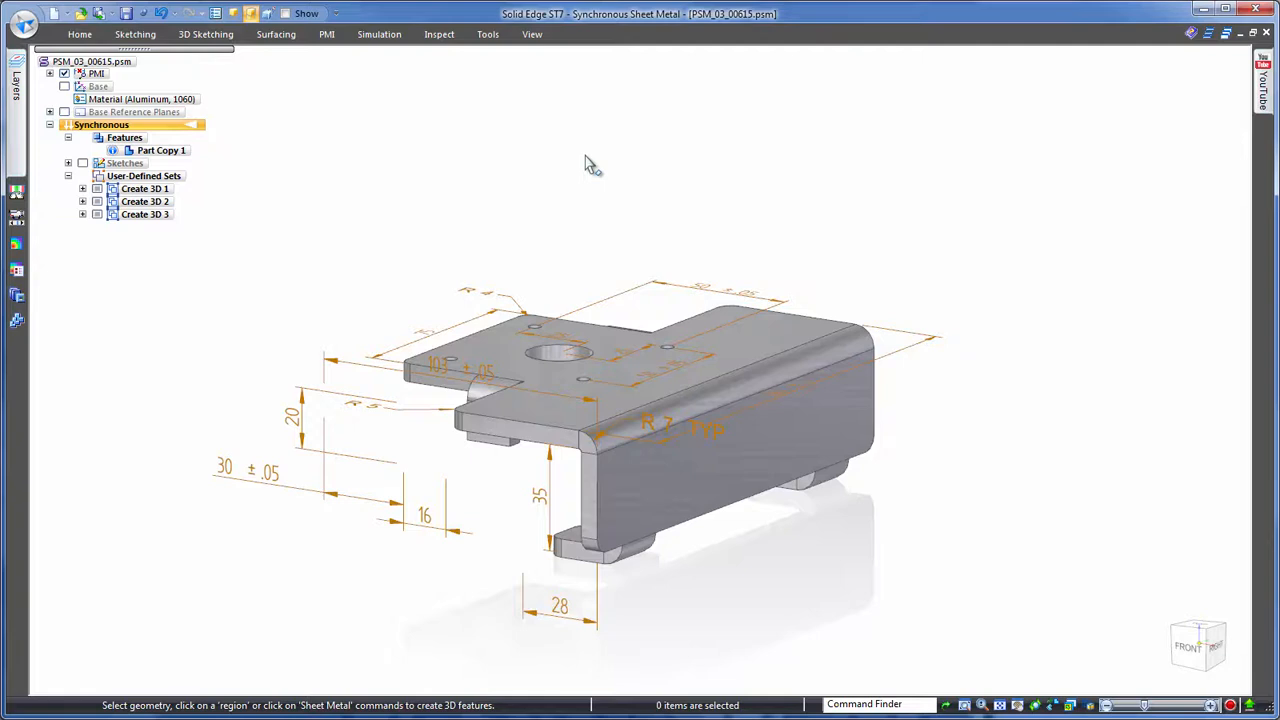
Attach the dimensions of the Create 3D 3 set to the bracket as driving dimensions
left_click(145, 214)
right_click(160, 219)
left_click(168, 314)
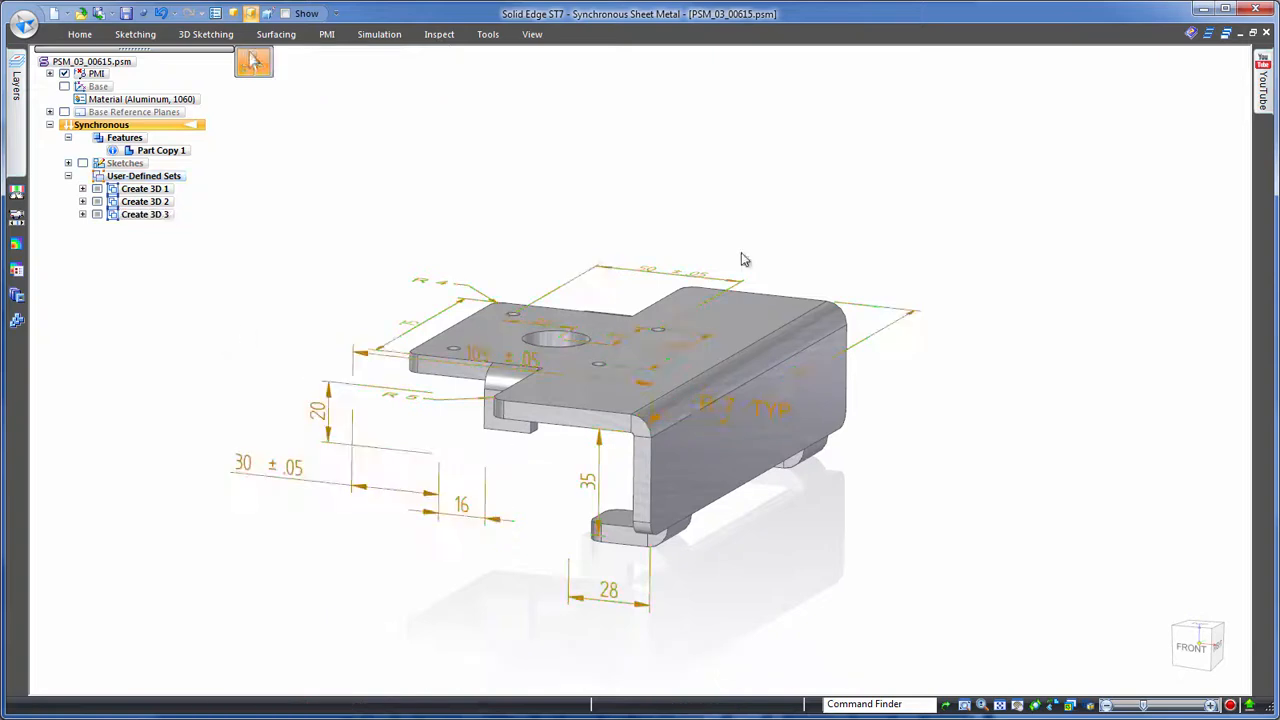
left_click(985, 175)
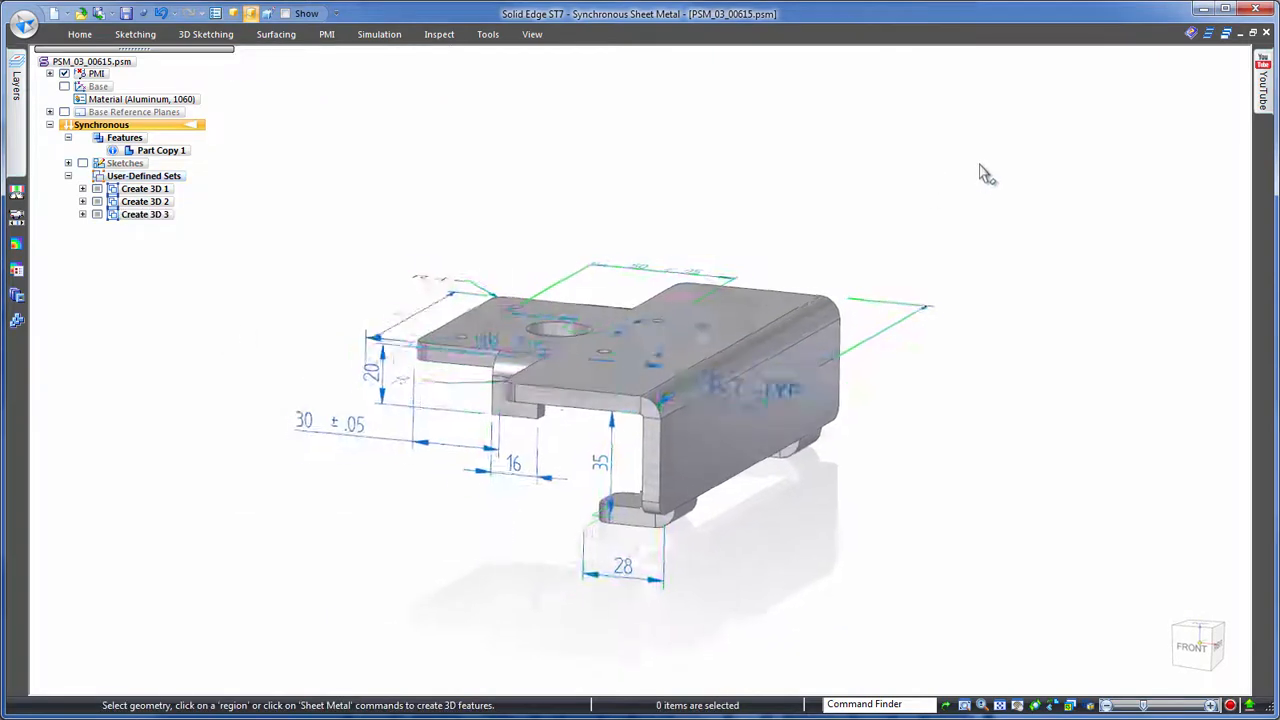
Set the bracket foot's 28 mm length dimension to 35 mm and its leg height dimension to 51 mm
middle_click_drag(983, 172, 994, 457)
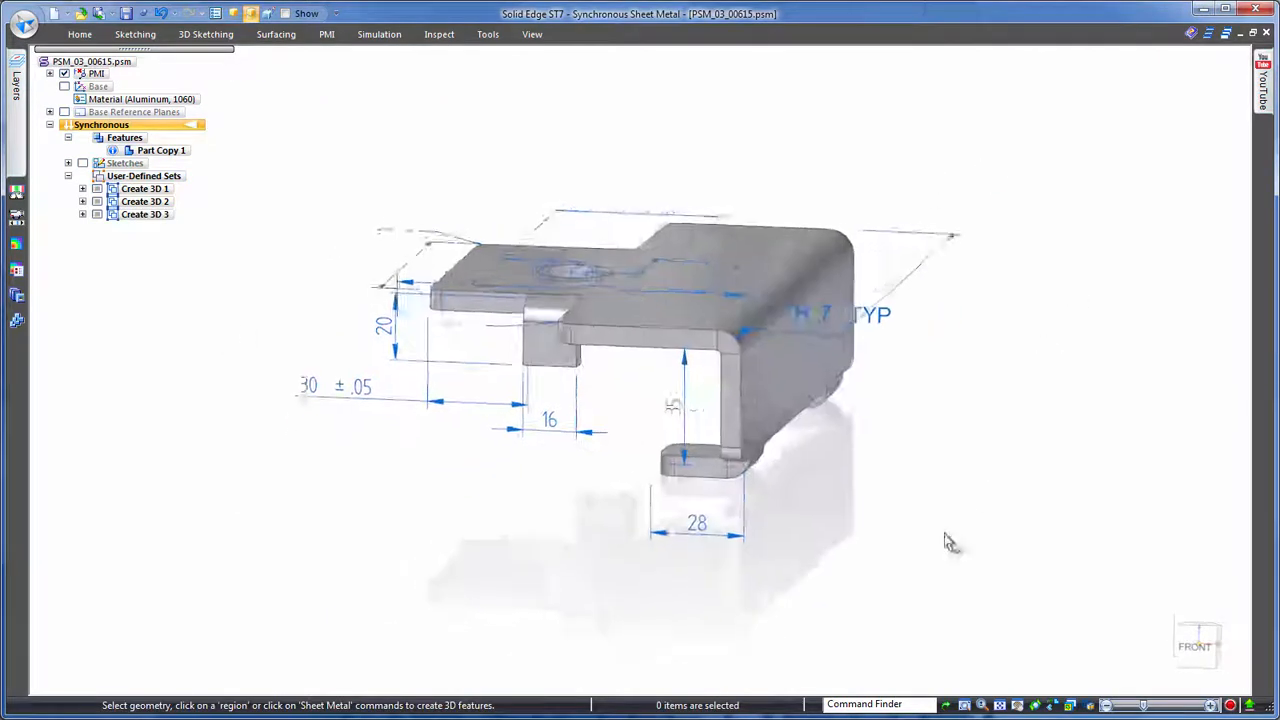
scroll(786, 629, "up", 2)
left_click(709, 509)
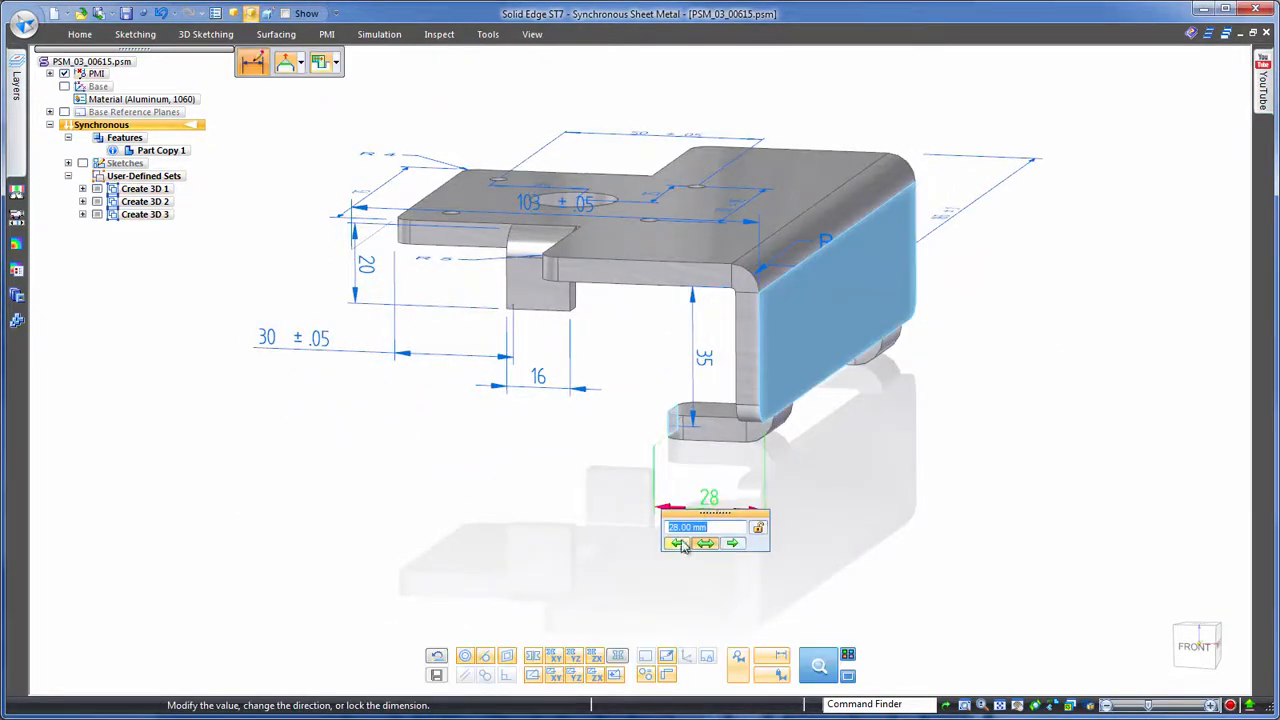
type("35")
key("Return")
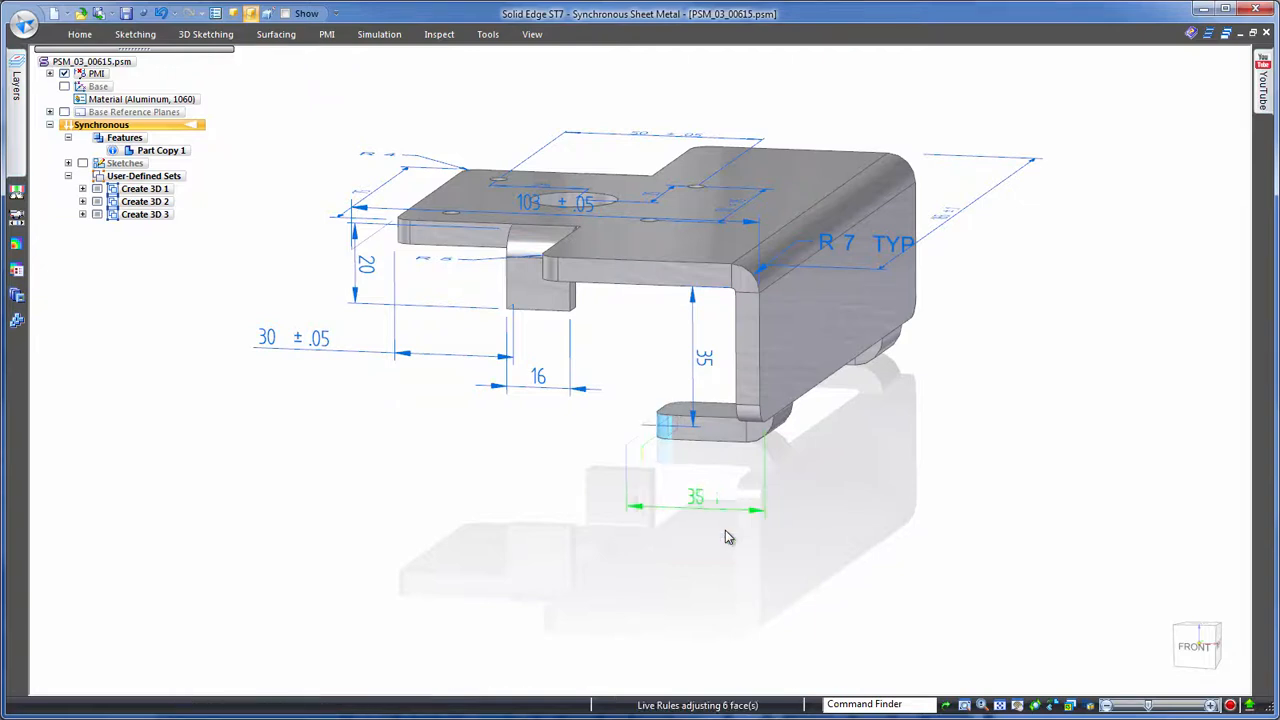
left_click(709, 368)
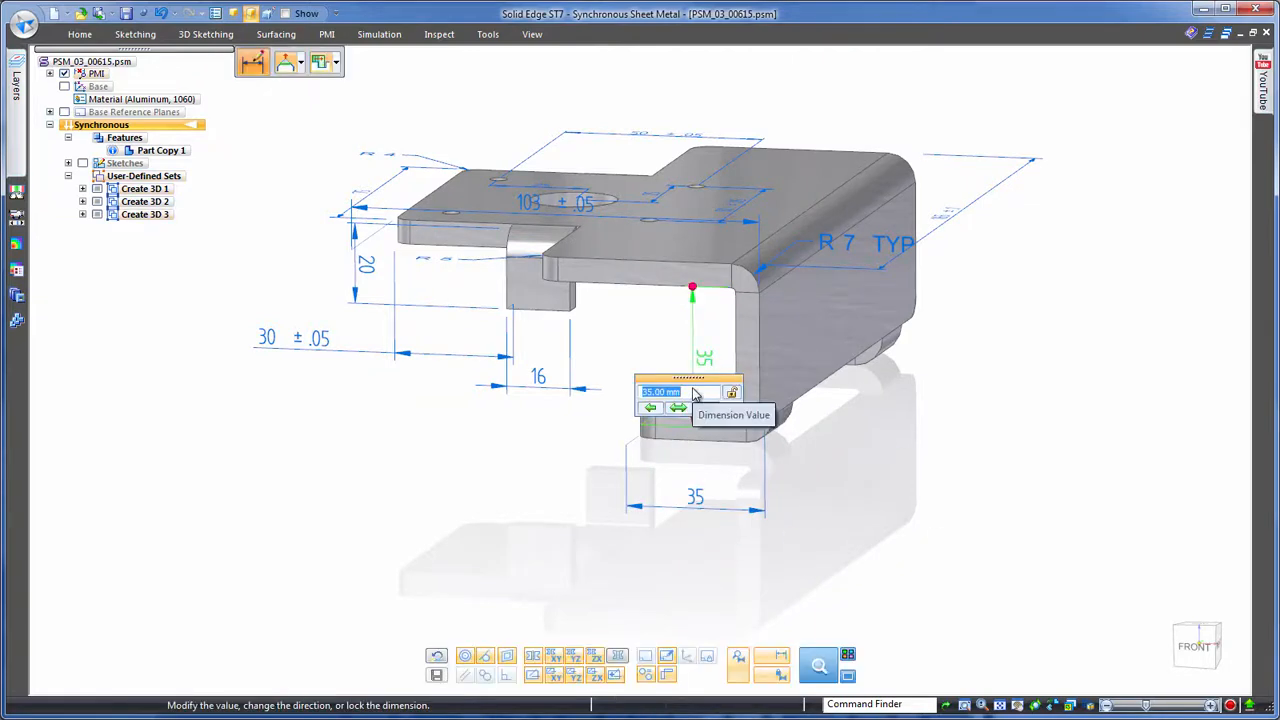
scroll(697, 399, "up", 2)
key("Return")
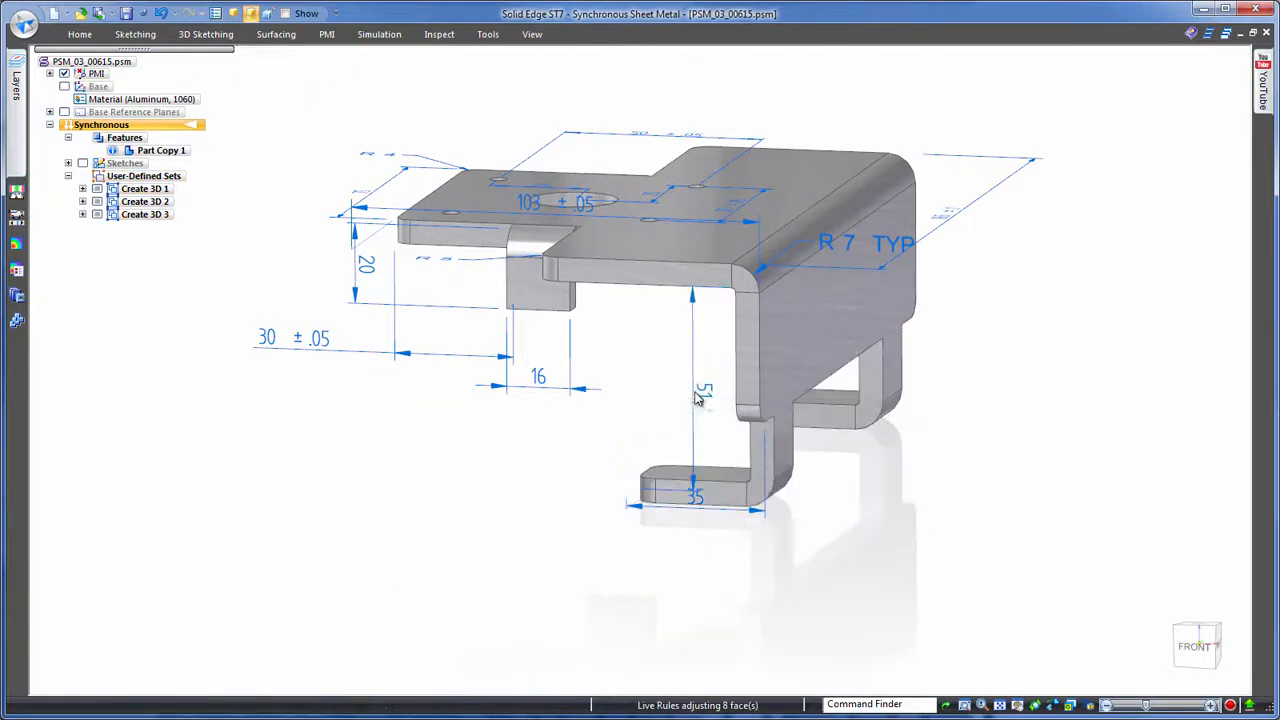
Hide the PMI dimensions and transform the bracket into a sheet metal part, using its upper face as the base face
middle_click_drag(996, 532, 990, 420)
left_click(64, 73)
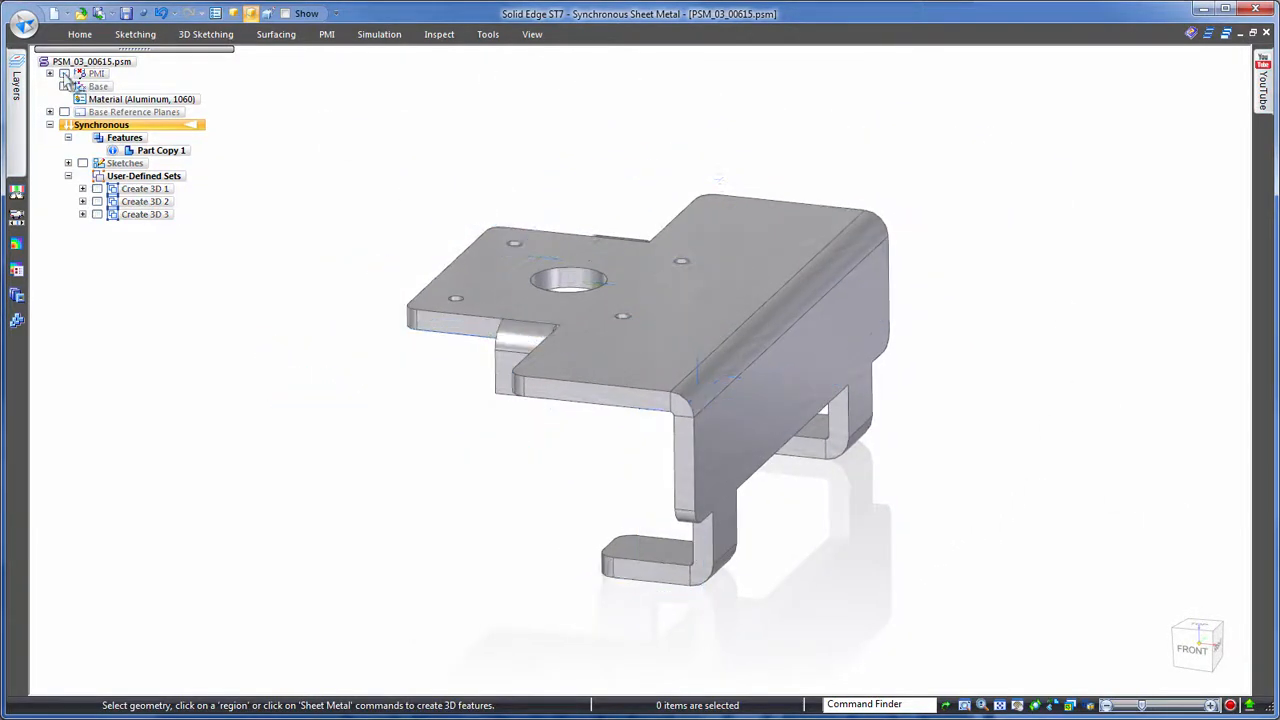
left_click(488, 34)
left_click(240, 82)
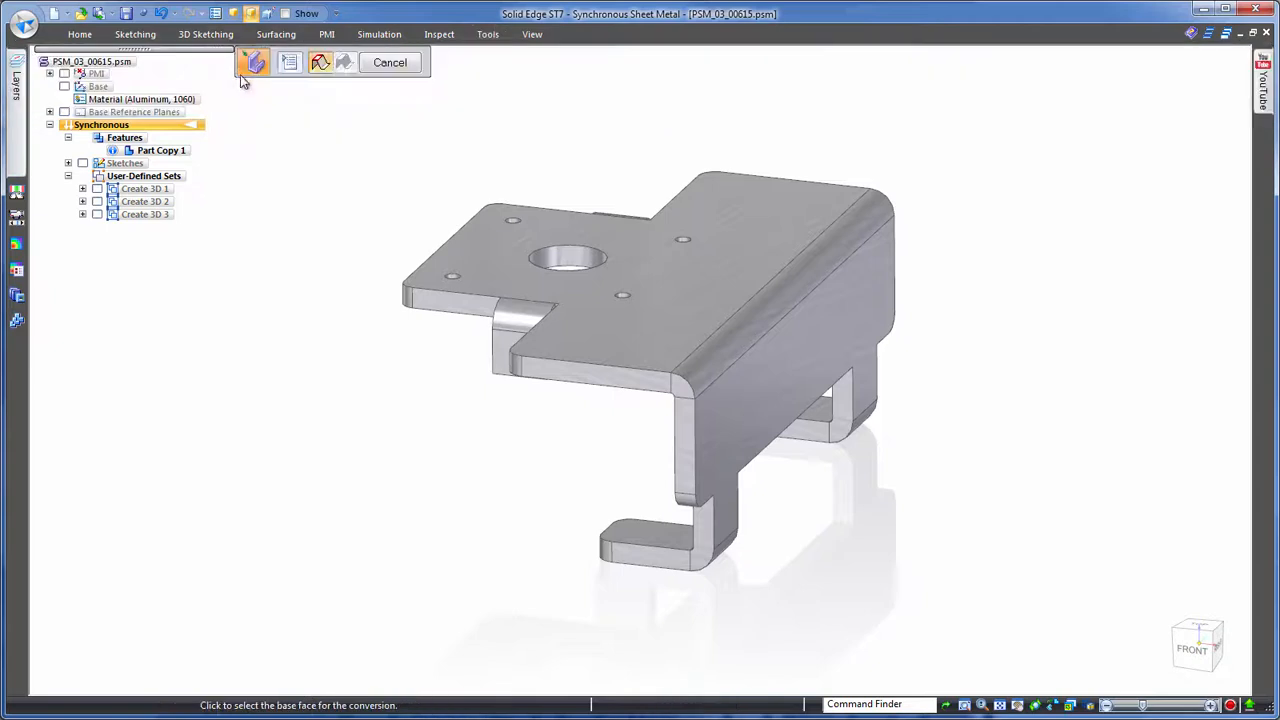
left_click(540, 215)
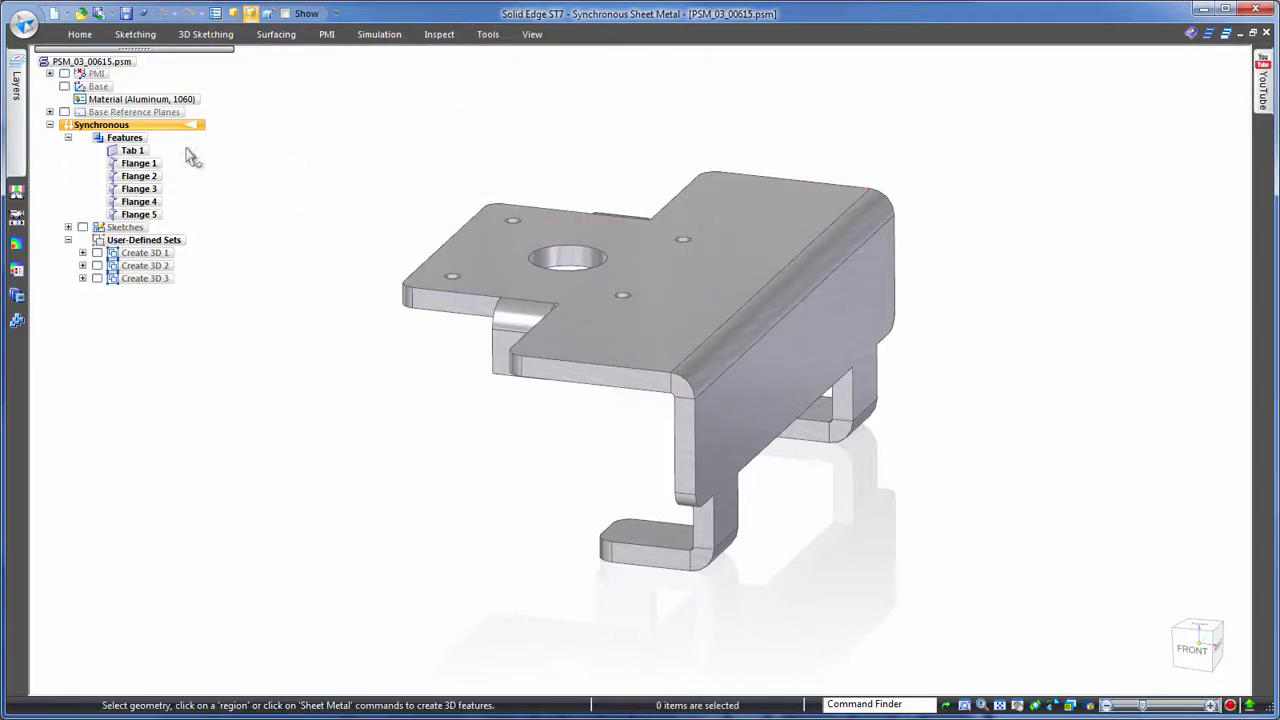
left_click(68, 241)
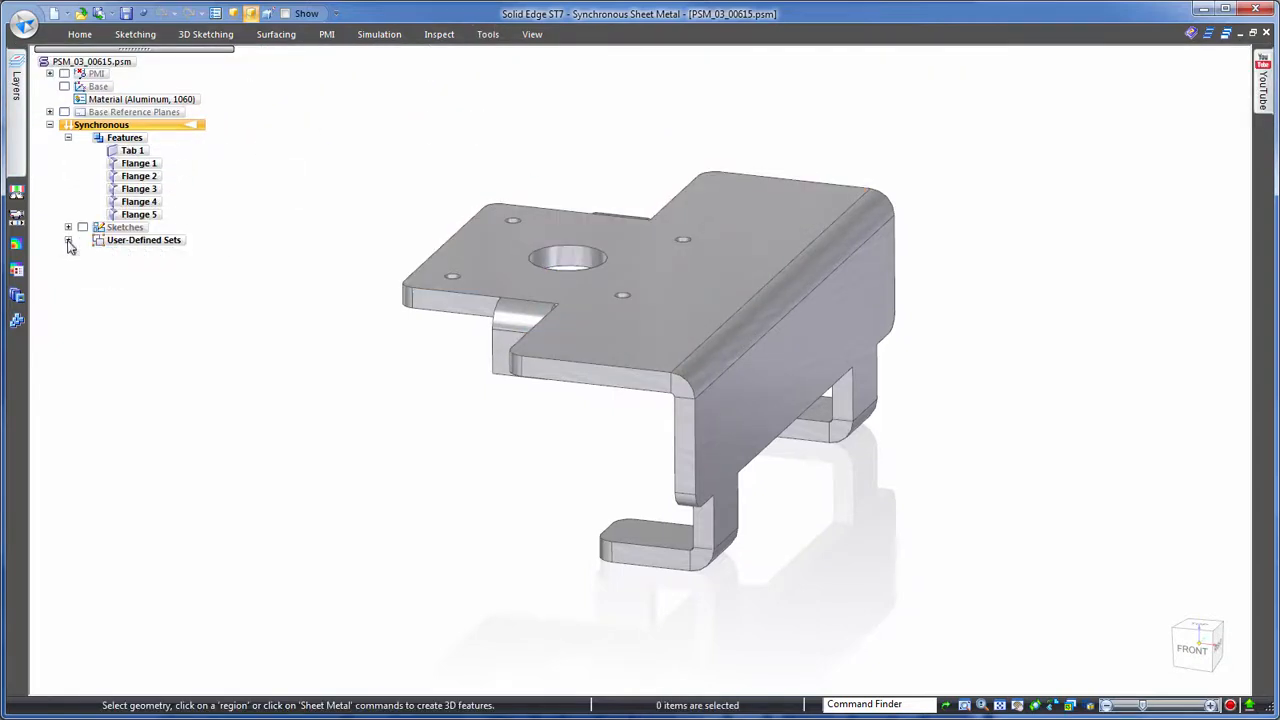
Flatten the bracket from its upper face with an edge of that face as orientation, and view the flat pattern from the top
left_click(488, 35)
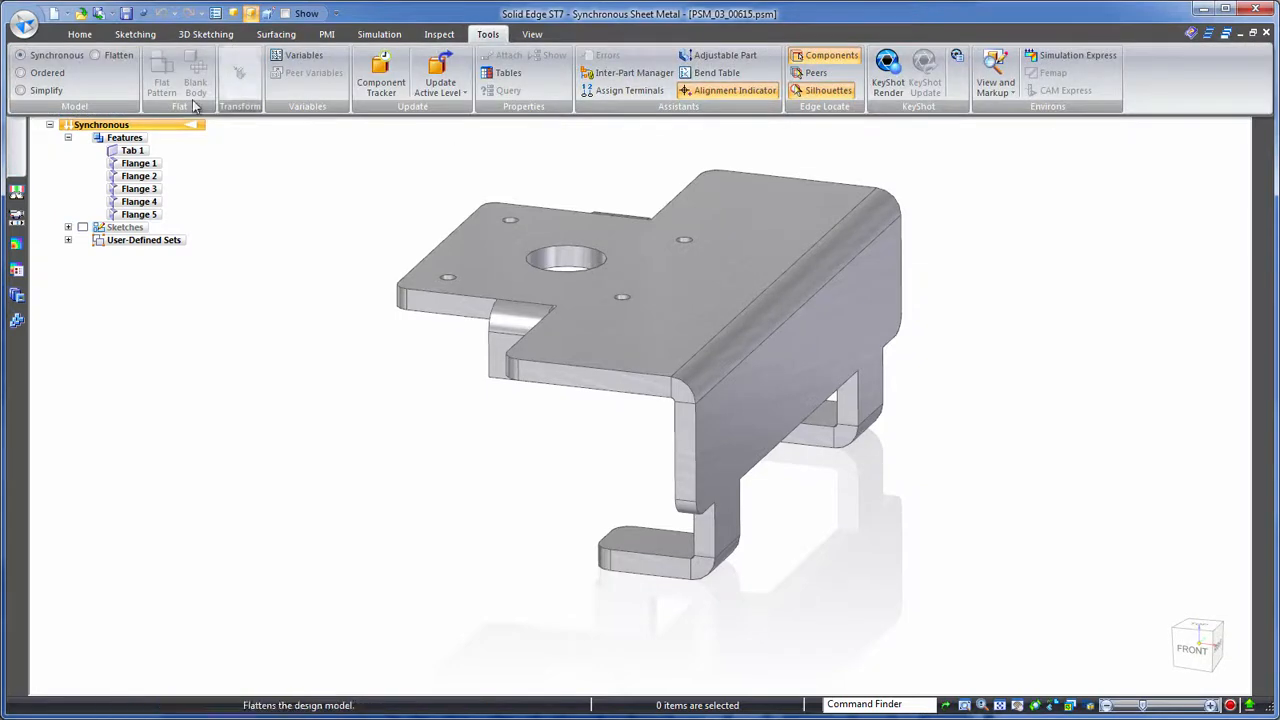
left_click(110, 55)
left_click(476, 248)
left_click(460, 226)
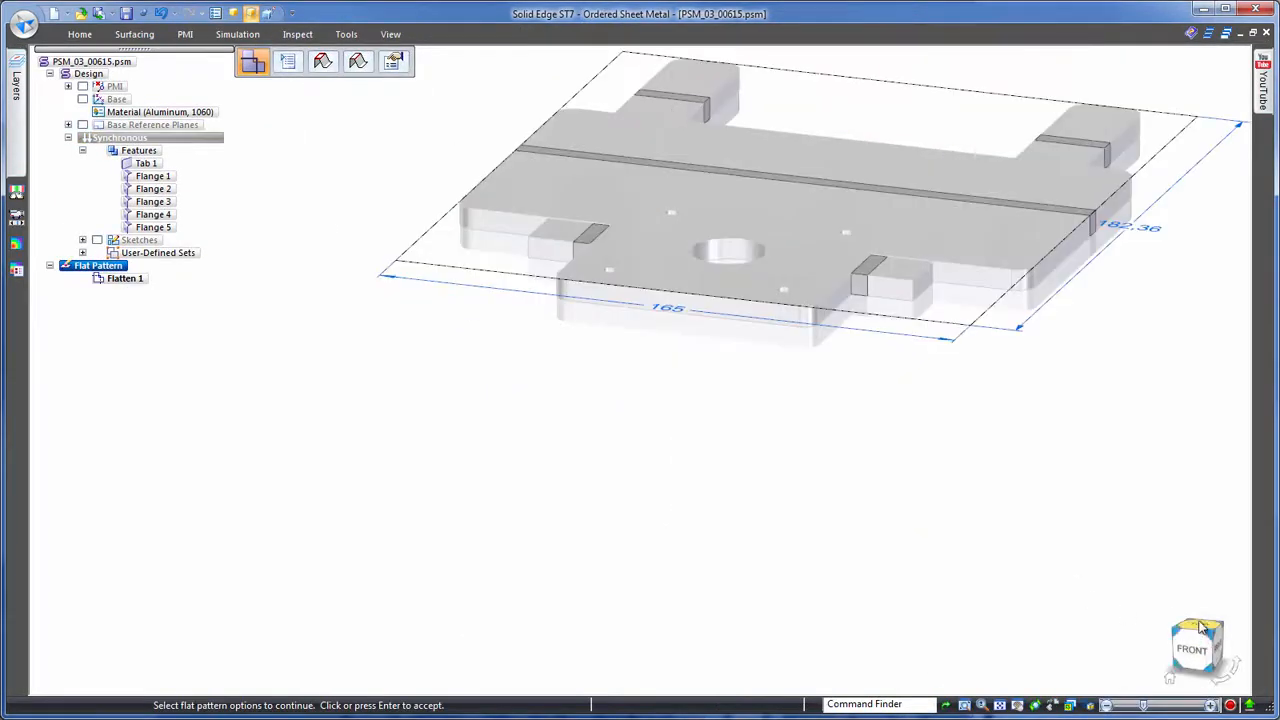
left_click(1203, 623)
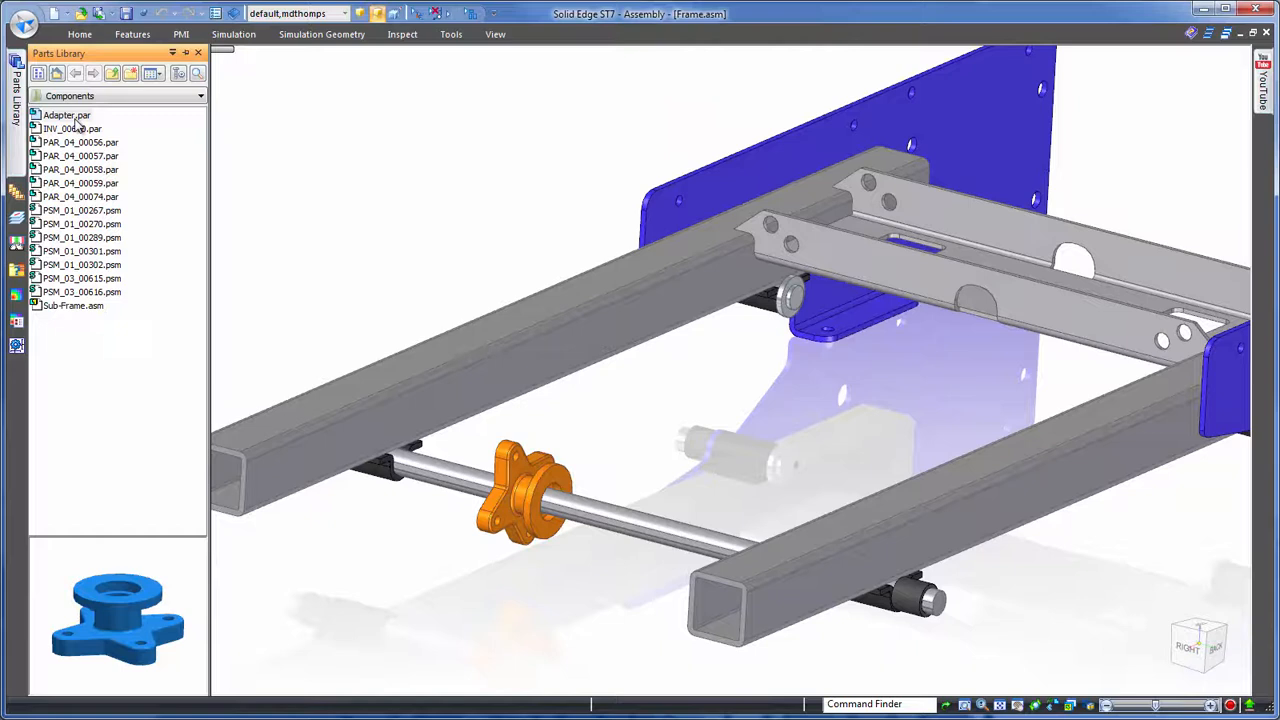
Place PSM_03_00615.psm in Frame.asm, mating it to two faces of the square tube and aligning its large hole with the shaft
left_click(166, 280)
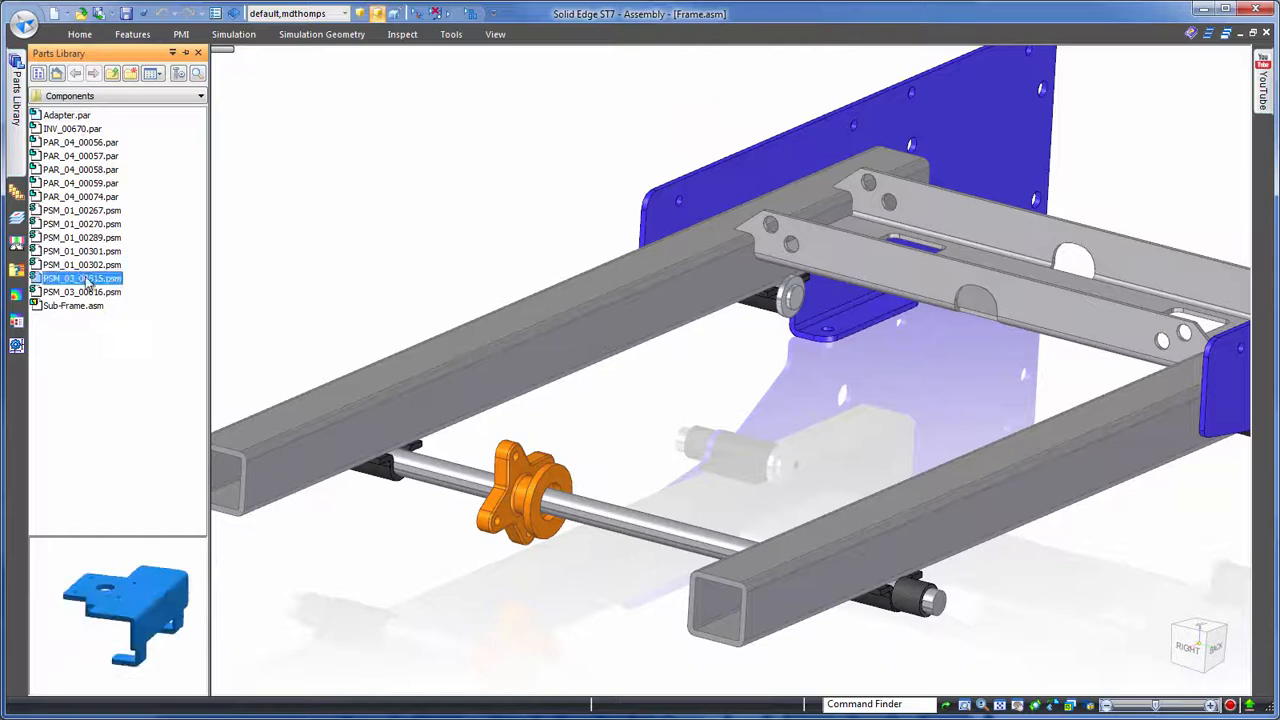
left_click_drag(166, 280, 579, 371)
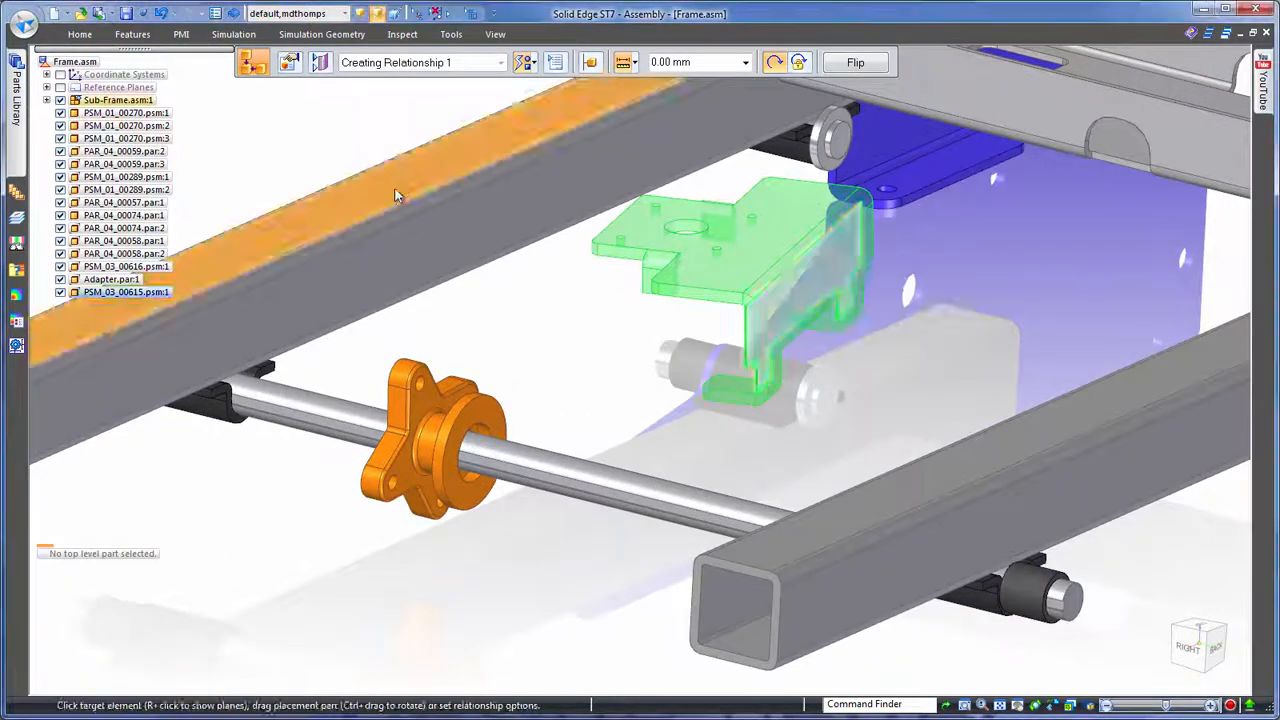
left_click(422, 212)
left_click(380, 347)
left_click(580, 195)
left_click(512, 287)
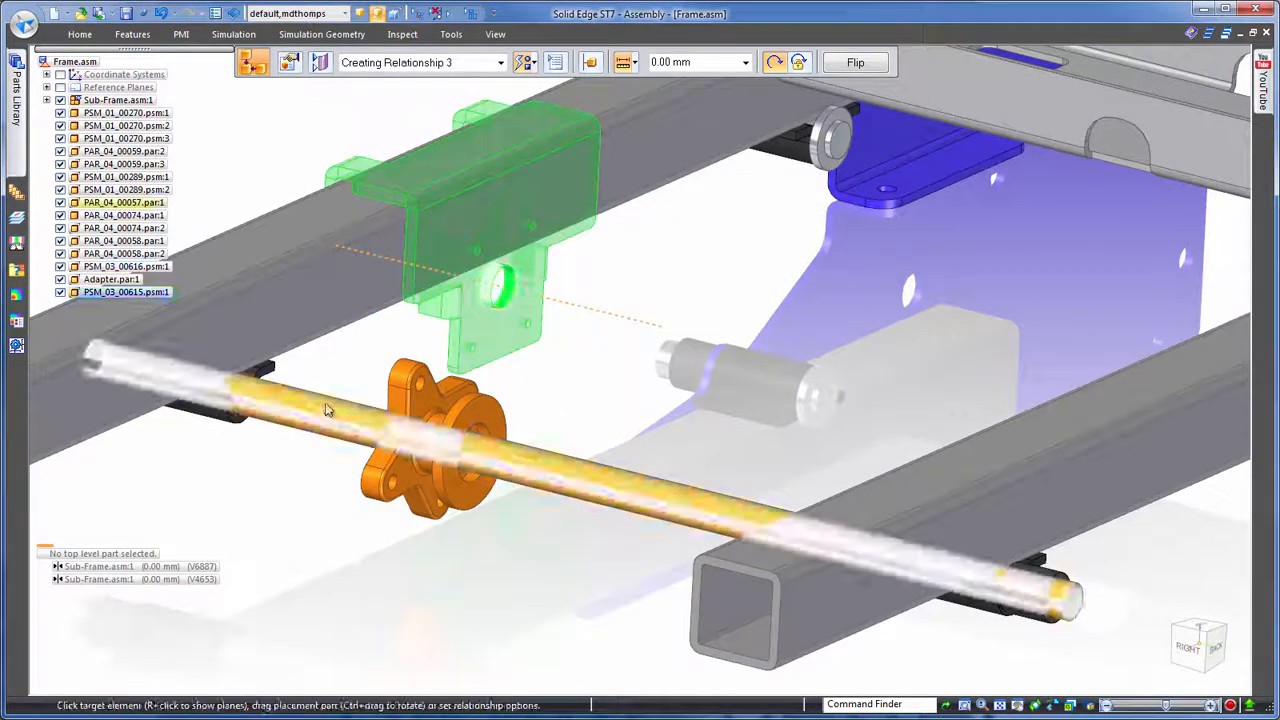
left_click(322, 422)
Assemble the orange Adapter to the bracket by mating its arm face at 0.00 mm and aligning a bolt hole
middle_click_drag(580, 335, 714, 320)
scroll(714, 320, "up", 2)
right_click_drag(734, 297, 760, 301)
middle_click_drag(760, 301, 1040, 317)
left_click(1087, 395)
middle_click_drag(780, 250, 445, 199)
left_click(300, 255)
middle_click_drag(820, 215, 1043, 234)
scroll(600, 190, "up", 1)
left_click(612, 190)
left_click(505, 224)
scroll(443, 145, "down", 4)
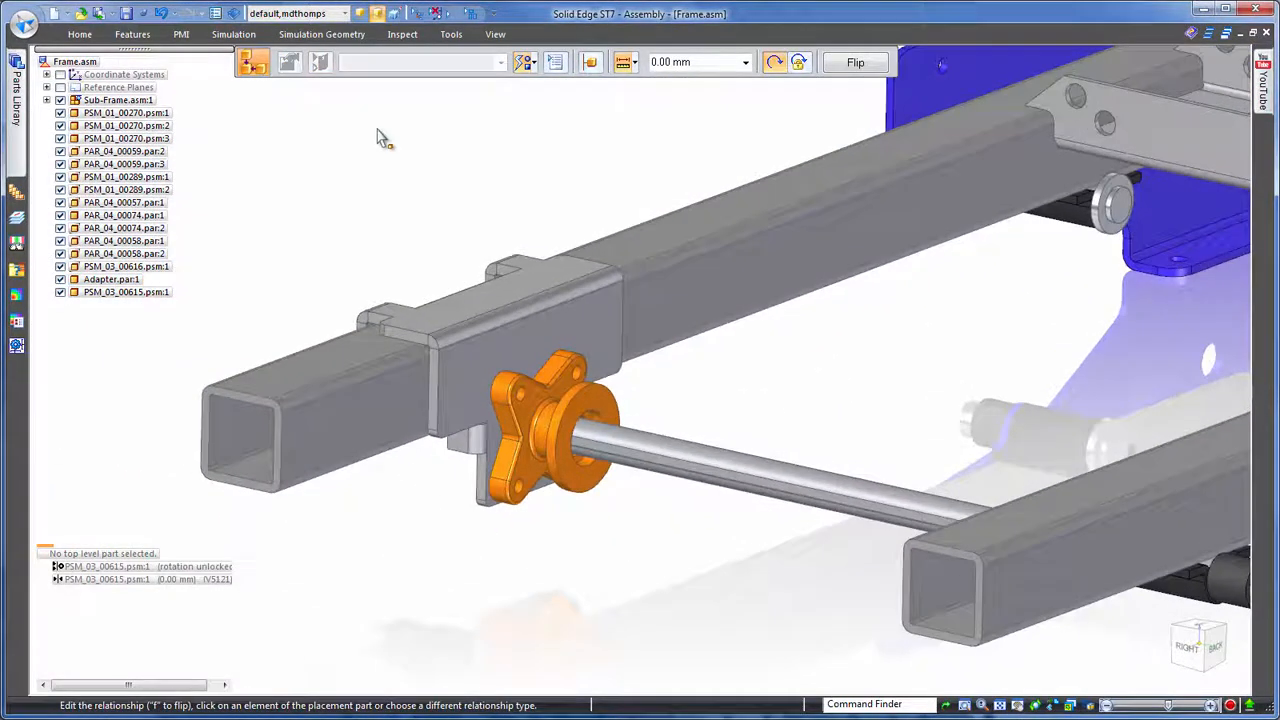
key("Escape")
Place INV_00670.par in the frame assembly and align its bore with the shaft
left_click(16, 98)
left_click_drag(72, 128, 918, 402)
scroll(968, 320, "up", 1)
left_click(968, 318)
left_click(743, 374)
Mate the mounting flange of INV_00670.par to the Adapter's round flange and fix its remaining orientation
middle_click_drag(760, 200, 1180, 190)
left_click(655, 335)
middle_click_drag(986, 217, 600, 190)
left_click(550, 187)
scroll(740, 310, "up", 3)
scroll(850, 250, "up", 3)
left_click(574, 226)
left_click(911, 280)
scroll(911, 280, "down", 6)
Open Adapter.par for editing in place within the frame assembly
middle_click_drag(850, 230, 438, 159)
scroll(880, 500, "up", 4)
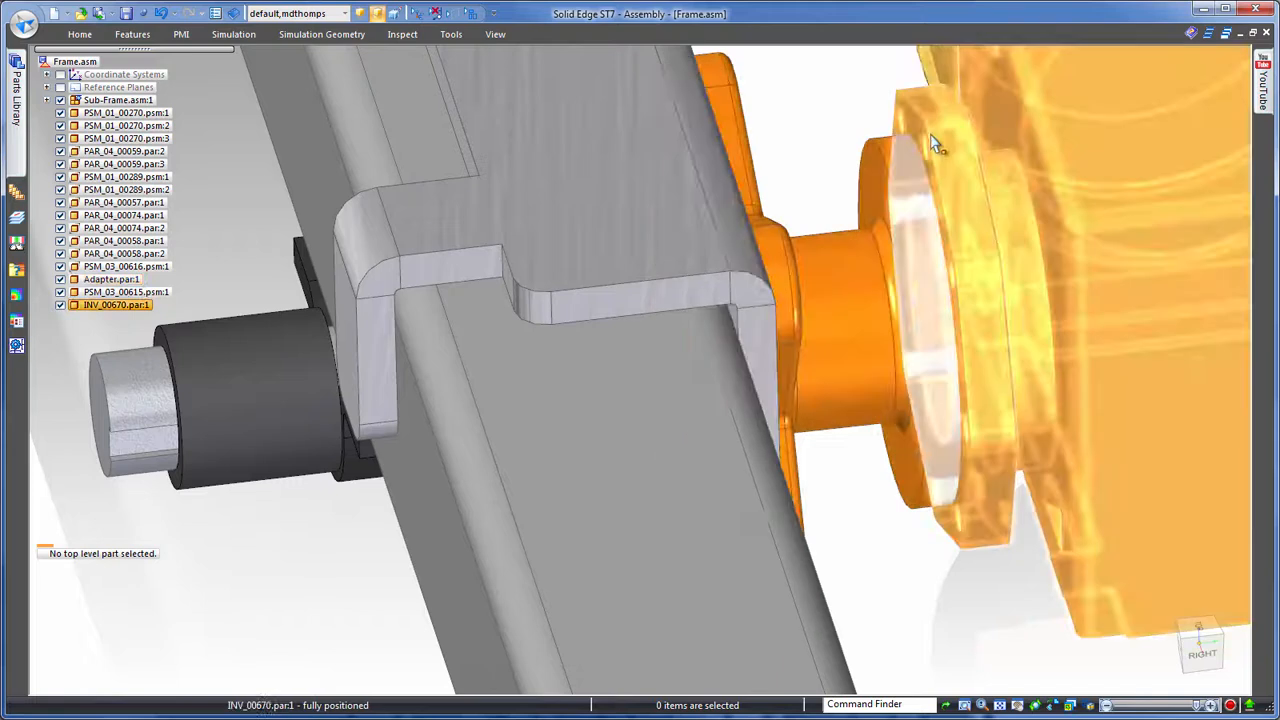
left_click(858, 240)
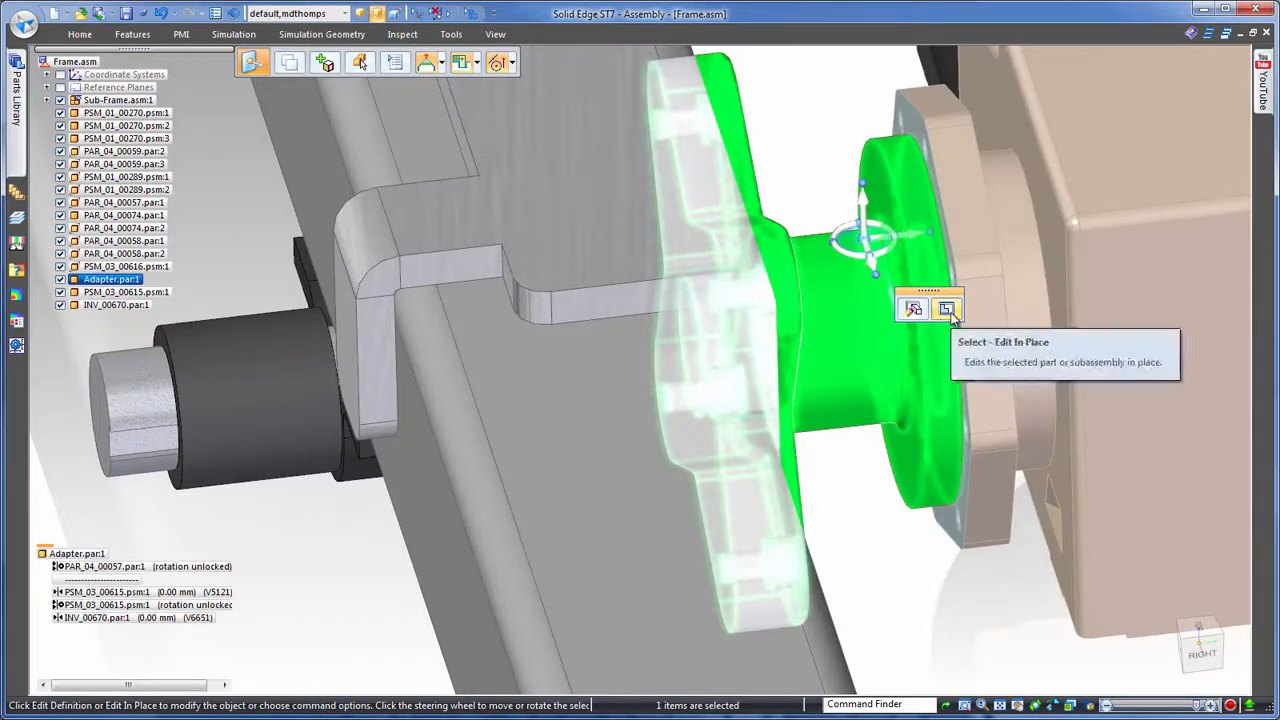
left_click(947, 309)
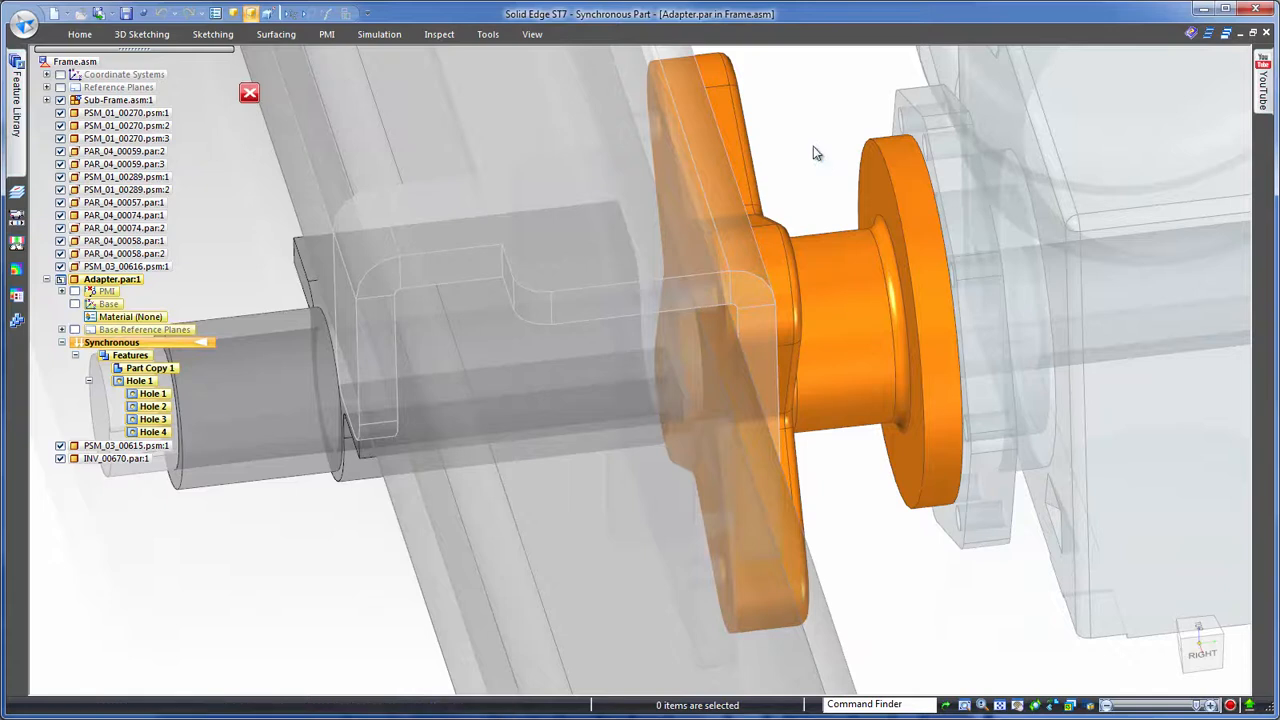
Extrude the mounting flange face of INV_00670.par 6 mm into the Adapter as a matching flange, and return to the assembly
right_click(813, 151)
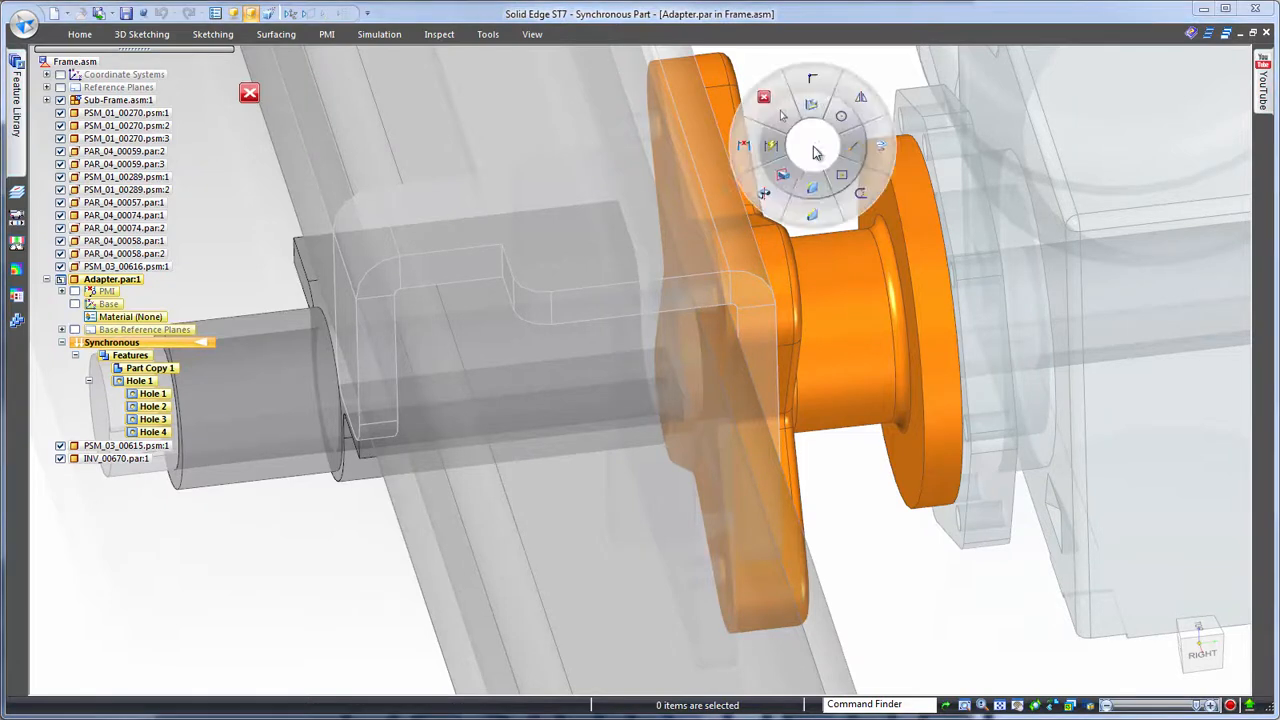
left_click(790, 175)
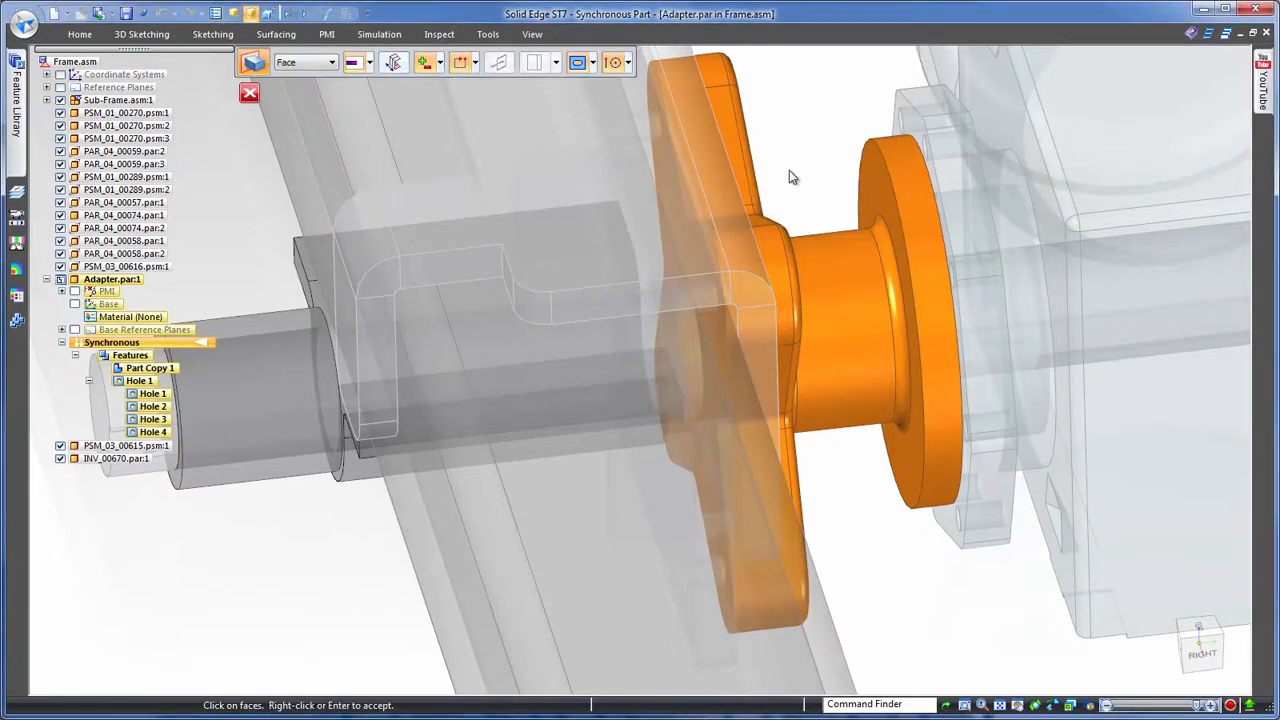
left_click(914, 125)
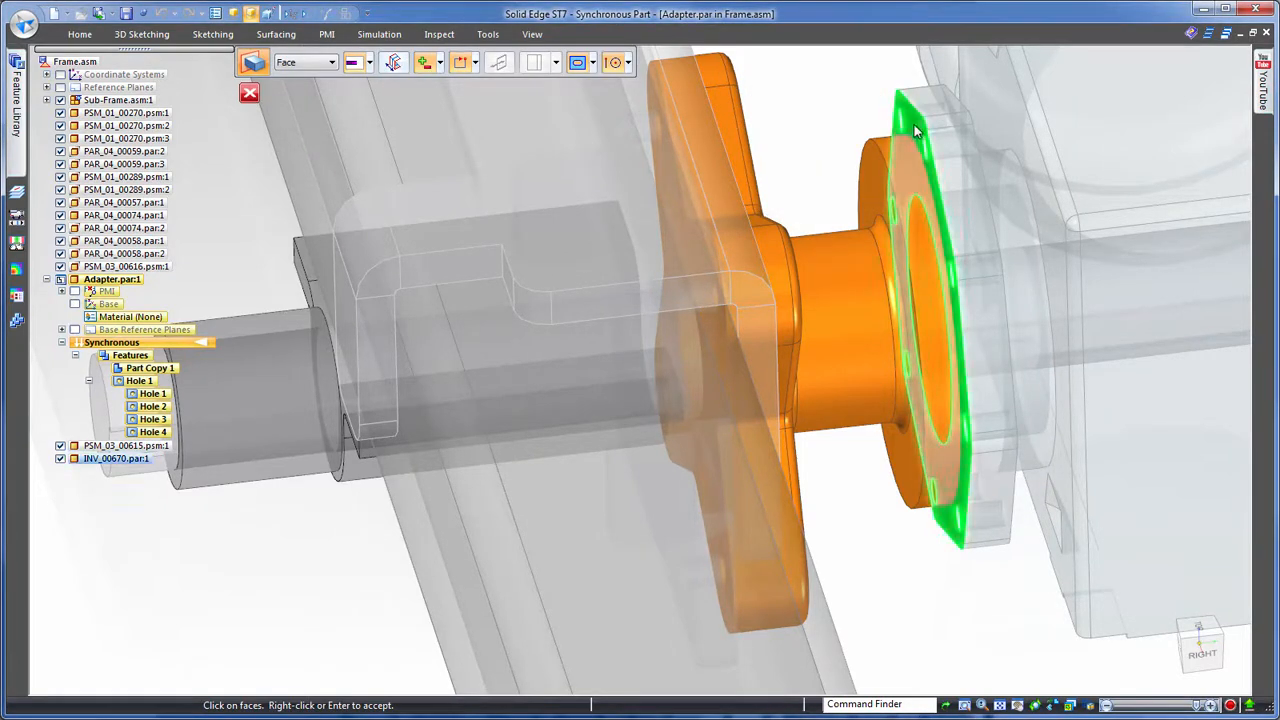
right_click(849, 119)
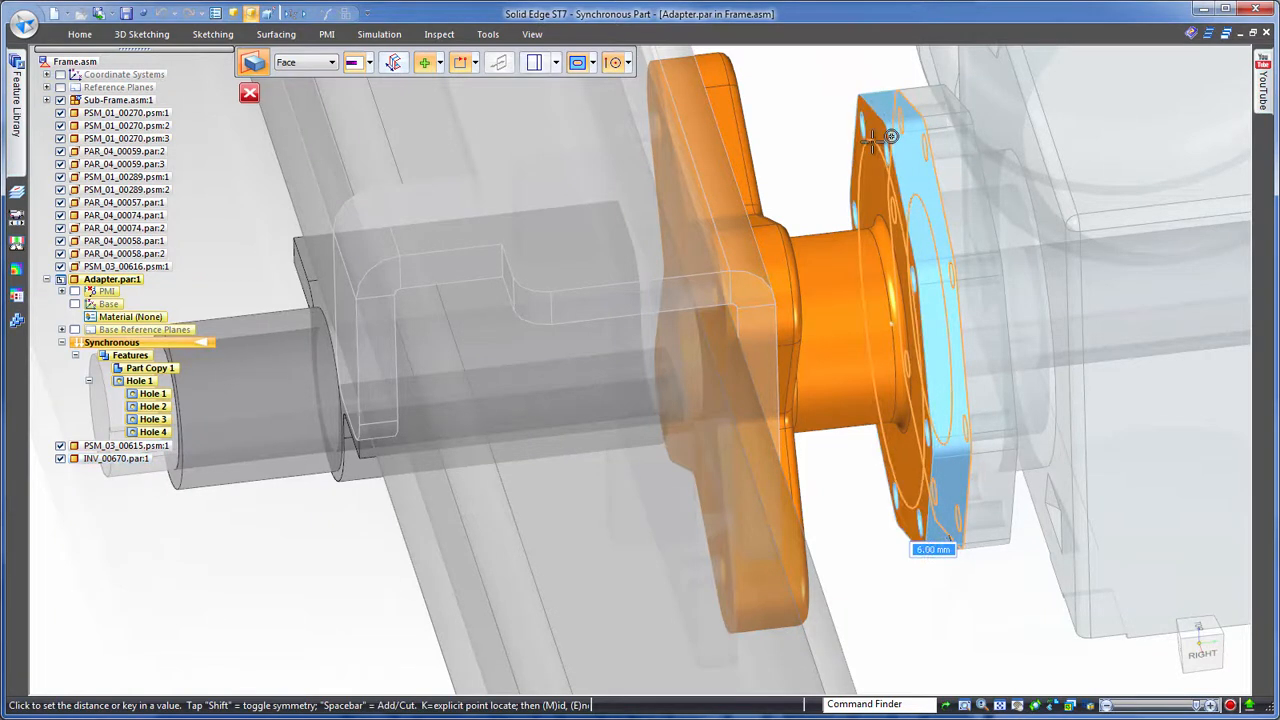
left_click(819, 86)
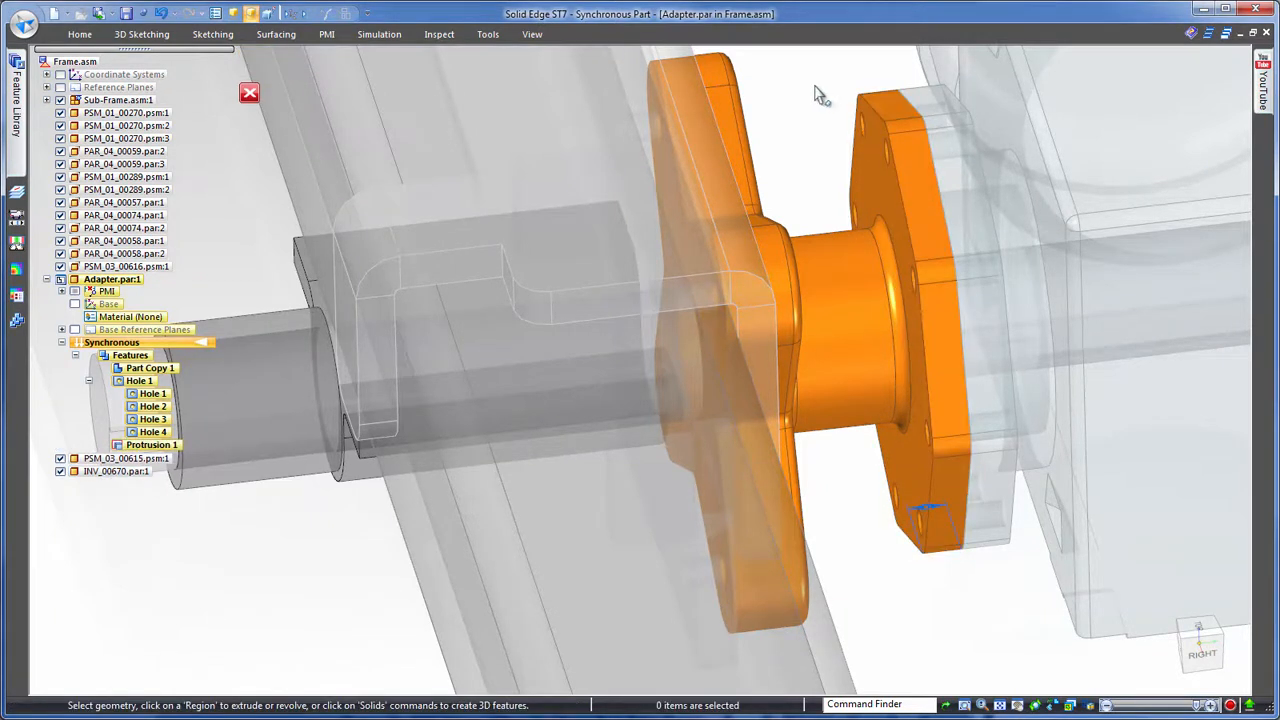
scroll(811, 100, "down", 1)
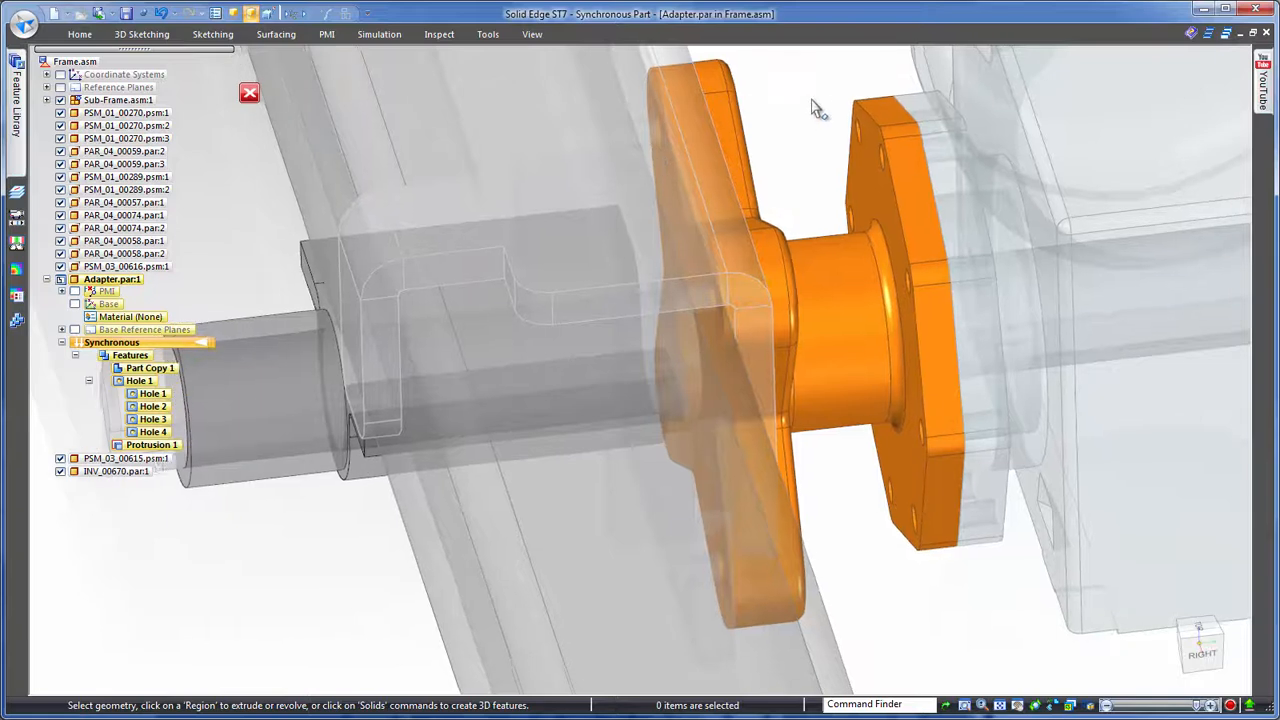
left_click(247, 93)
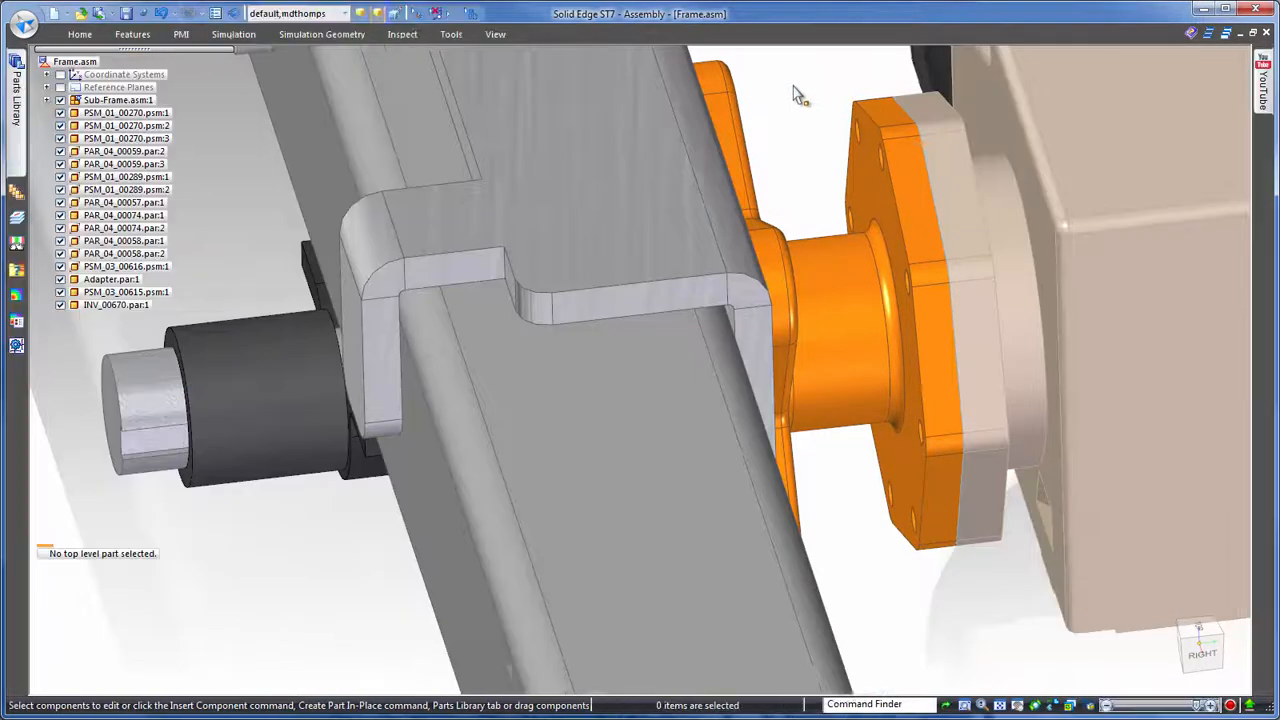
Move the gearbox housing faces of INV_00670.par 20 mm along the shaft away from the Adapter, lengthening its neck
key("ctrl+t")
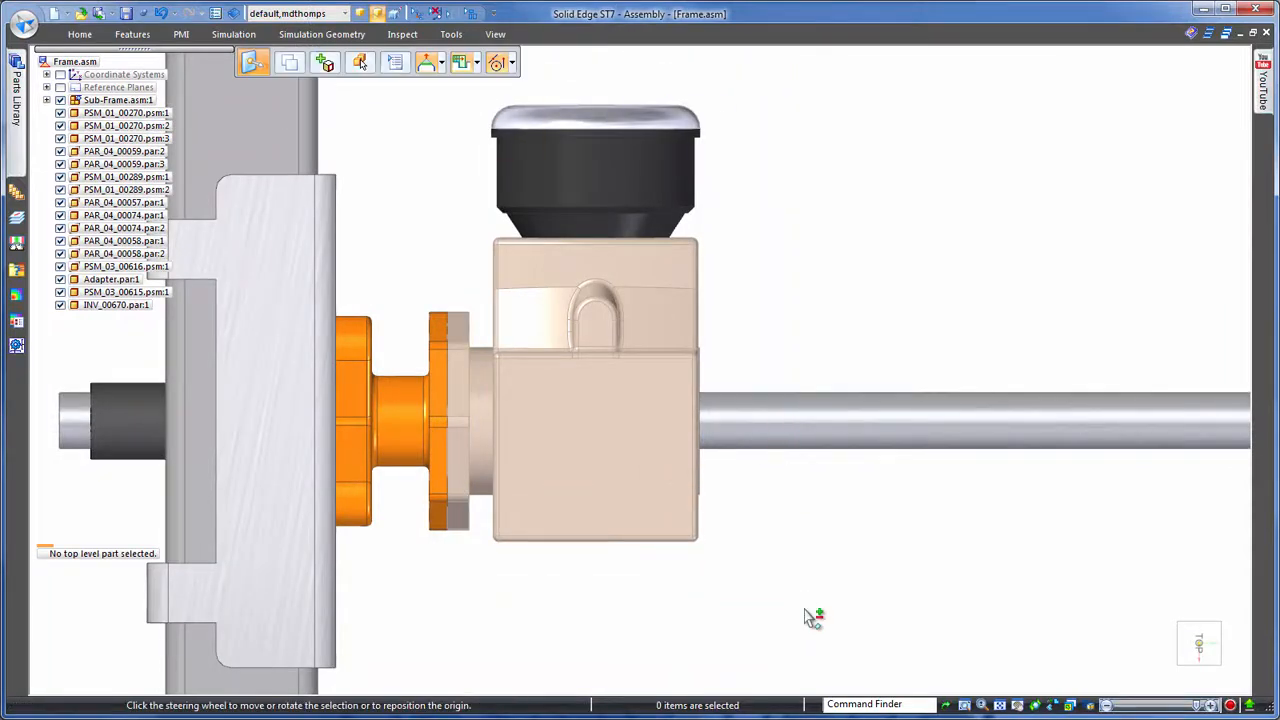
left_click(650, 360)
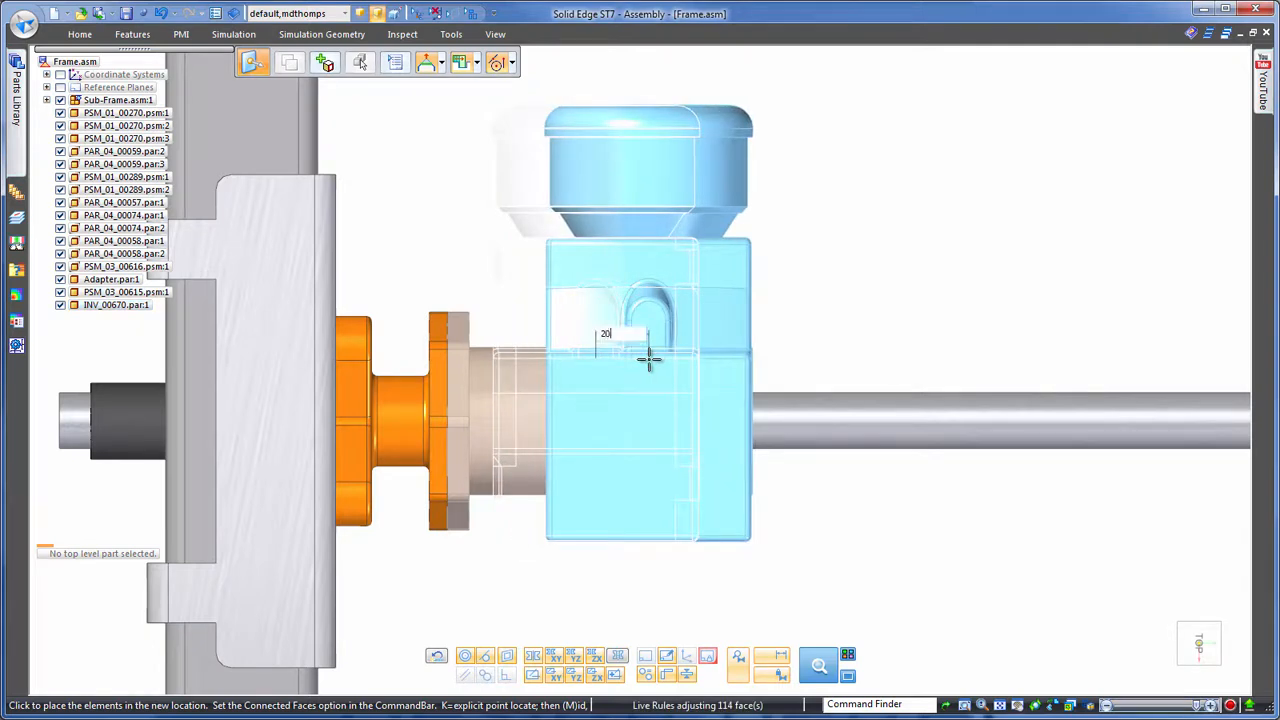
left_click(654, 360)
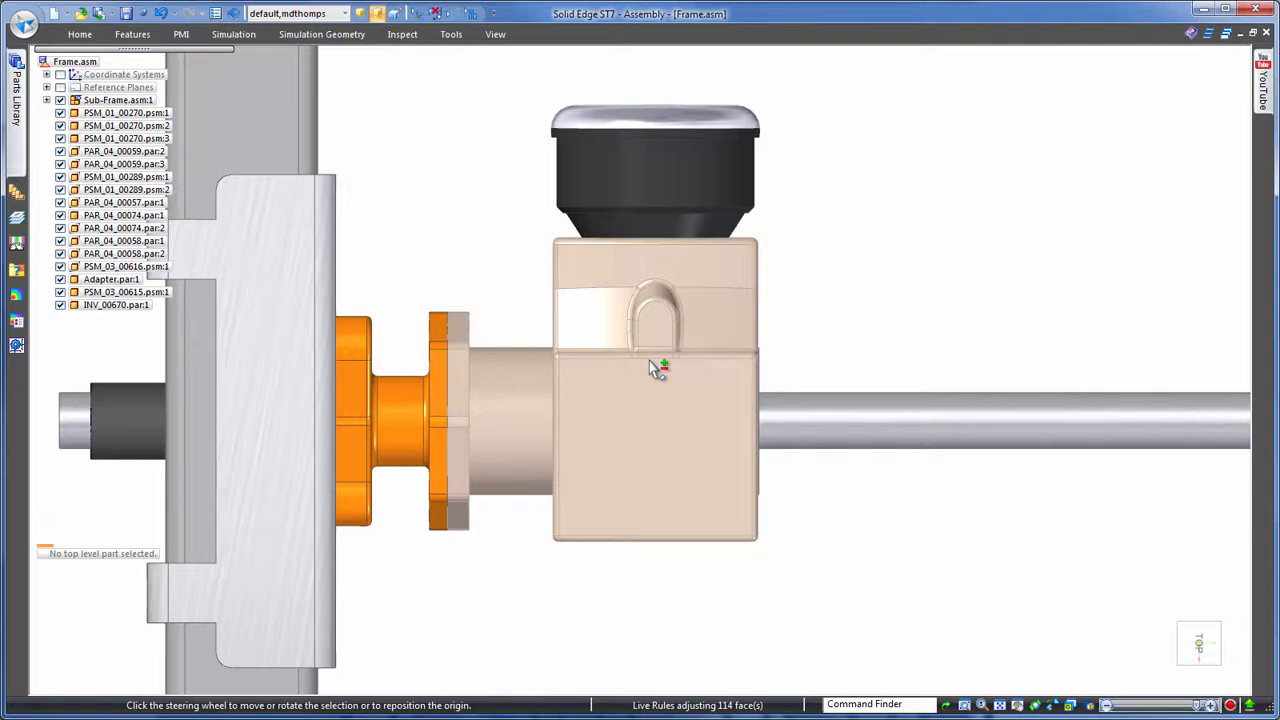
left_click(846, 292)
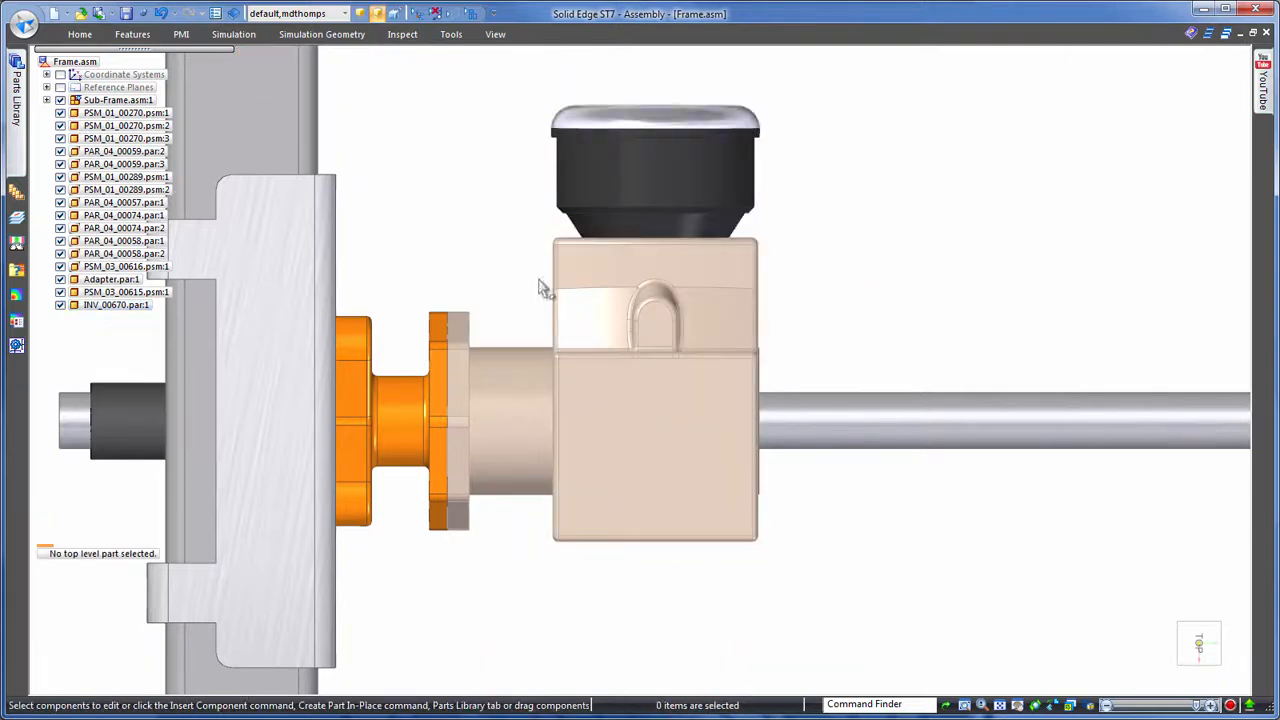
Move the mating flanges of Adapter.par and INV_00670.par together along the shaft towards the gearbox housing
left_click_drag(510, 592, 508, 590)
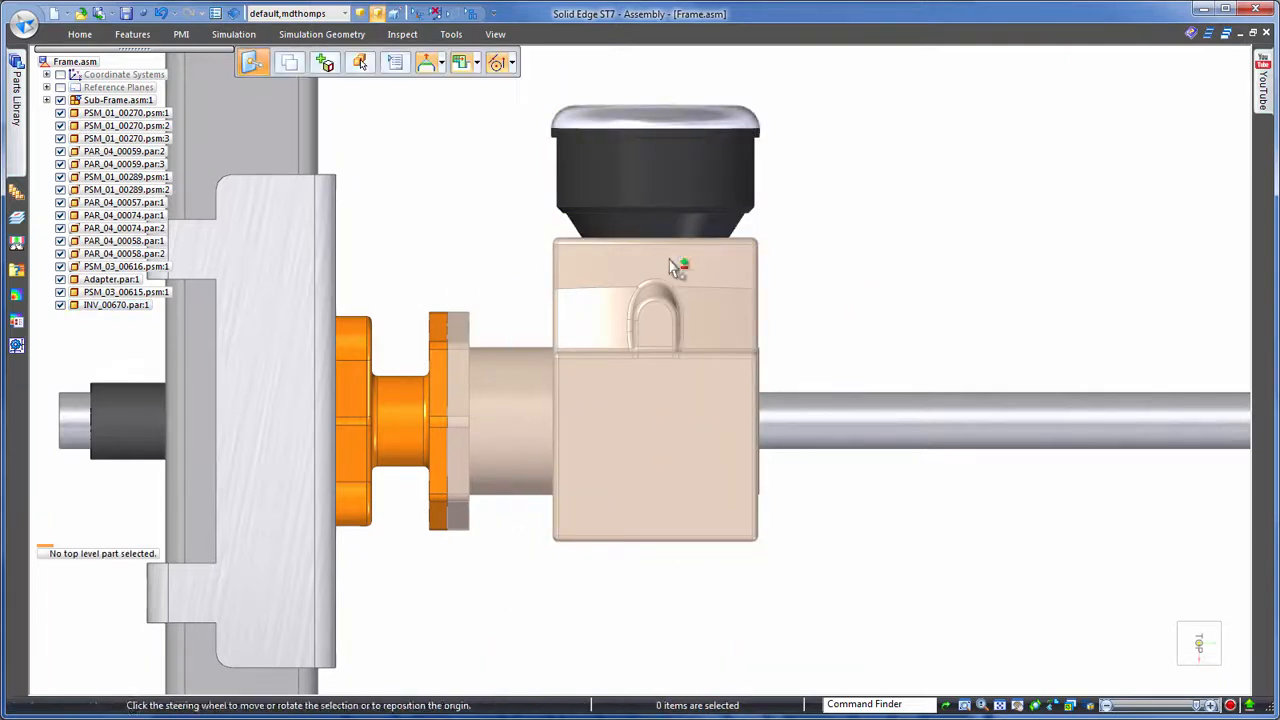
middle_click_drag(837, 194, 517, 123)
scroll(600, 137, "up", 5)
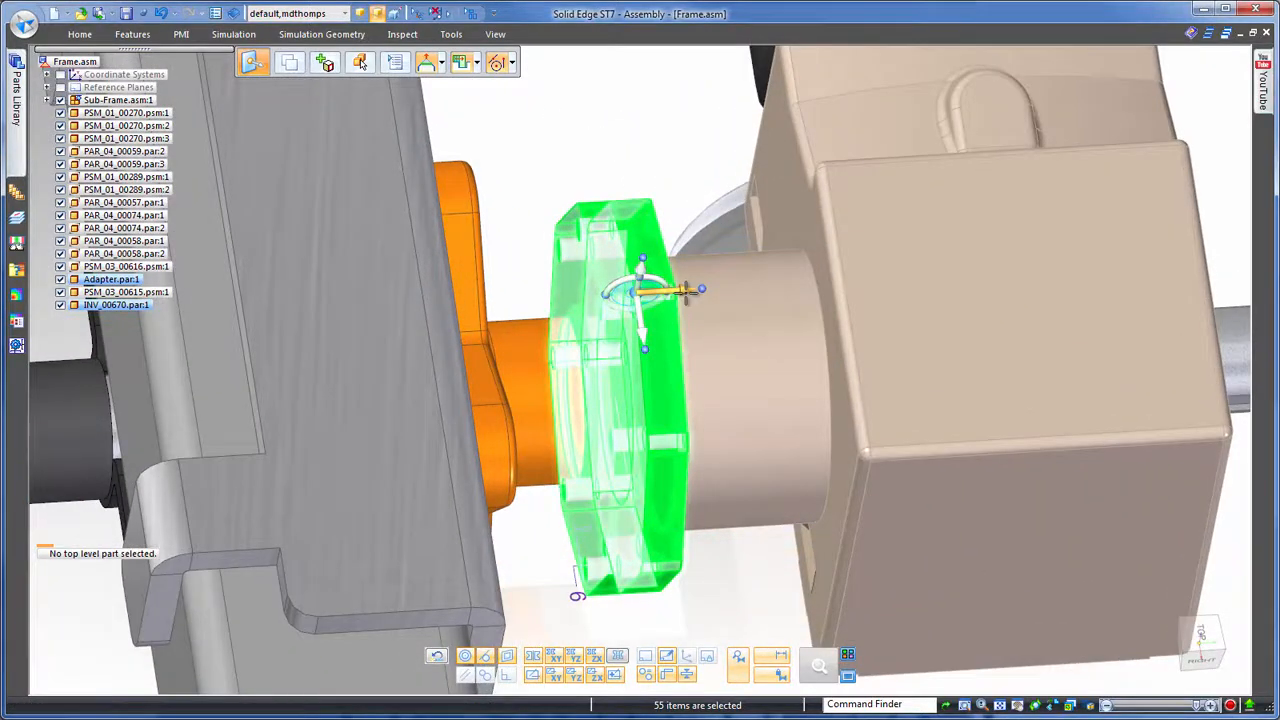
left_click(672, 288)
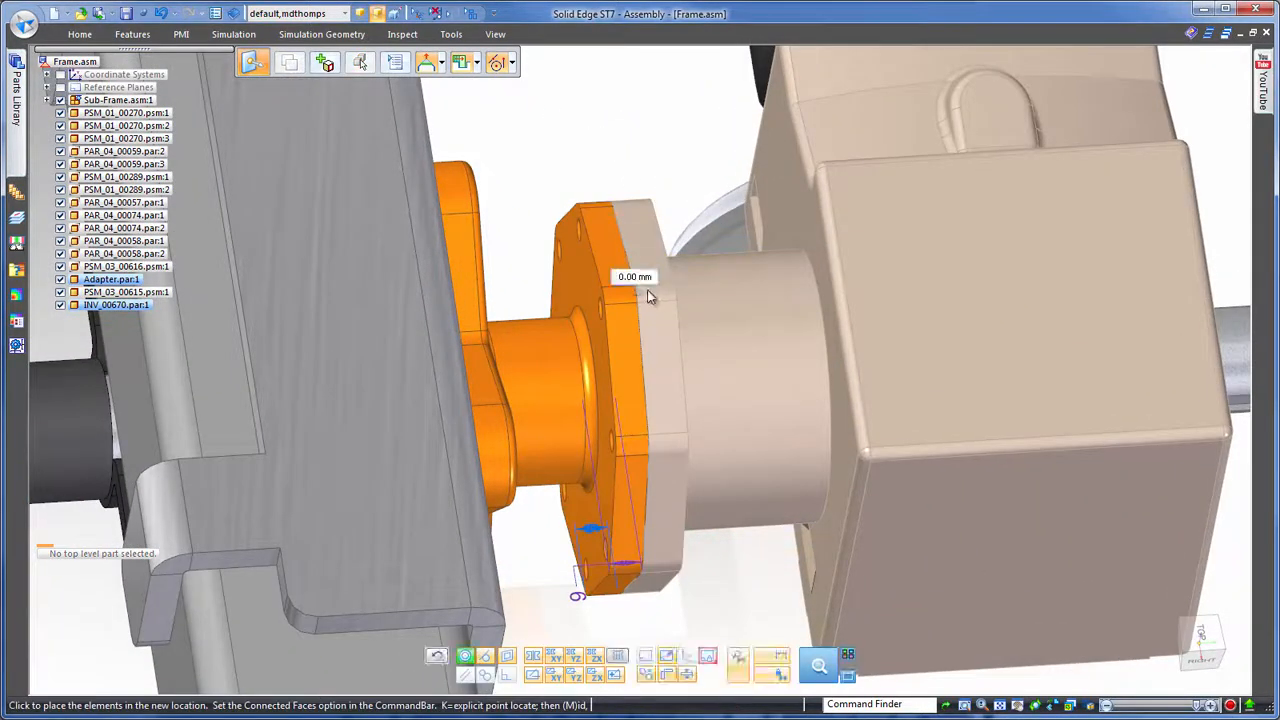
left_click_drag(647, 296, 649, 290)
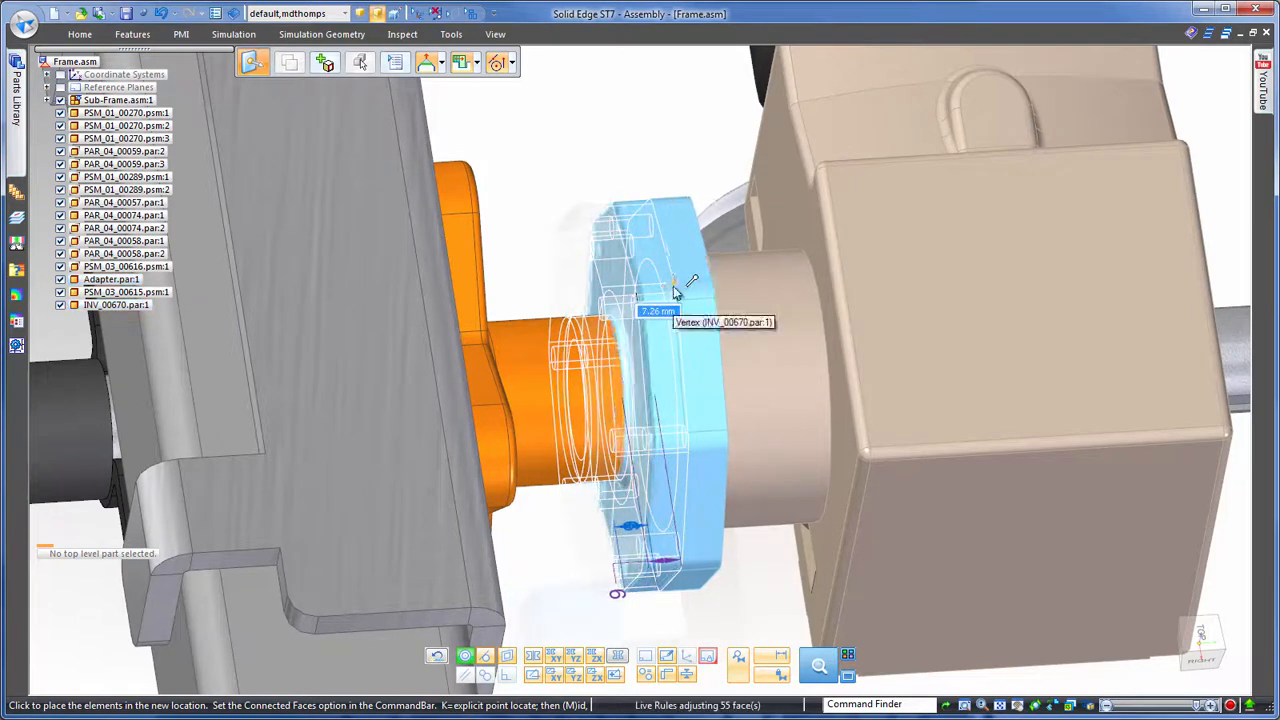
left_click(641, 152)
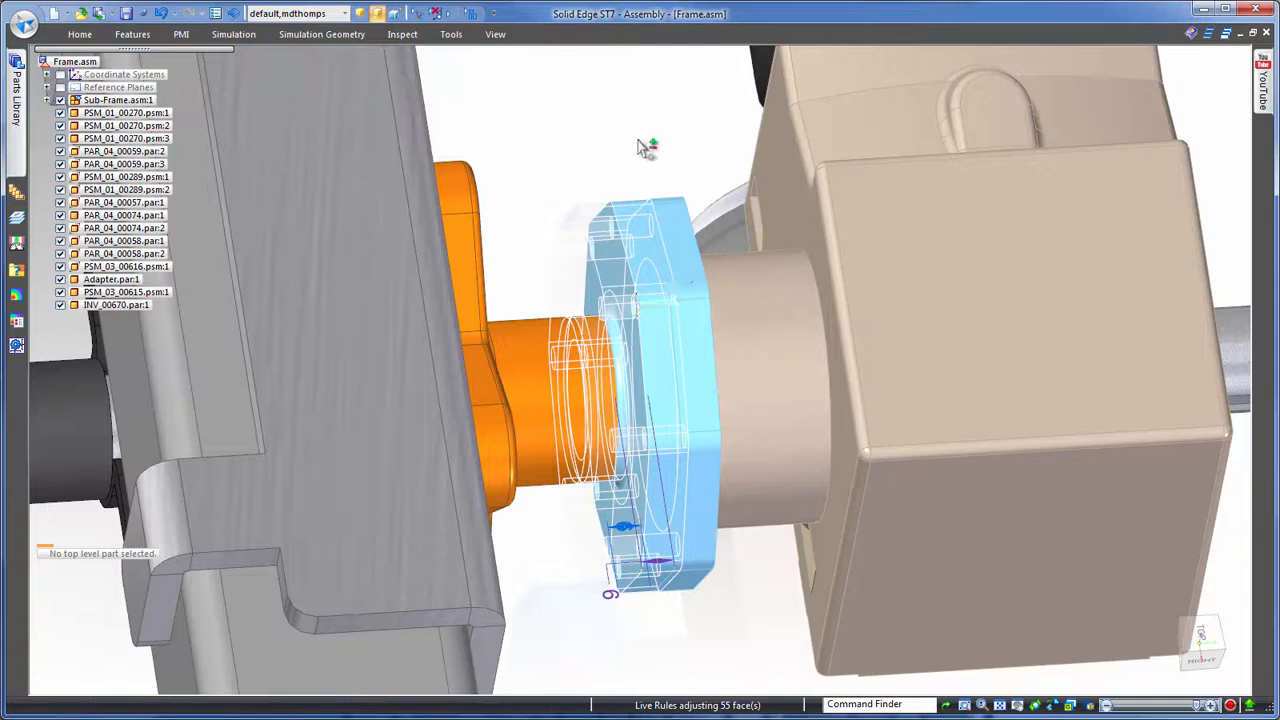
left_click(640, 145)
scroll(641, 140, "down", 5)
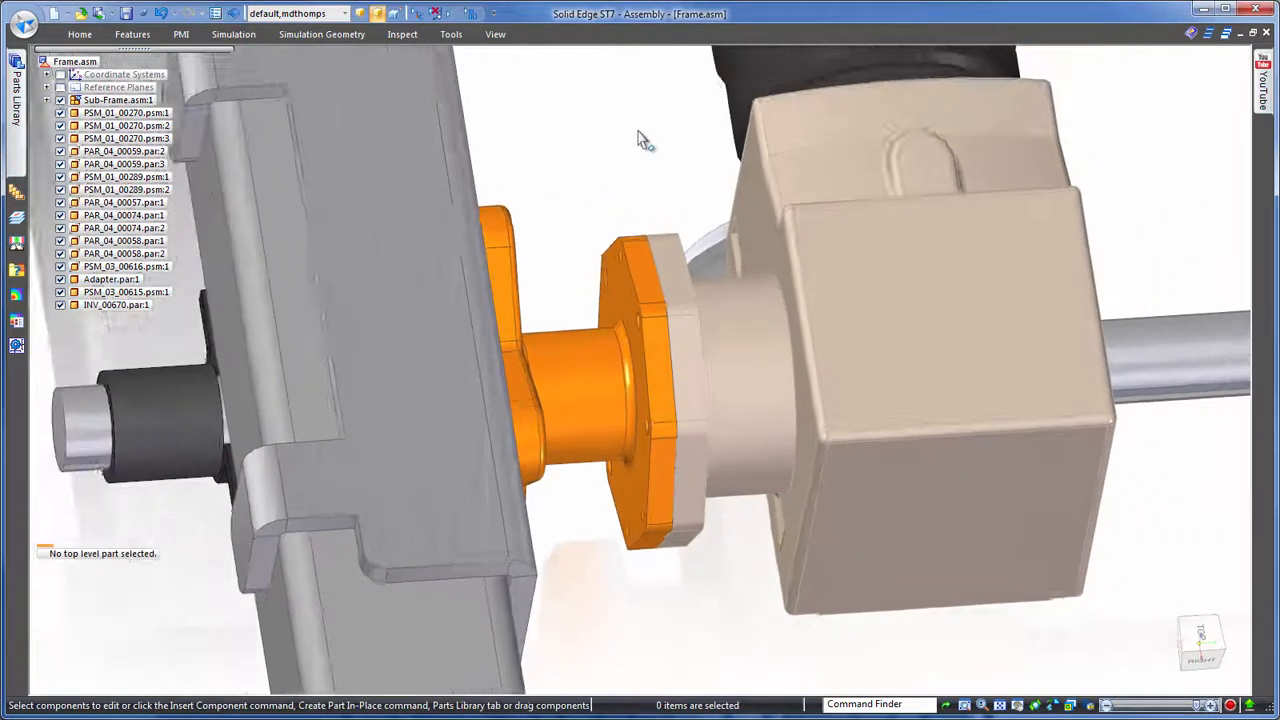